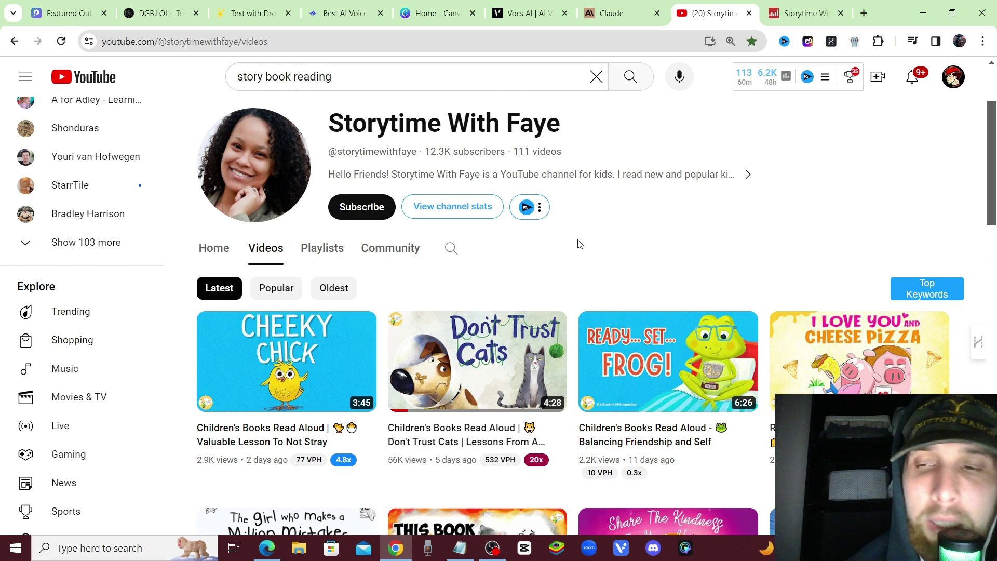
Sort the Storytime With Faye channel's videos by popularity and examine the view counts of its top videos.
scroll(657, 252, "up", 1)
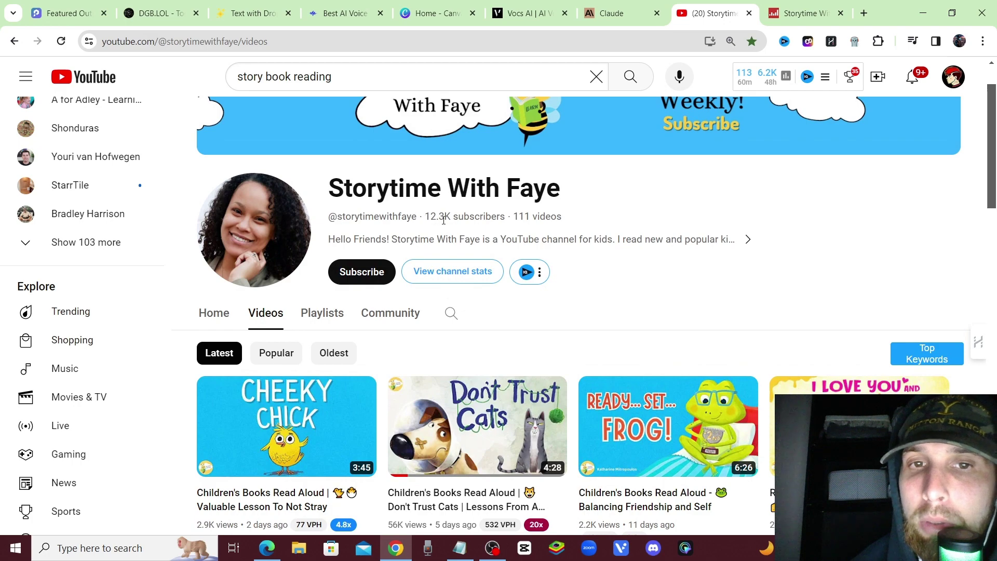
scroll(704, 306, "down", 2)
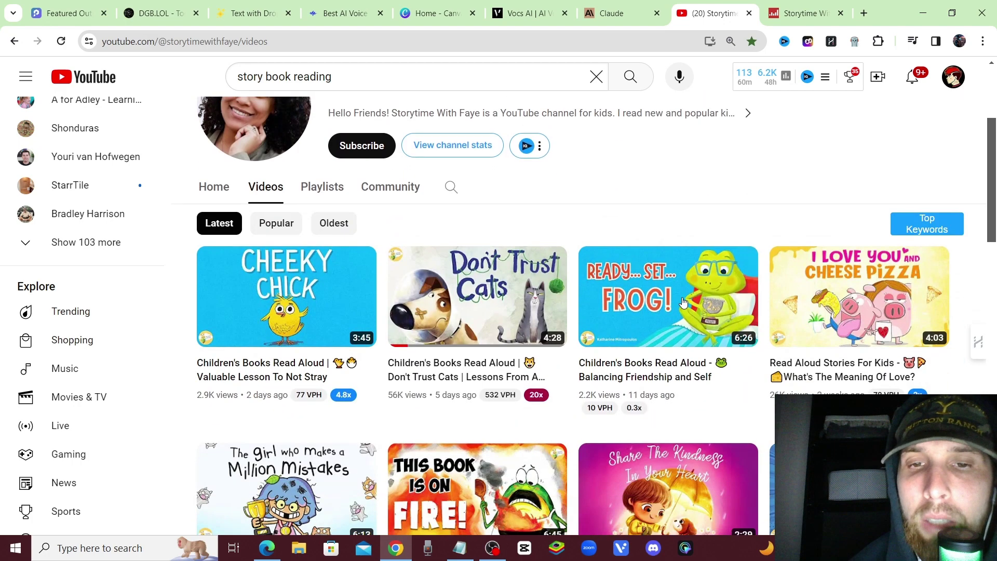
left_click(278, 223)
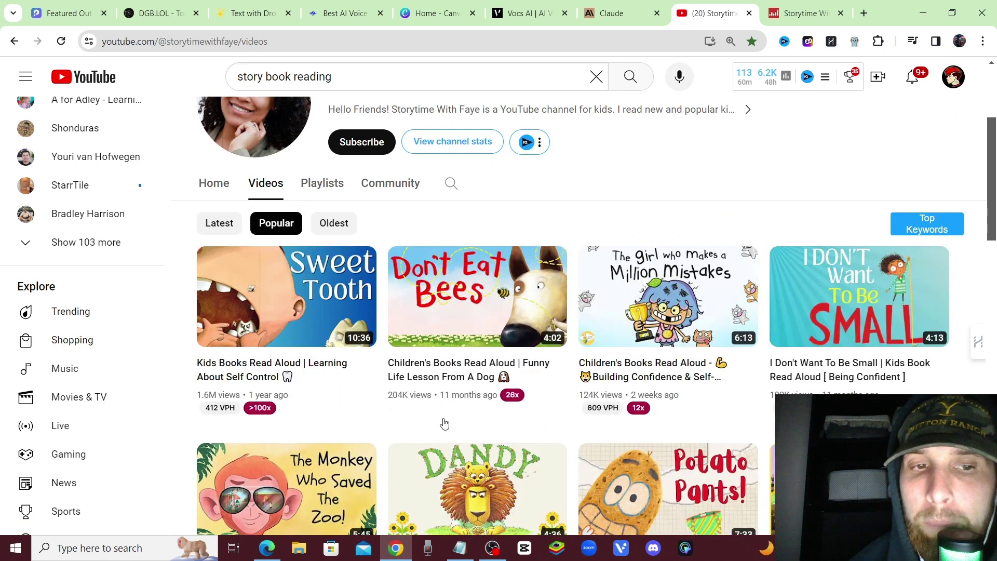
mouse_move(260, 408)
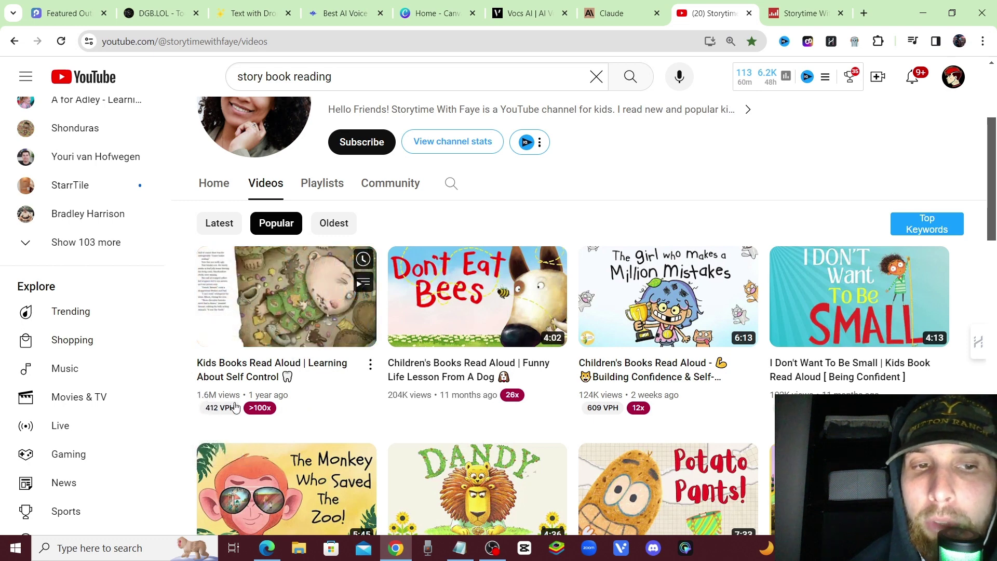
mouse_move(219, 415)
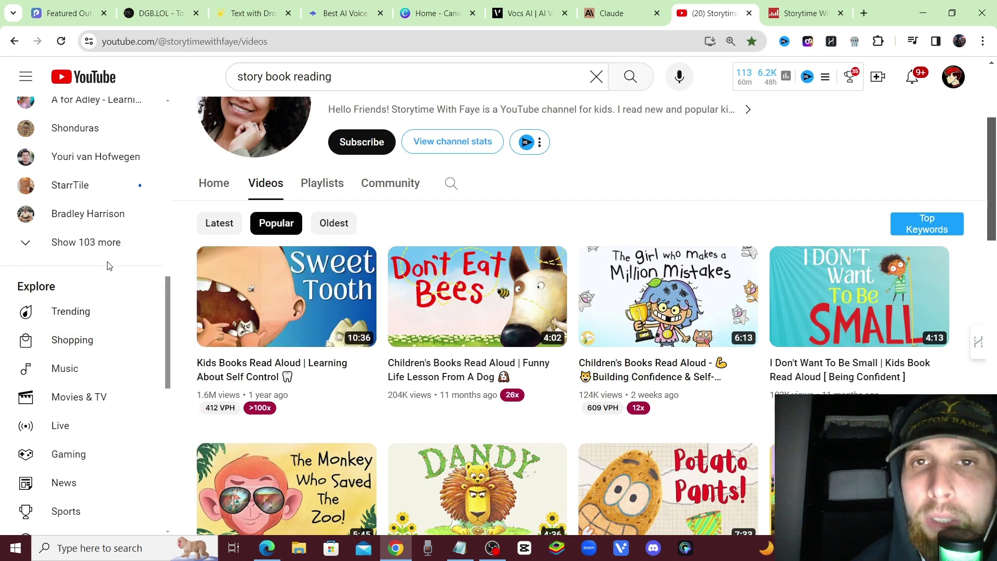
mouse_move(306, 401)
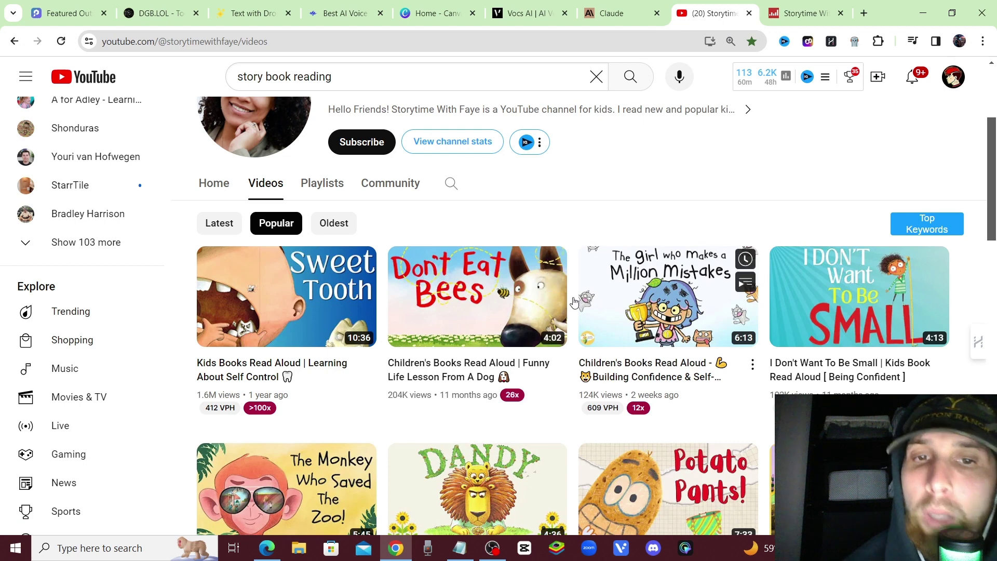
scroll(597, 286, "up", 4)
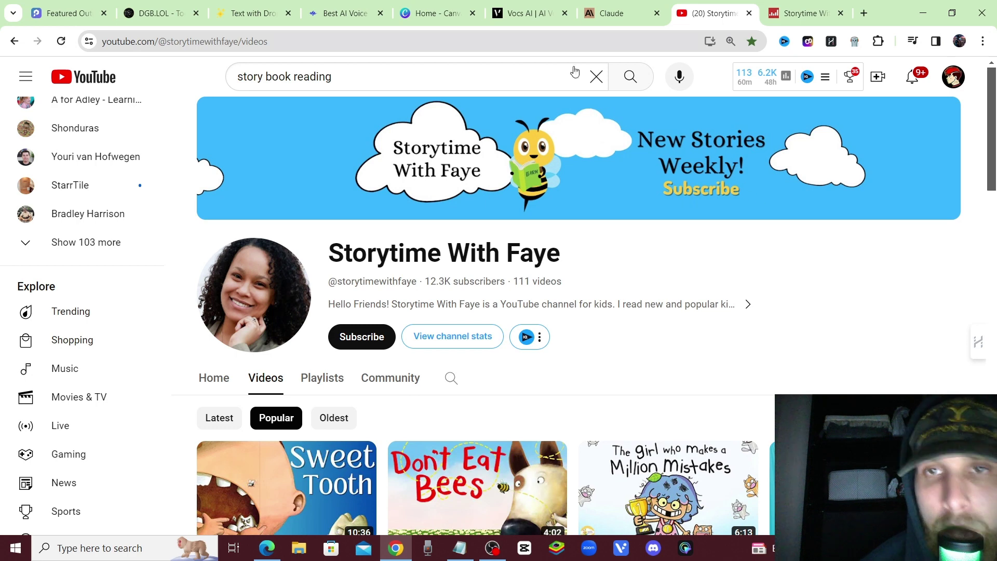
Switch to Claude and request a 10-page story about a boy finding a dinosaur egg in South America's jungle, with title, cover and page image prompts.
left_click(612, 13)
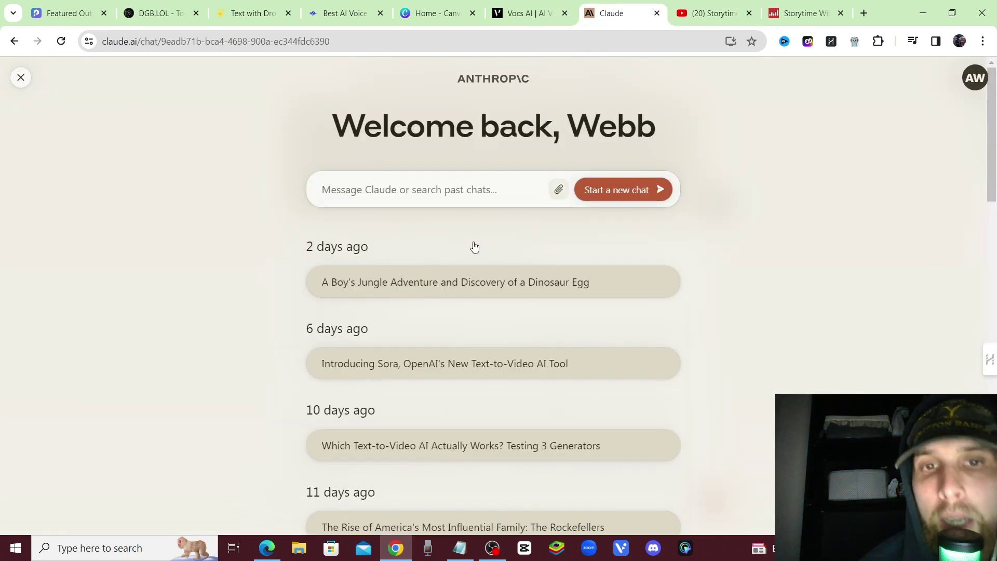
right_click(364, 192)
left_click(405, 317)
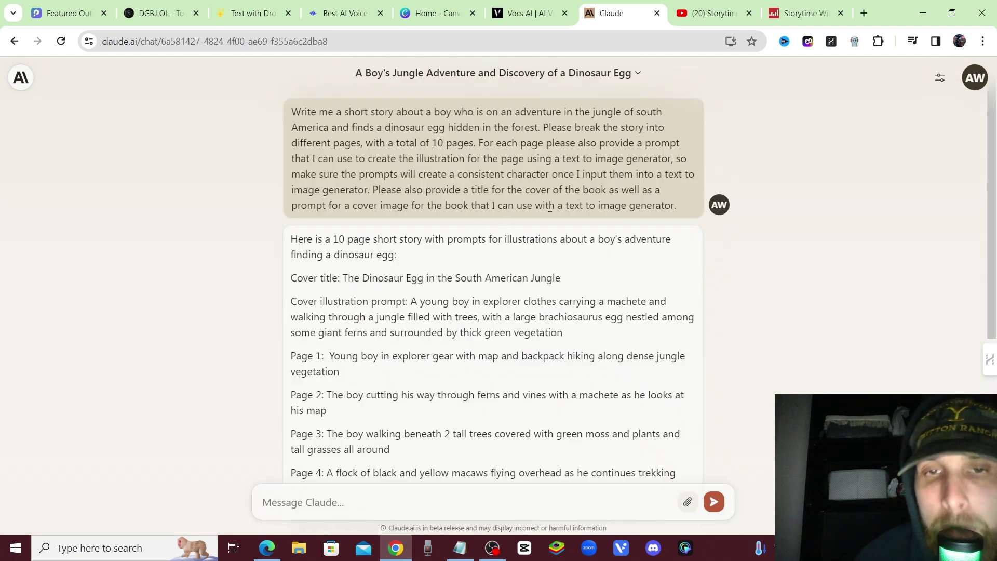
Read through the generated dinosaur egg story, checking the book title, cover prompt, page texts and image prompts up to Page 10.
scroll(474, 199, "down", 1)
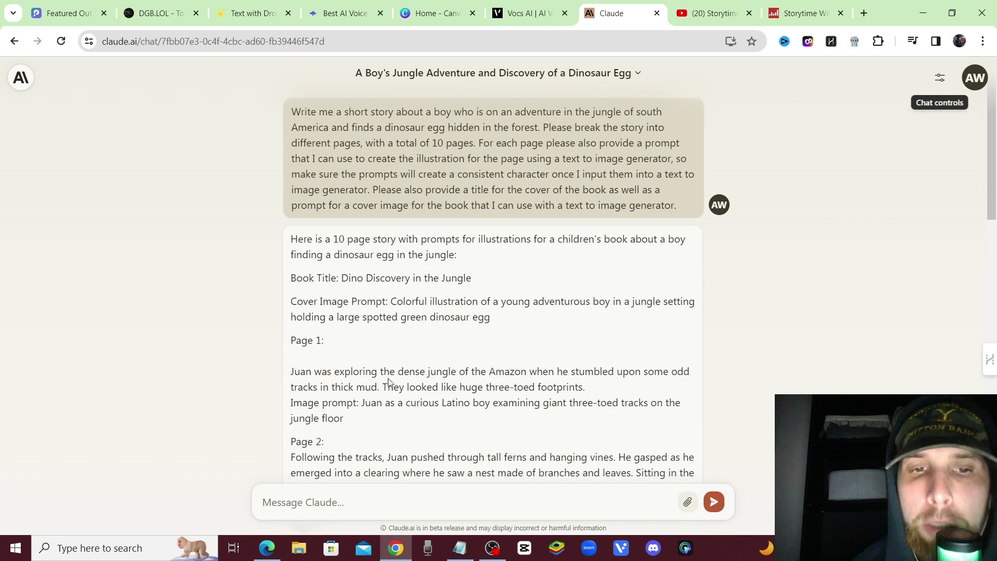
scroll(389, 382, "down", 1)
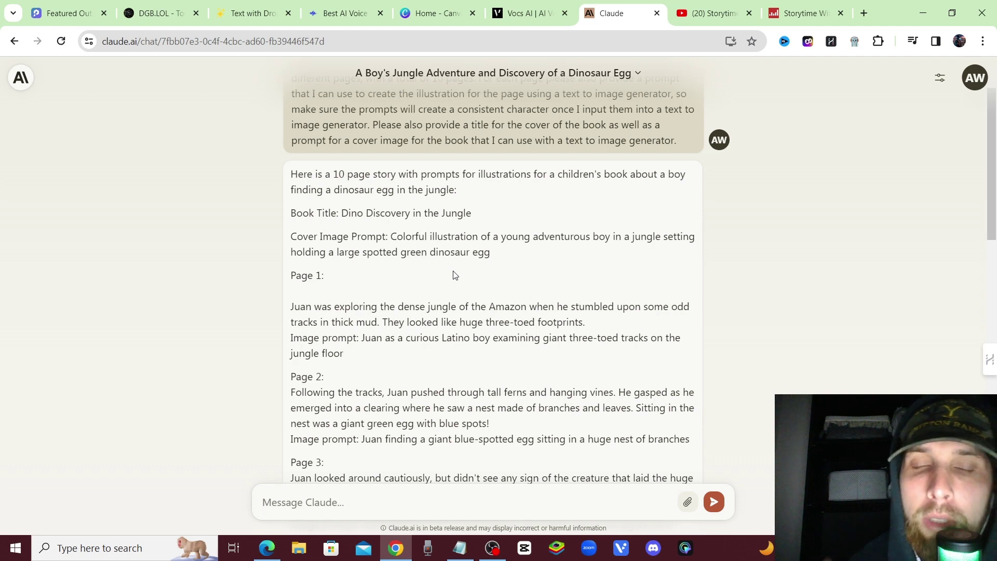
scroll(473, 295, "down", 3)
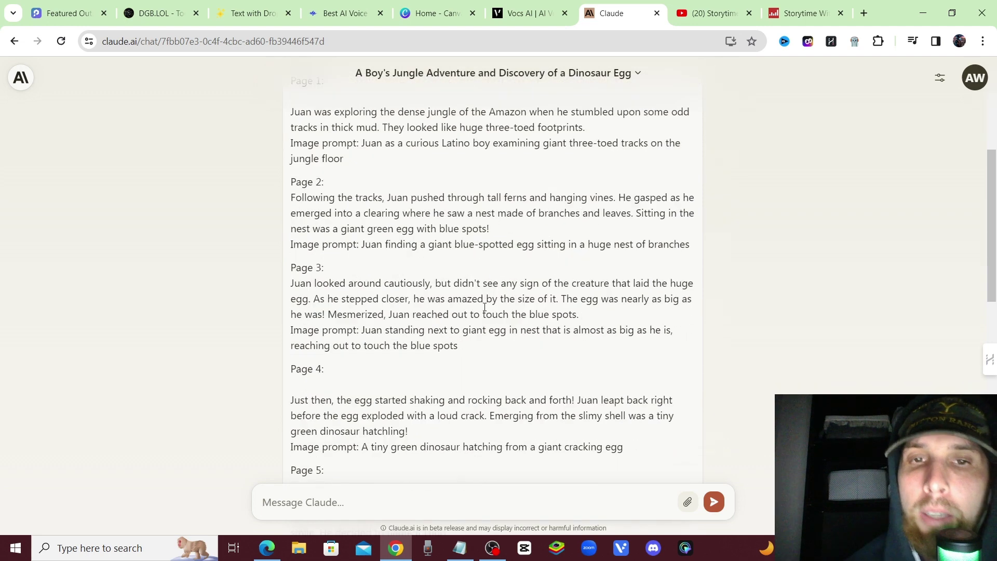
scroll(467, 250, "down", 3)
scroll(421, 218, "down", 3)
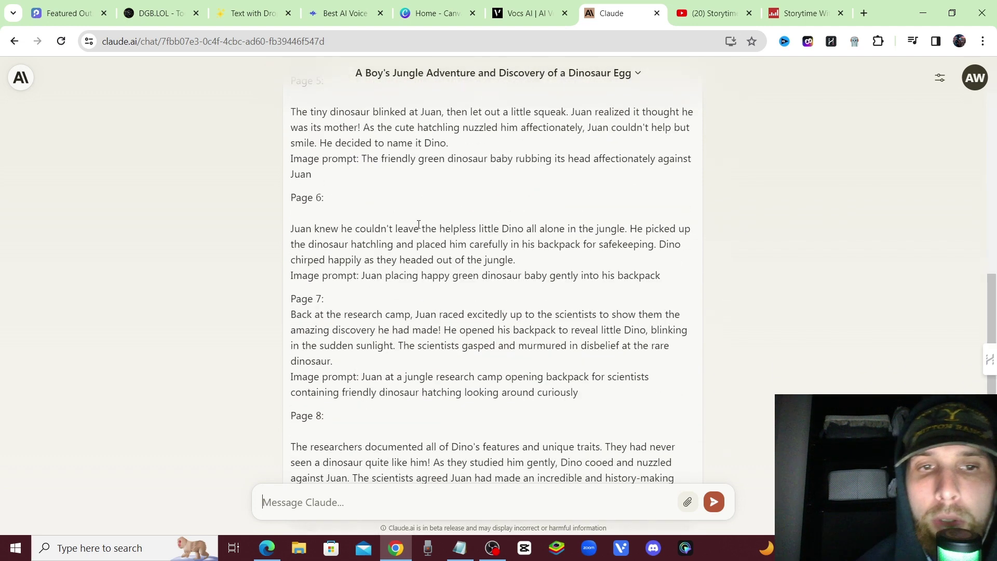
scroll(420, 221, "down", 3)
scroll(430, 215, "down", 3)
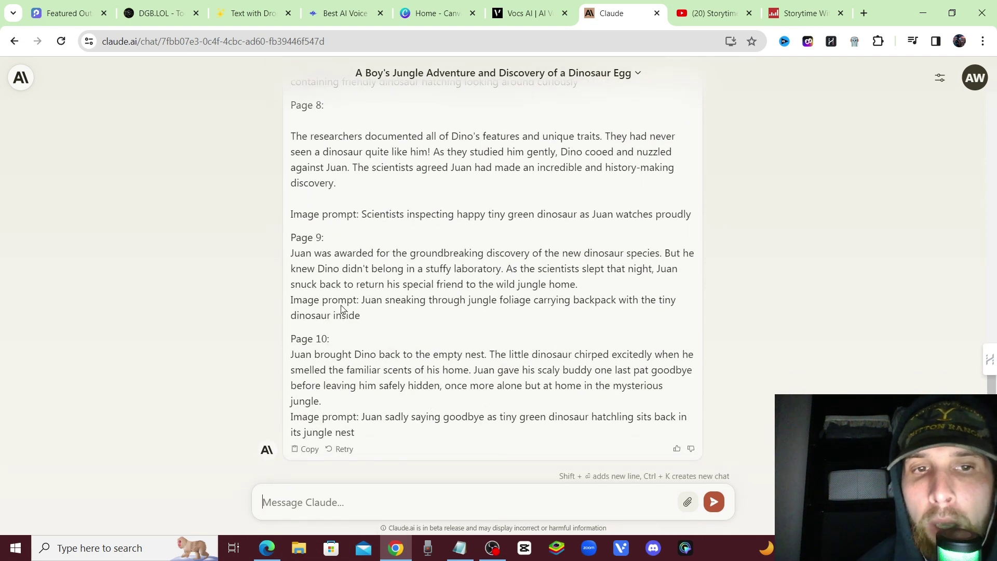
left_click_drag(291, 298, 397, 332)
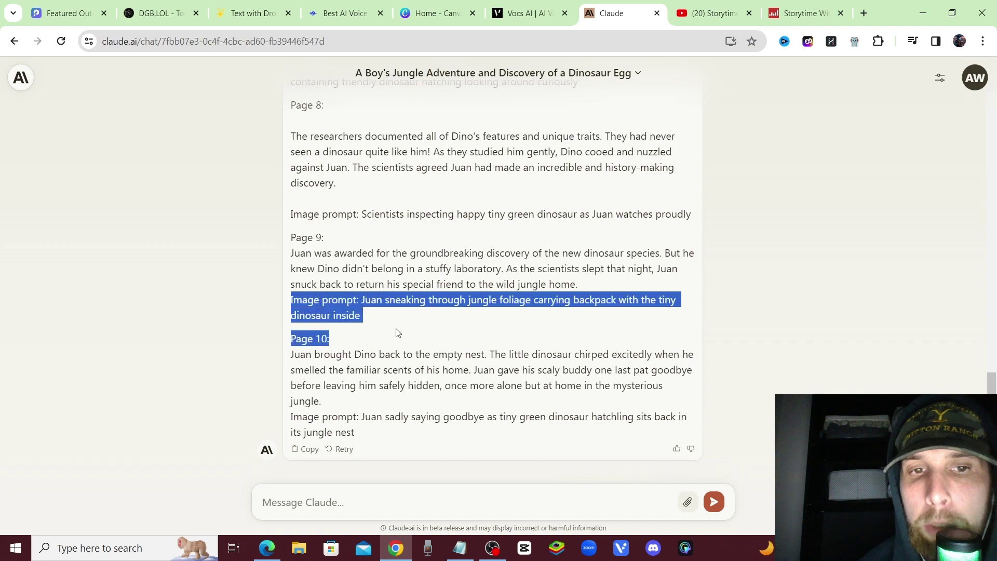
left_click(444, 333)
scroll(501, 343, "up", 10)
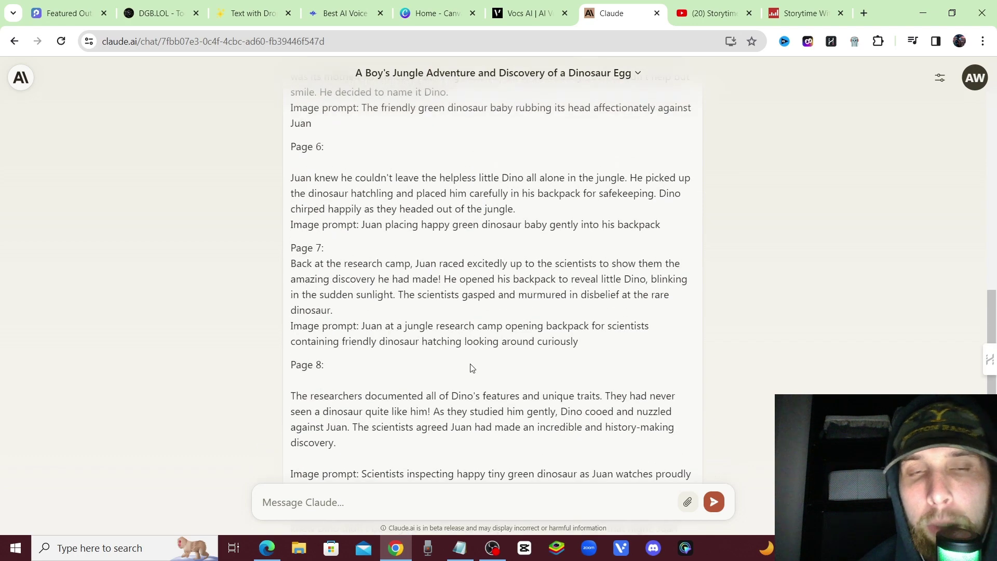
scroll(429, 387, "up", 10)
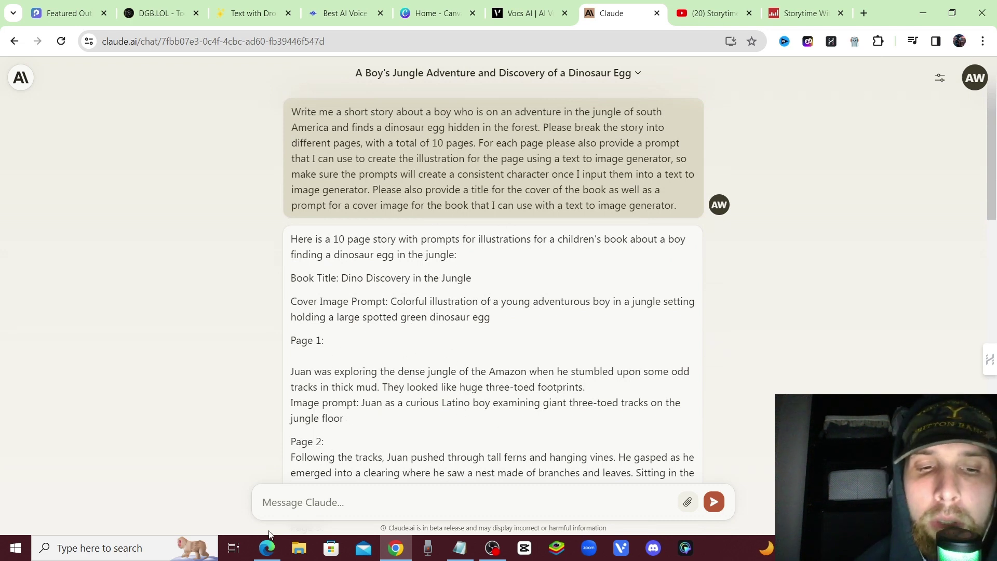
Open Bing Copilot in Microsoft Edge and submit Claude's cover image prompt about the adventurous boy holding a large spotted green dinosaur egg.
left_click(267, 548)
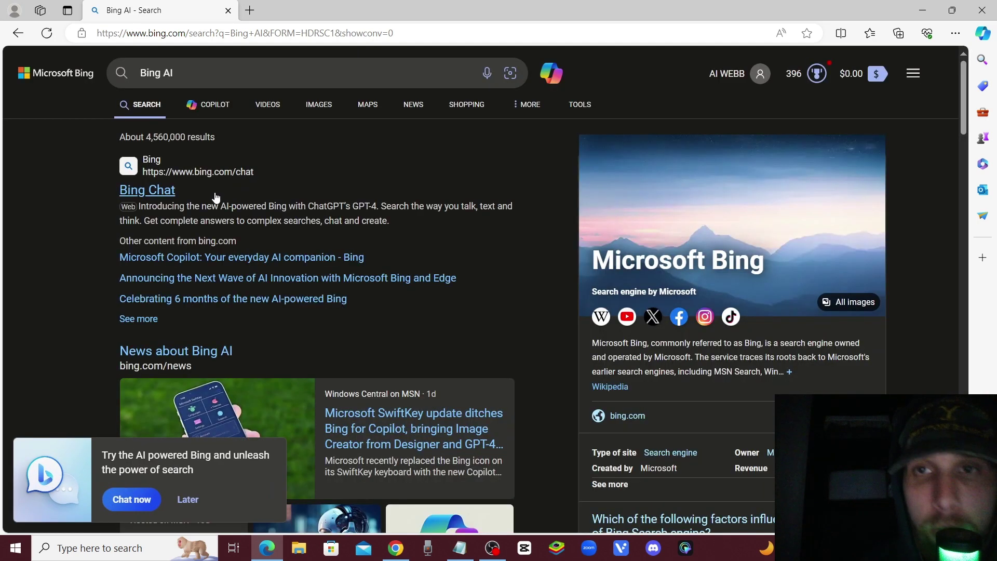
left_click(211, 105)
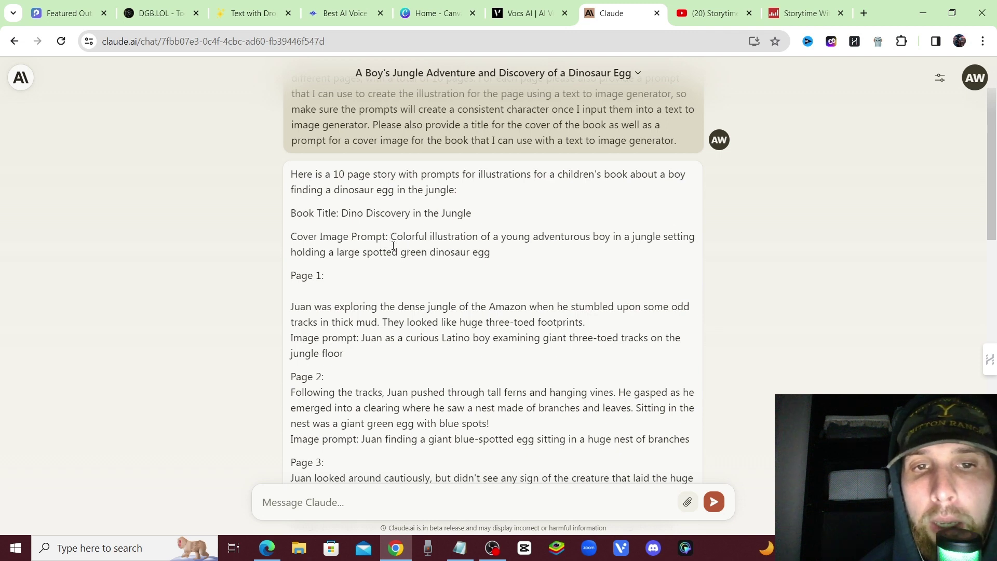
left_click_drag(391, 236, 492, 260)
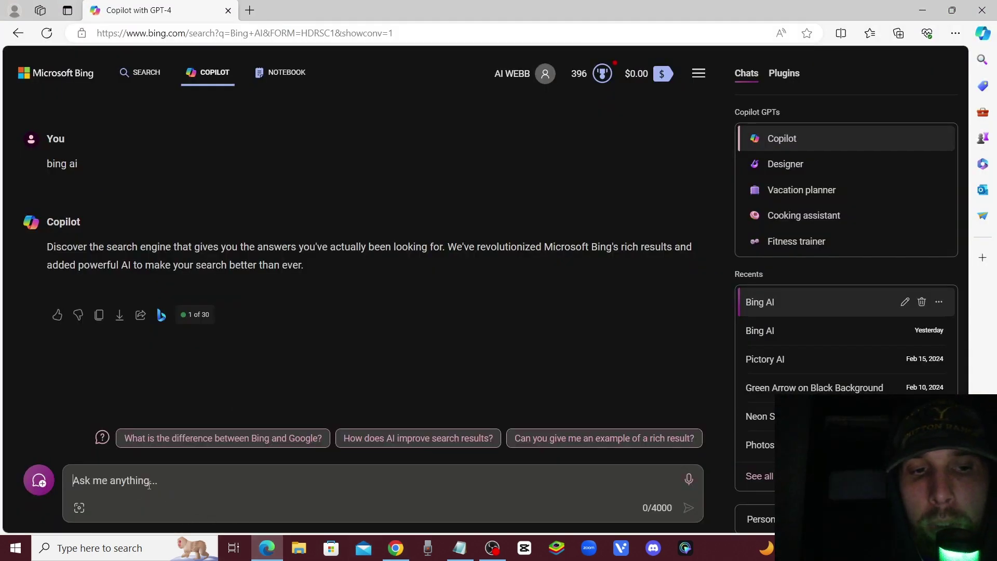
right_click(148, 485)
left_click(229, 359)
key("Return")
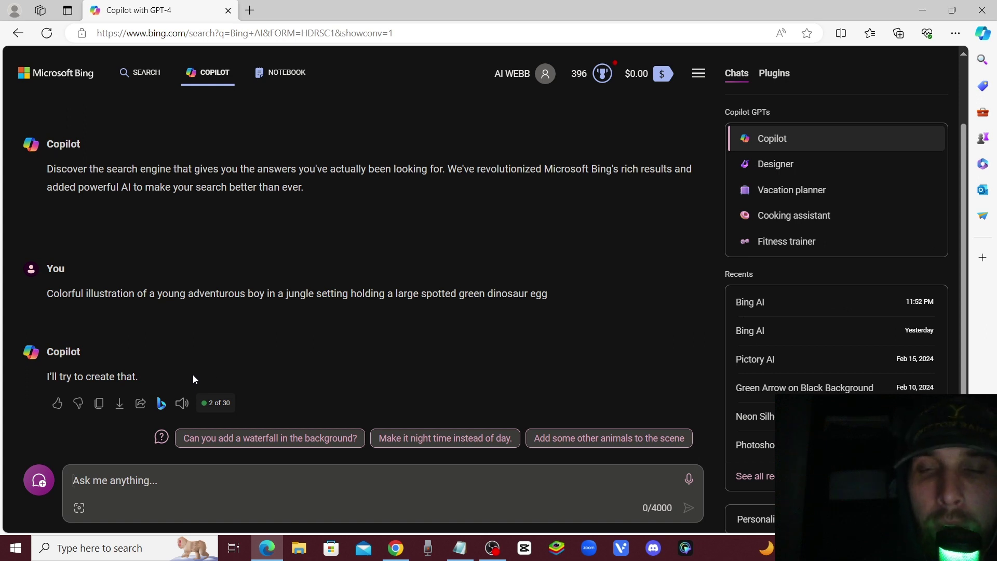
Compare the generated cover images and download the close-up of the hatless boy hugging the spotted egg, then return to the image set.
mouse_move(613, 322)
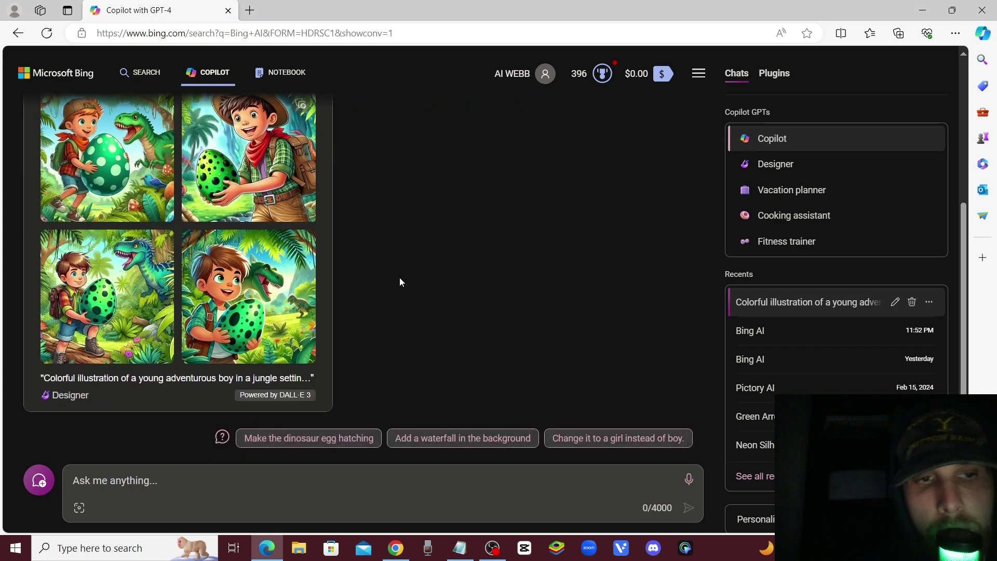
scroll(400, 275, "up", 4)
scroll(362, 312, "down", 3)
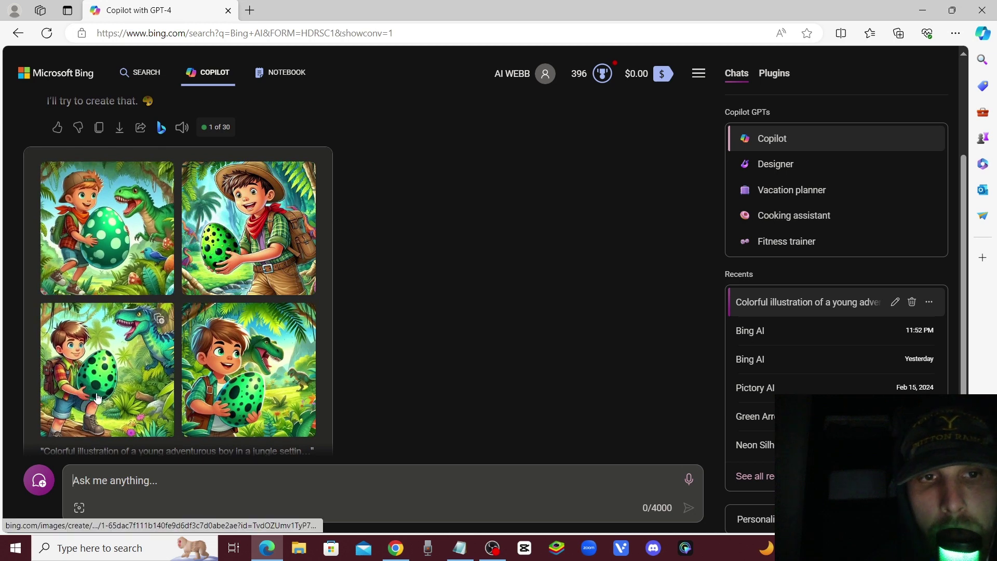
scroll(404, 342, "down", 2)
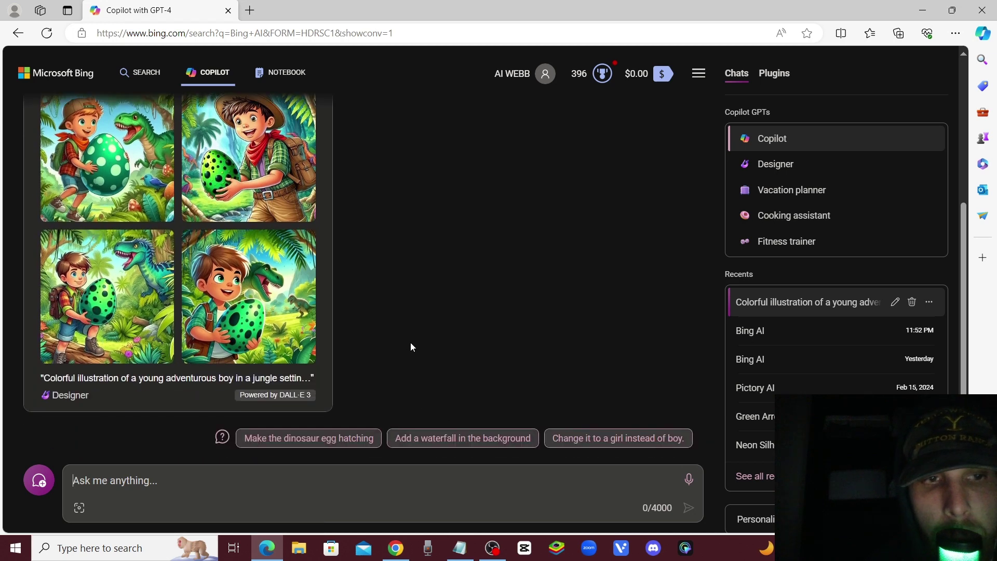
scroll(329, 227, "up", 2)
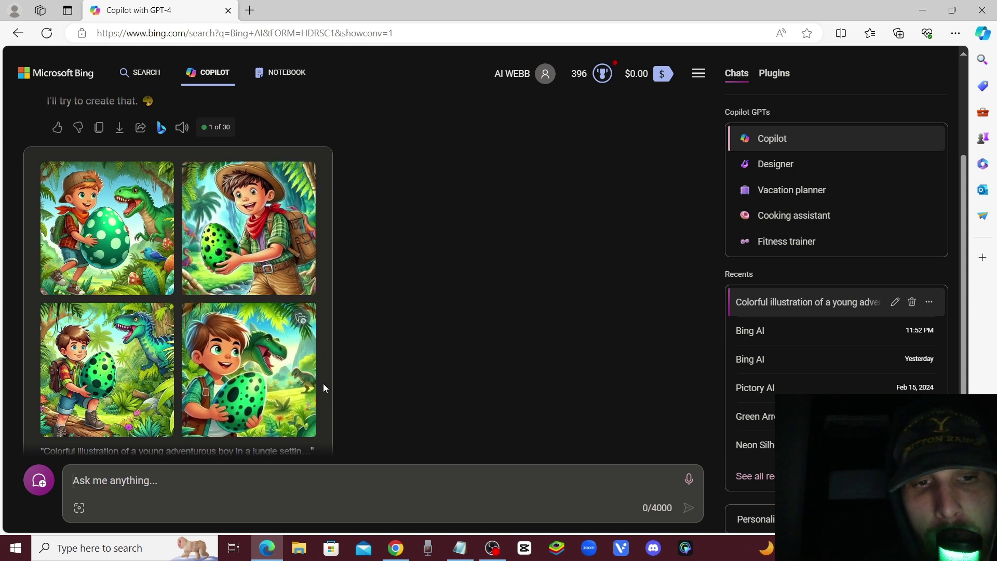
left_click(245, 370)
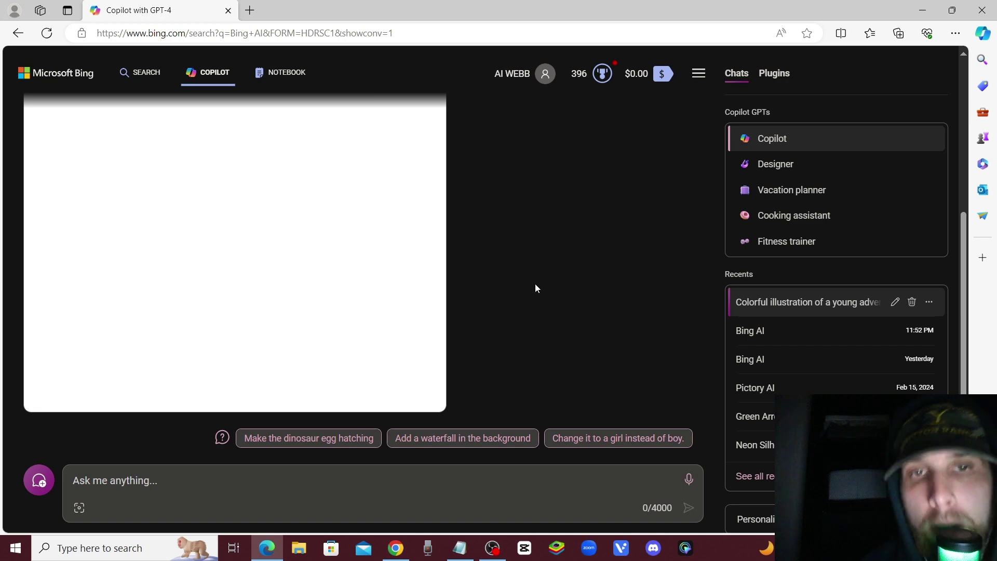
left_click(427, 143)
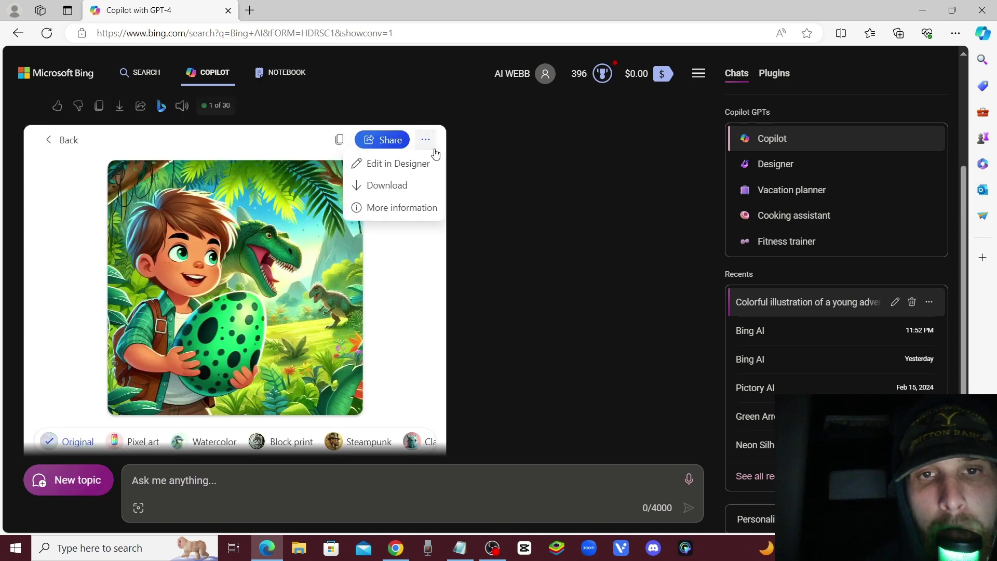
left_click(400, 187)
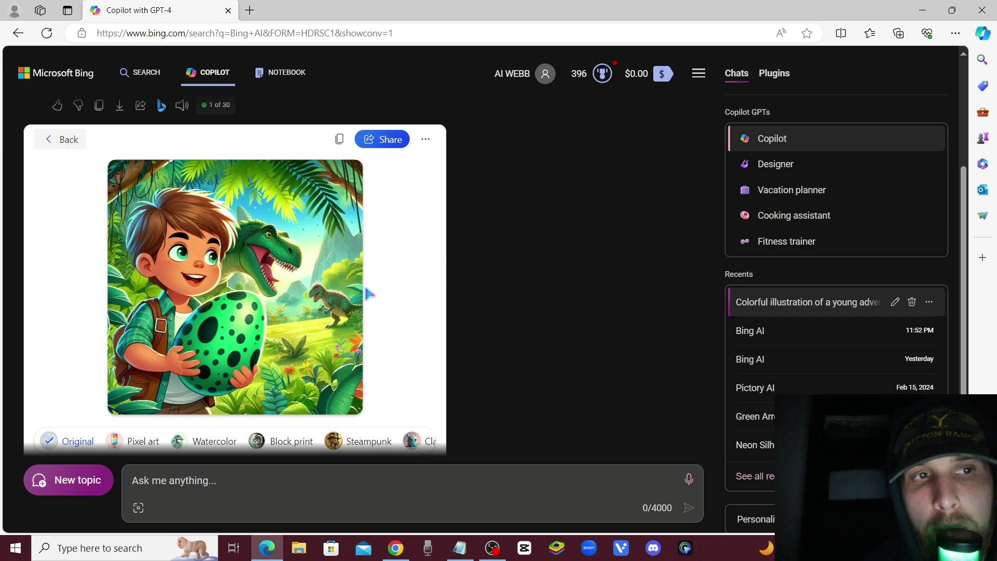
key("Escape")
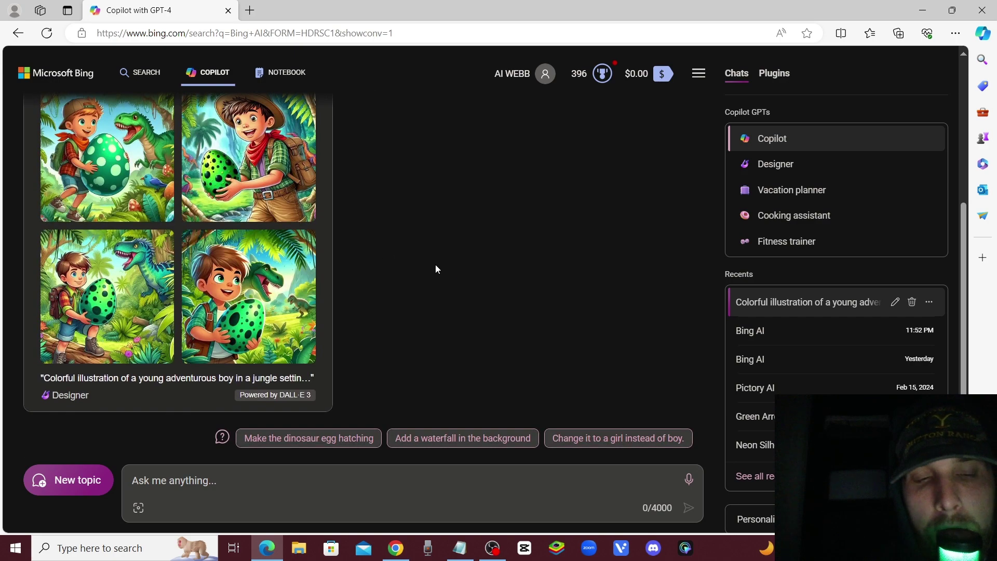
Switch to Claude and copy the Page 1 image prompt about the curious Latino boy examining giant three-toed tracks on the jungle floor.
left_click(396, 548)
left_click(312, 298)
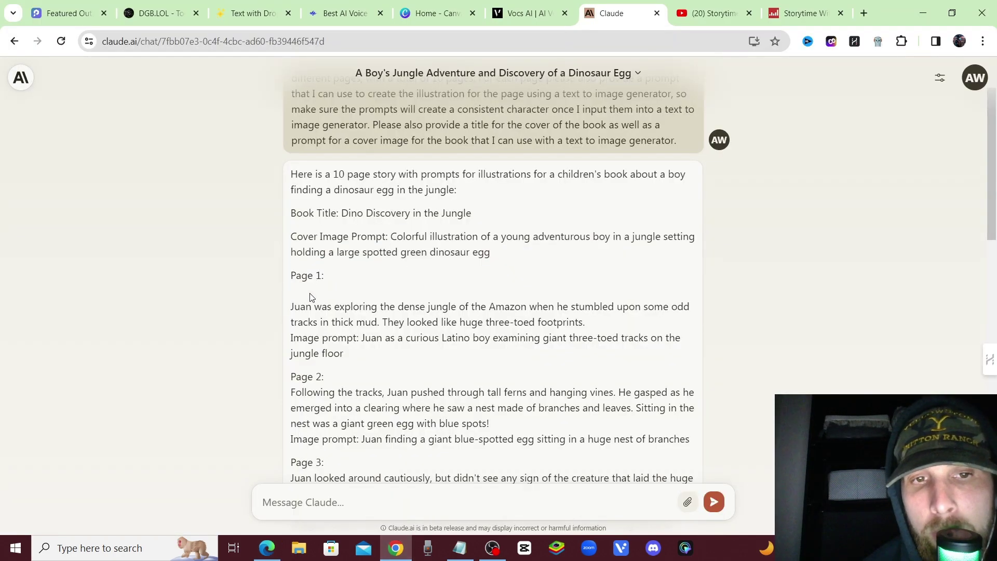
scroll(359, 310, "down", 1)
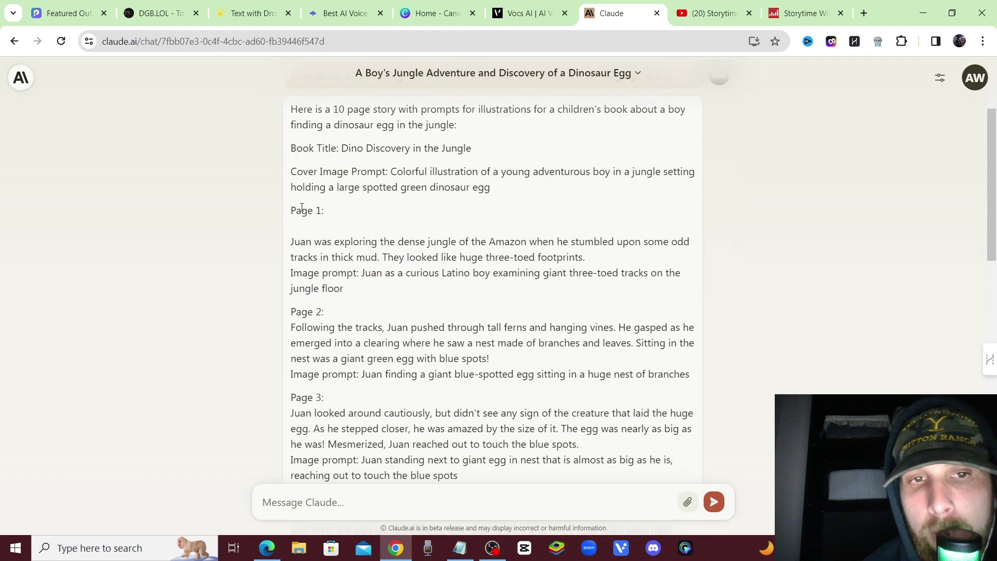
left_click_drag(291, 213, 338, 216)
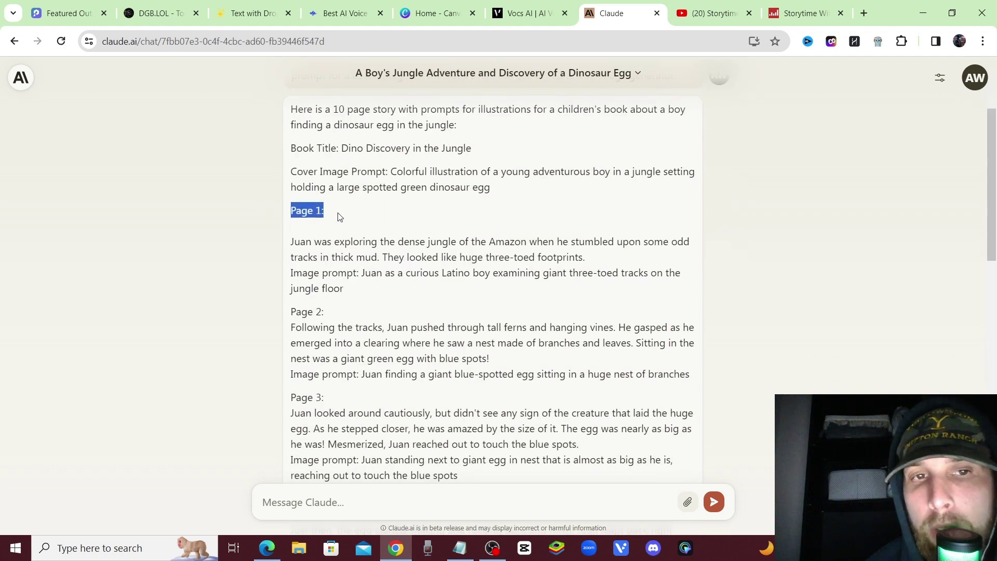
left_click(338, 216)
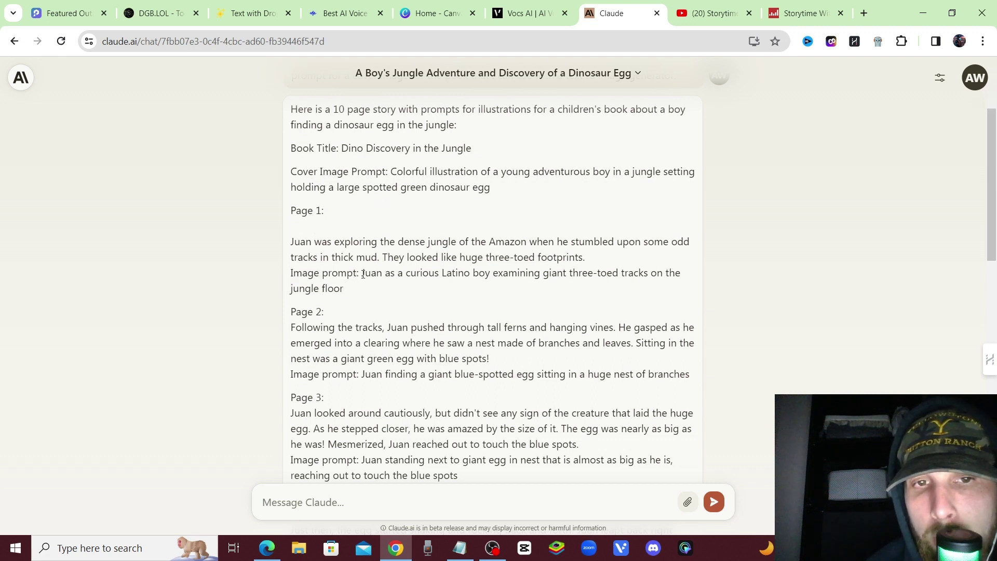
left_click_drag(363, 273, 392, 290)
right_click(318, 294)
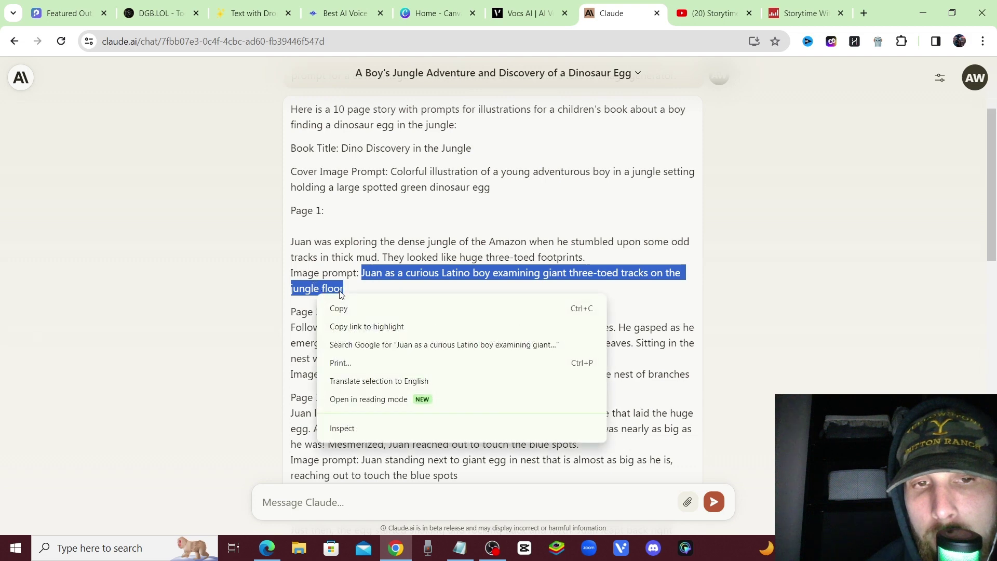
left_click(333, 307)
Switch to Bing Copilot in Microsoft Edge and submit the copied Page 1 image prompt.
left_click(267, 548)
left_click(185, 491)
key("ctrl+v")
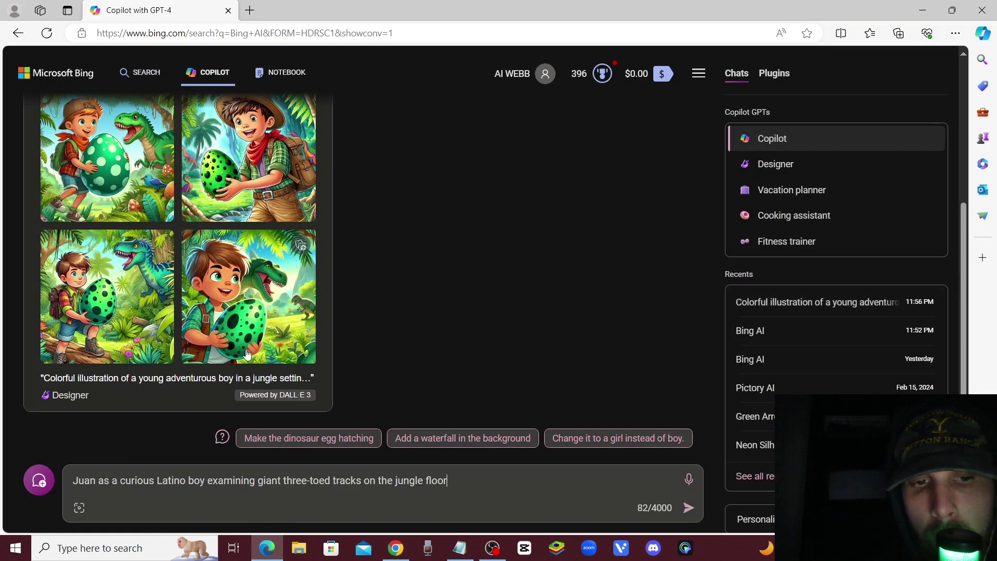
left_click(689, 508)
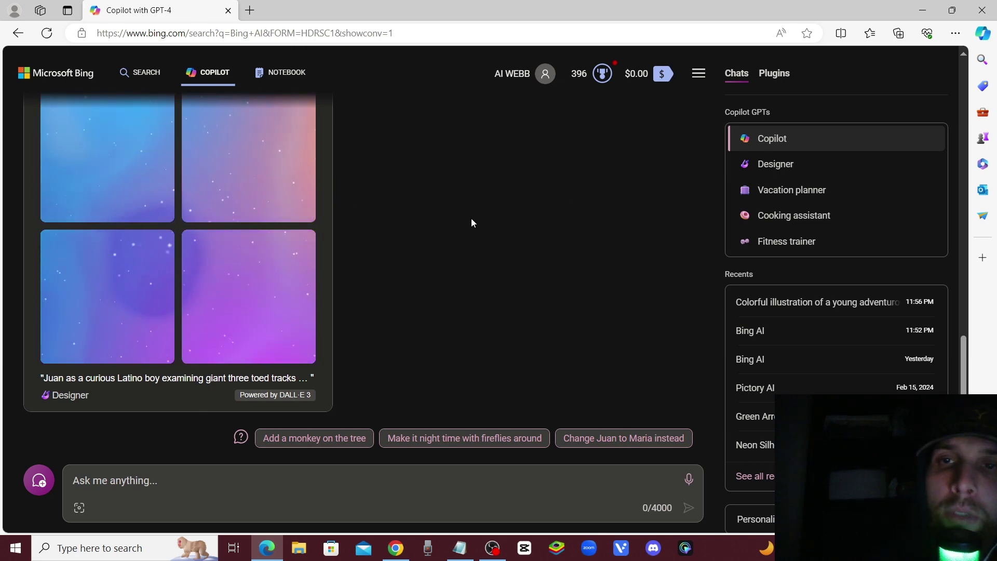
Examine the generated Page 1 track images and compare their style with the earlier cover illustrations.
scroll(489, 266, "up", 3)
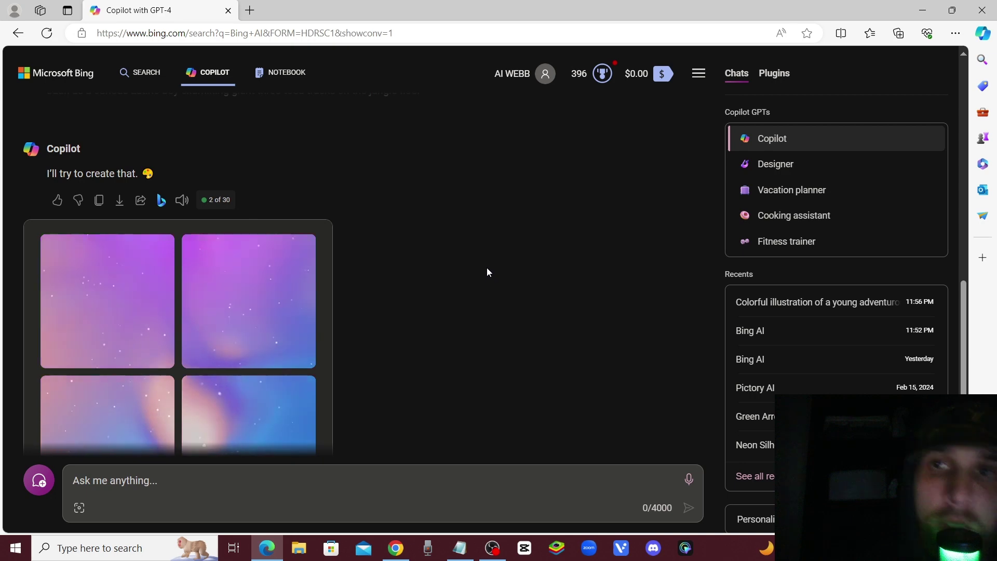
scroll(506, 203, "down", 1)
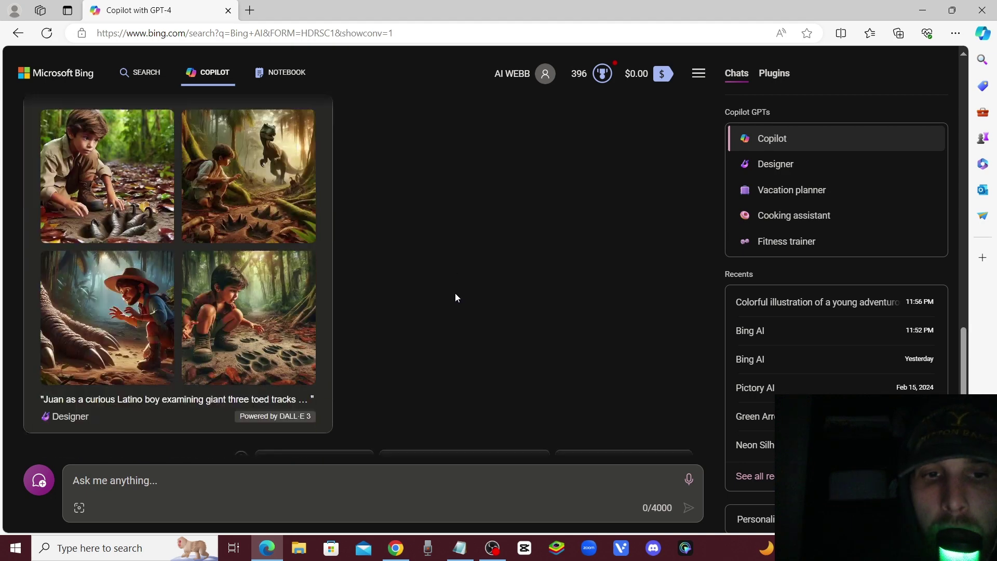
scroll(473, 353, "up", 1)
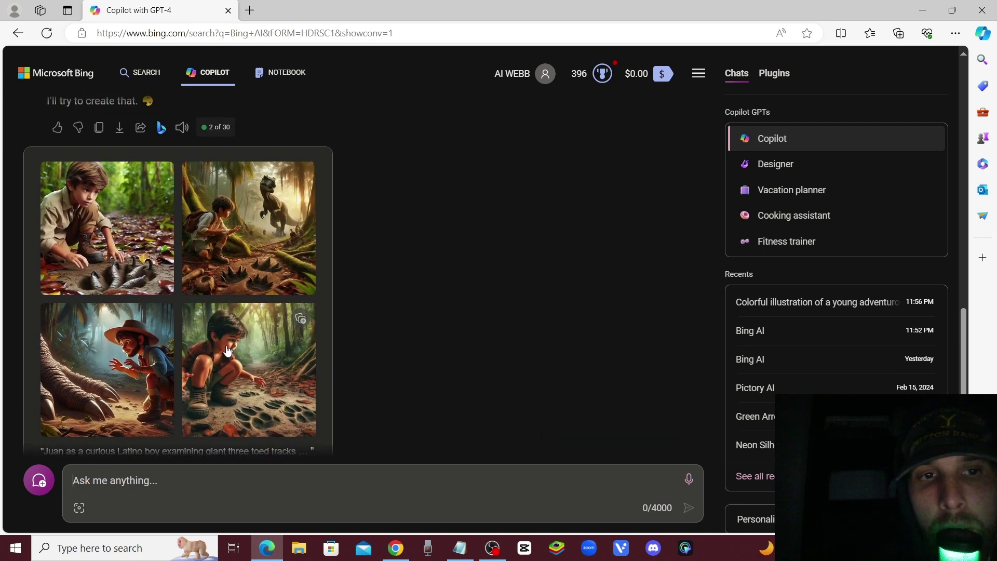
scroll(189, 340, "up", 1)
scroll(190, 340, "down", 2)
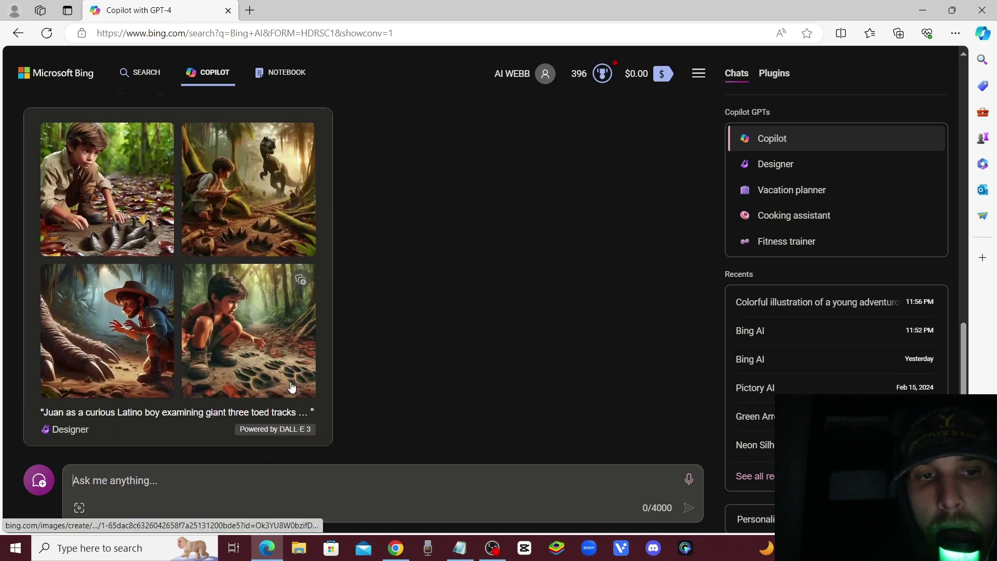
scroll(173, 296, "up", 3)
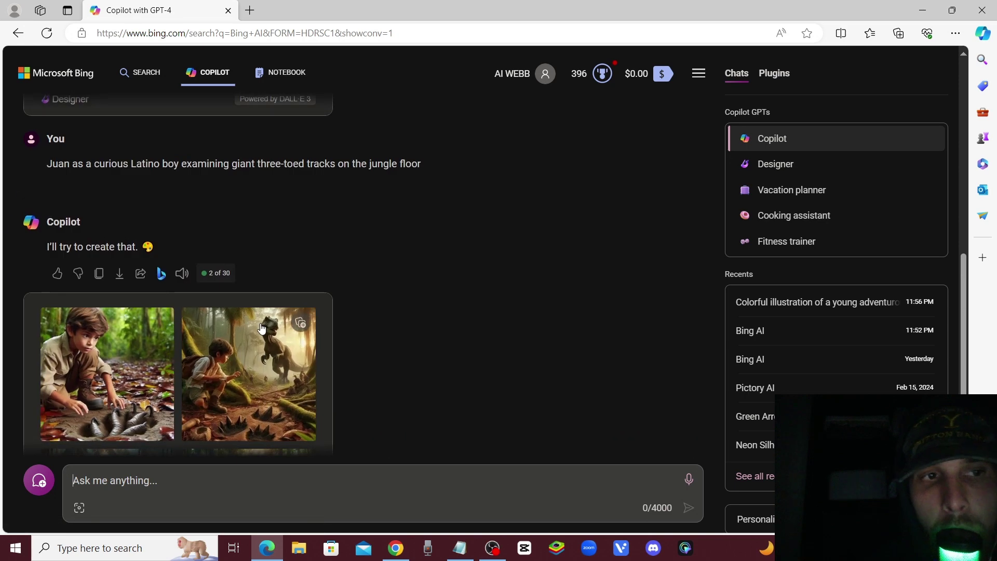
scroll(400, 341, "up", 2)
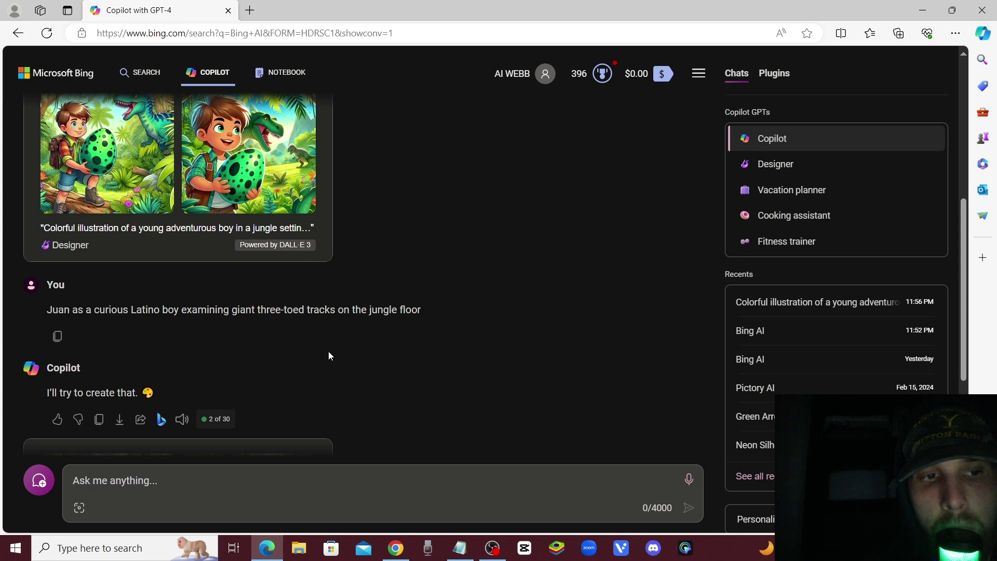
scroll(363, 353, "down", 5)
Paste the Page 1 prompt into the Copilot message again and prefix it with "a colorful illustration of".
right_click(125, 487)
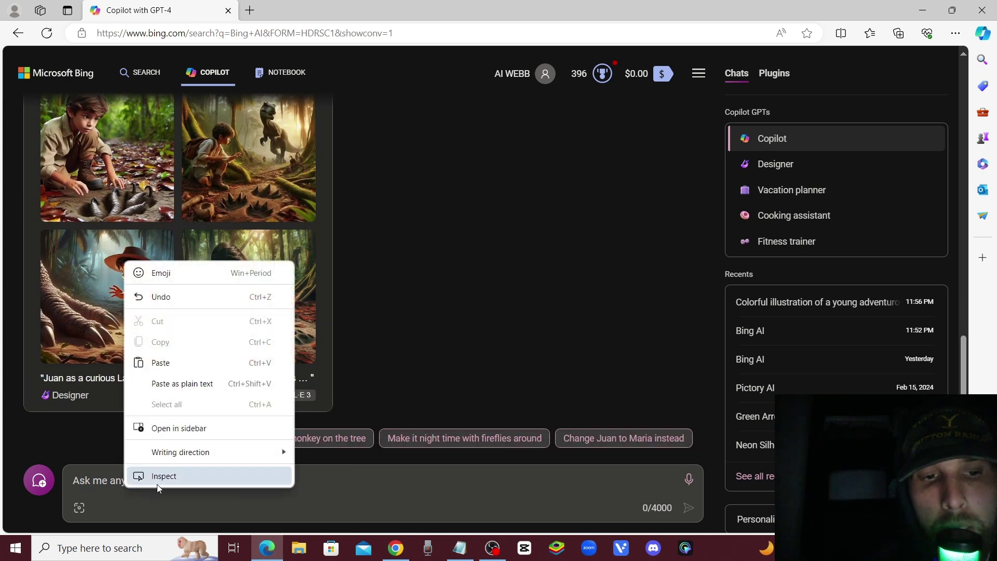
left_click(181, 363)
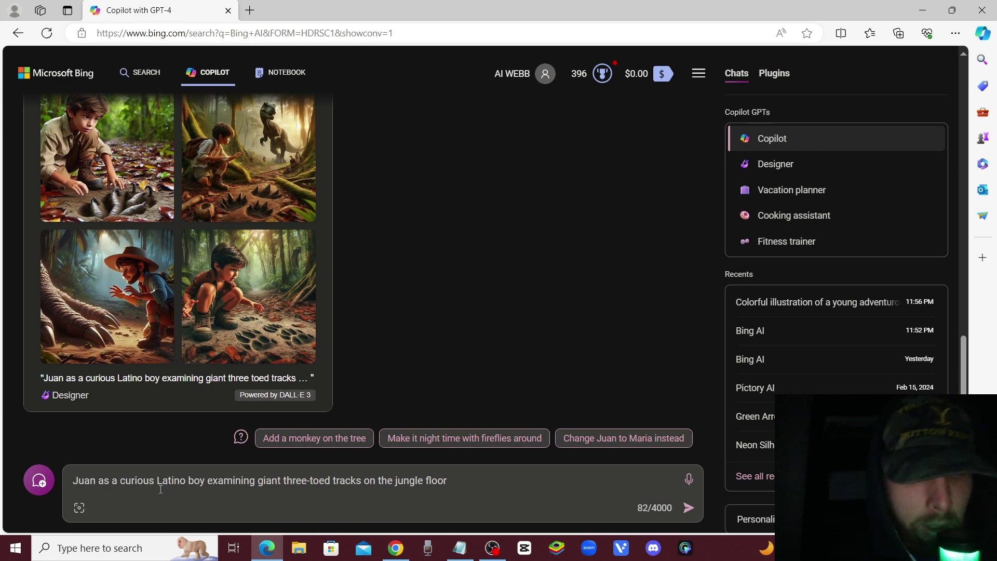
key("Home")
type("a colorf")
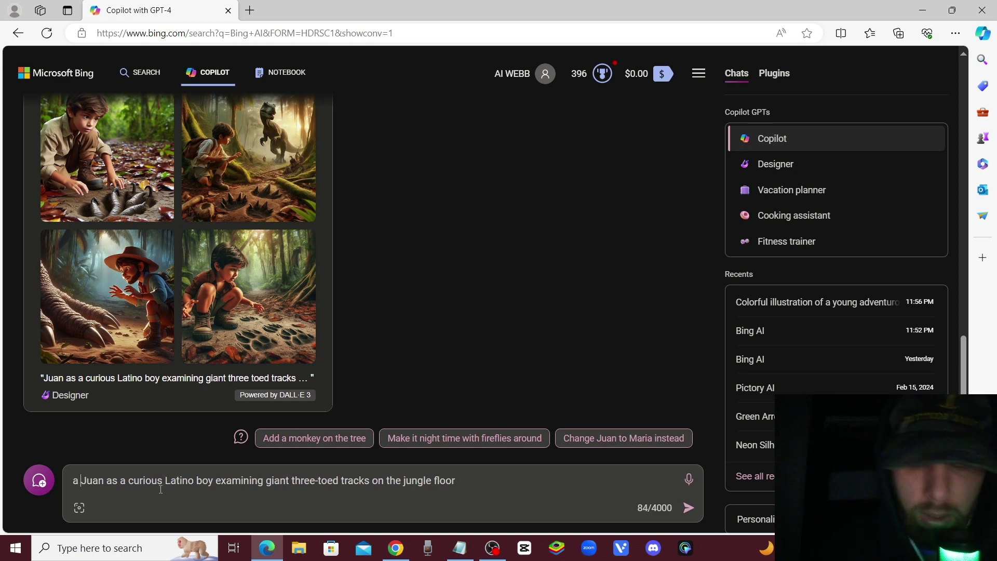
type("ul illustration of")
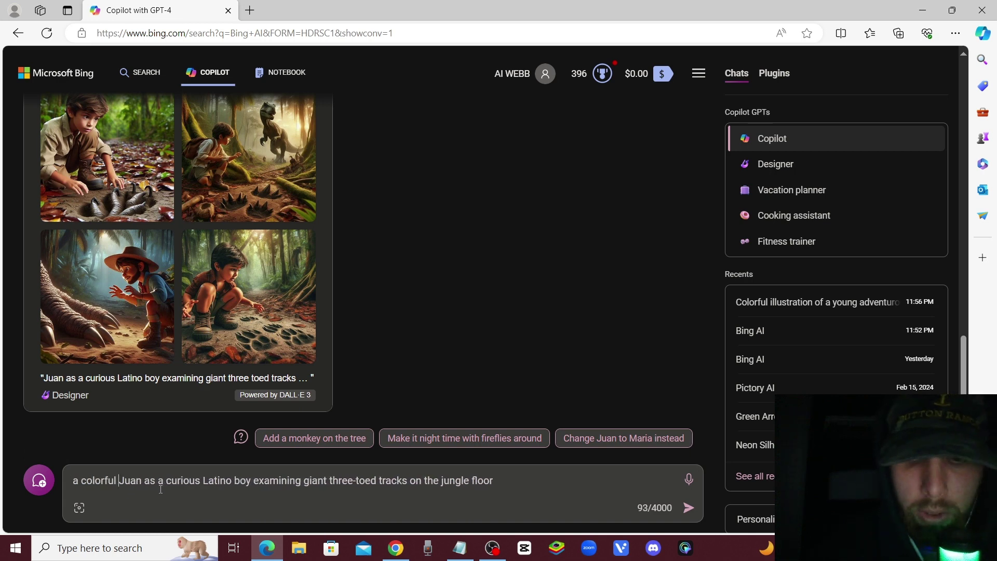
Replace the boy's description in the Page 1 prompt with "a young adventurous boy" copied from the cover prompt, and submit it.
scroll(277, 321, "up", 10)
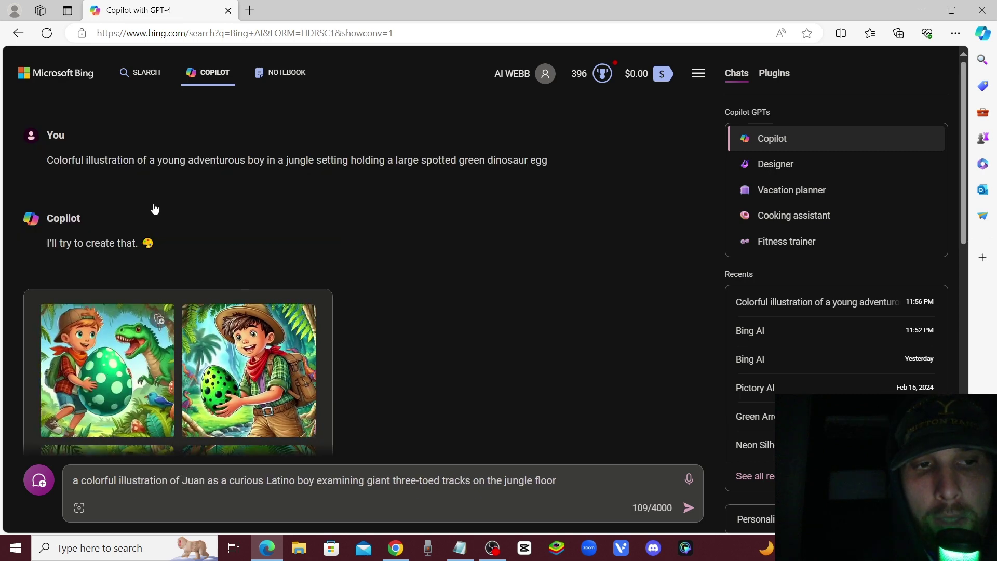
left_click_drag(150, 164, 263, 161)
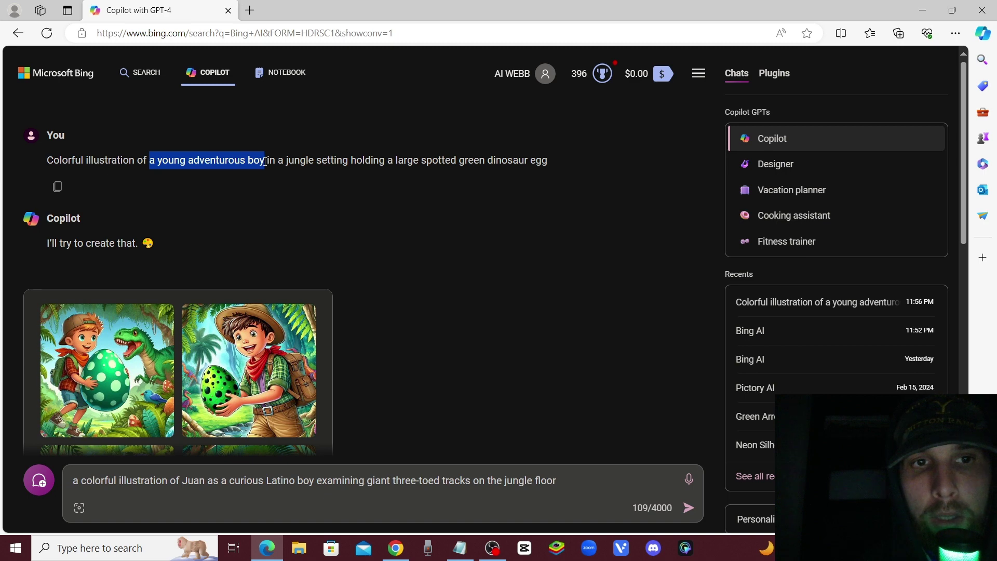
right_click(255, 162)
left_click(299, 173)
scroll(241, 483, "down", 10)
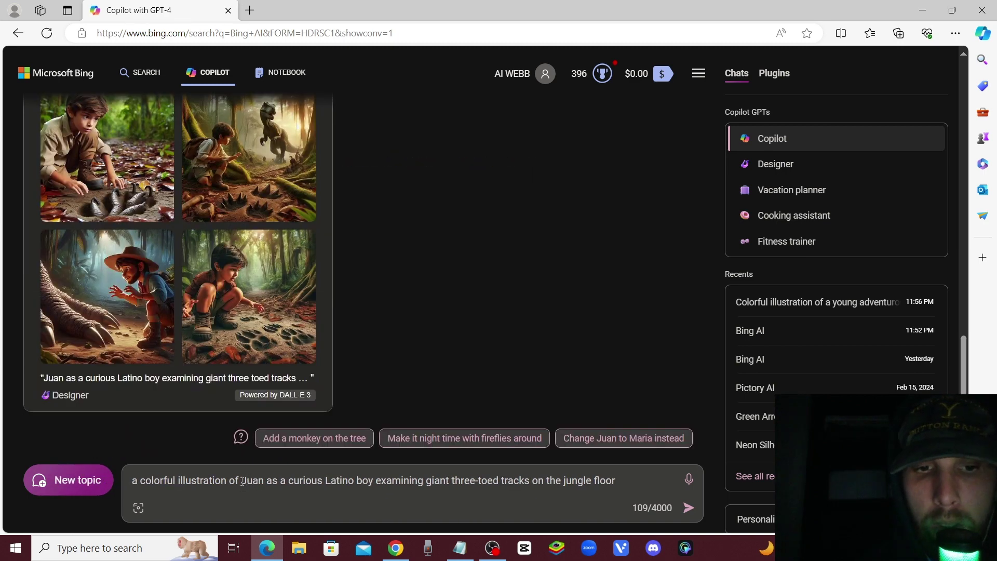
left_click(244, 480)
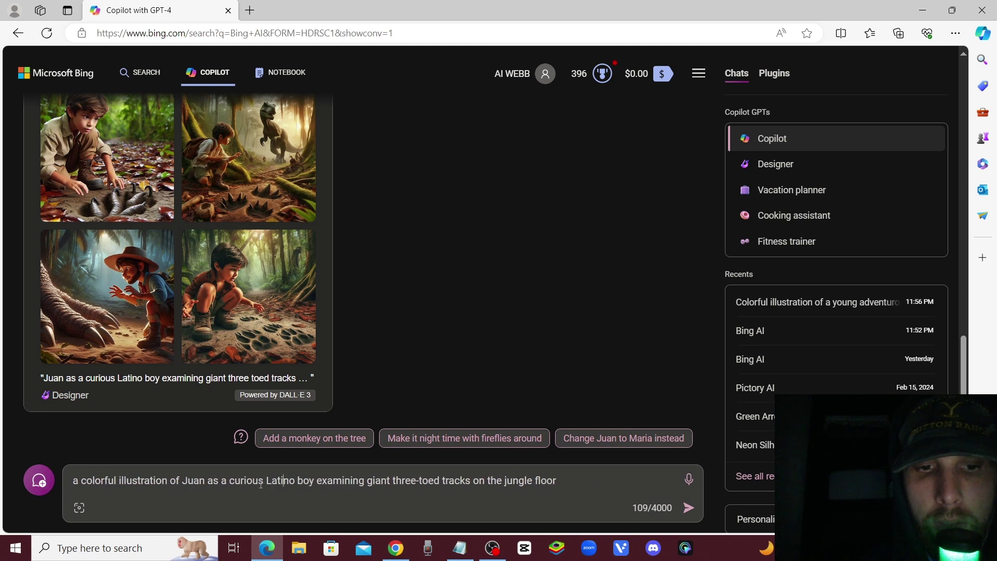
left_click_drag(182, 480, 294, 480)
right_click(294, 480)
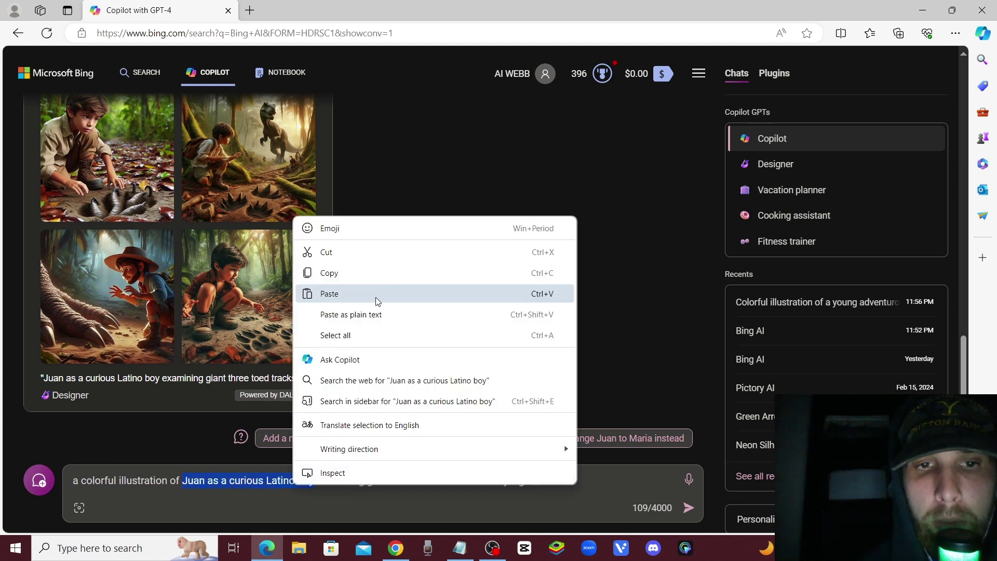
left_click(376, 292)
key("Return")
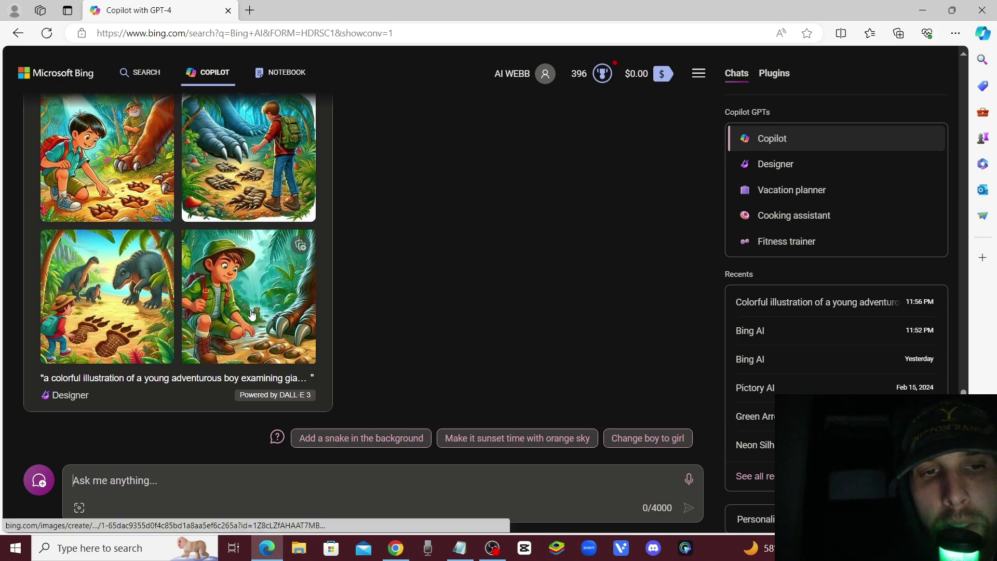
Compare the new Page 1 images with the cover and download the one of the boy in a green hat crouching by the tracks.
scroll(253, 311, "up", 15)
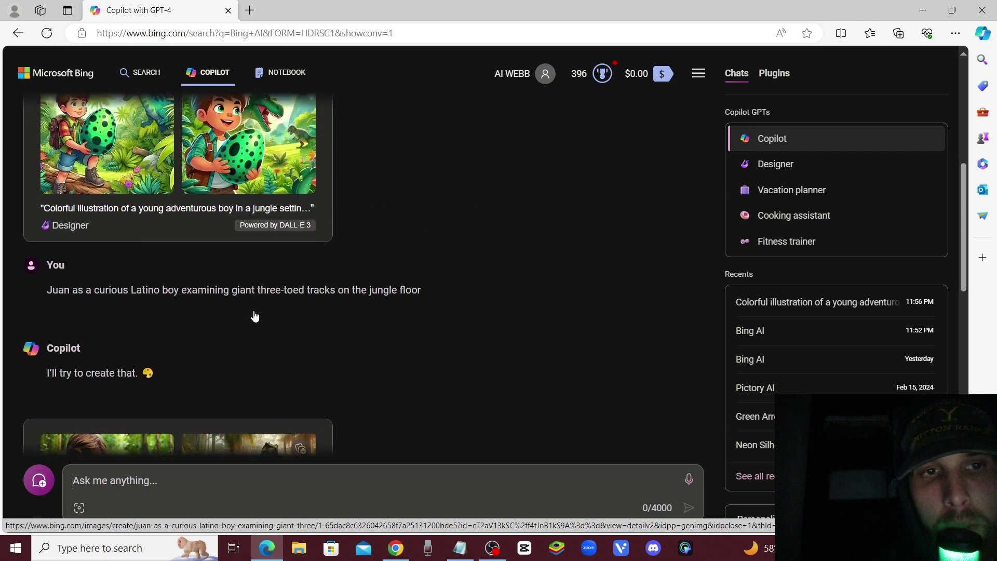
scroll(255, 316, "up", 2)
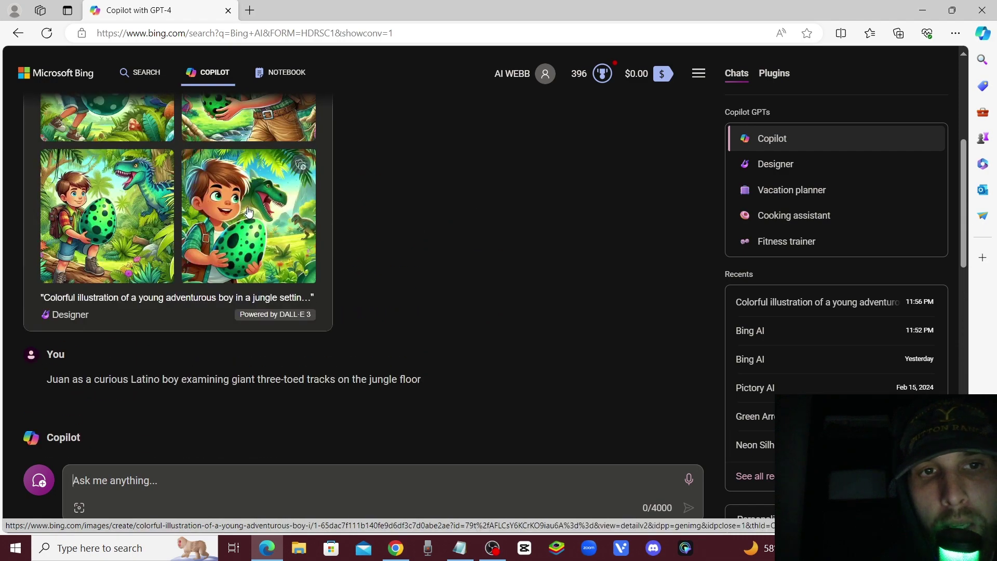
scroll(270, 229, "down", 3)
left_click(107, 439)
left_click(425, 139)
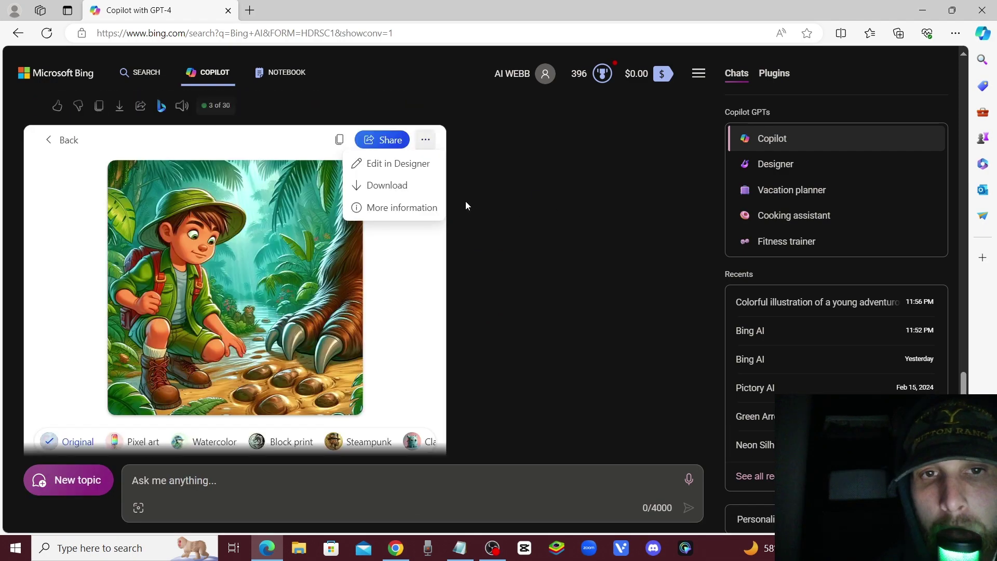
left_click(383, 185)
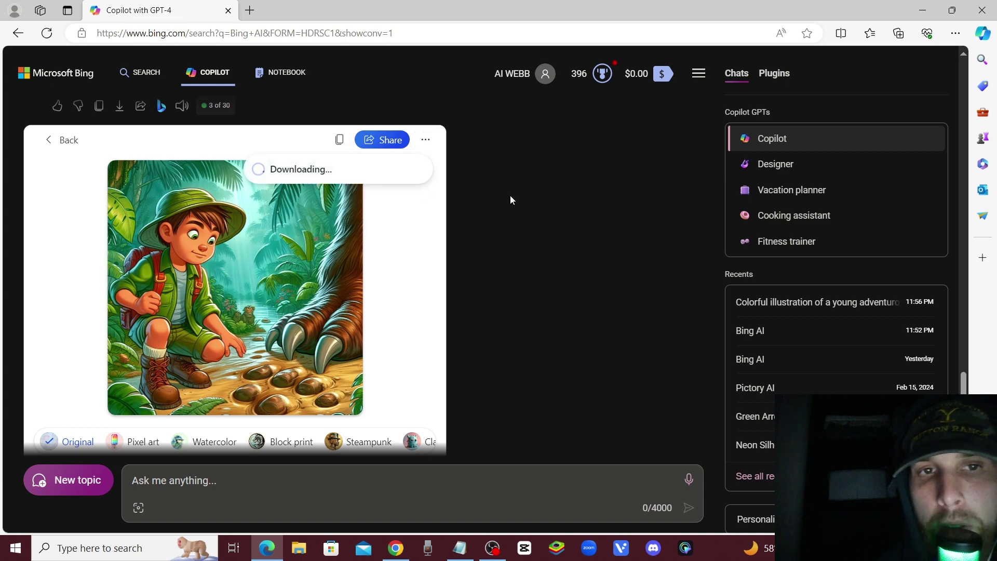
left_click(510, 196)
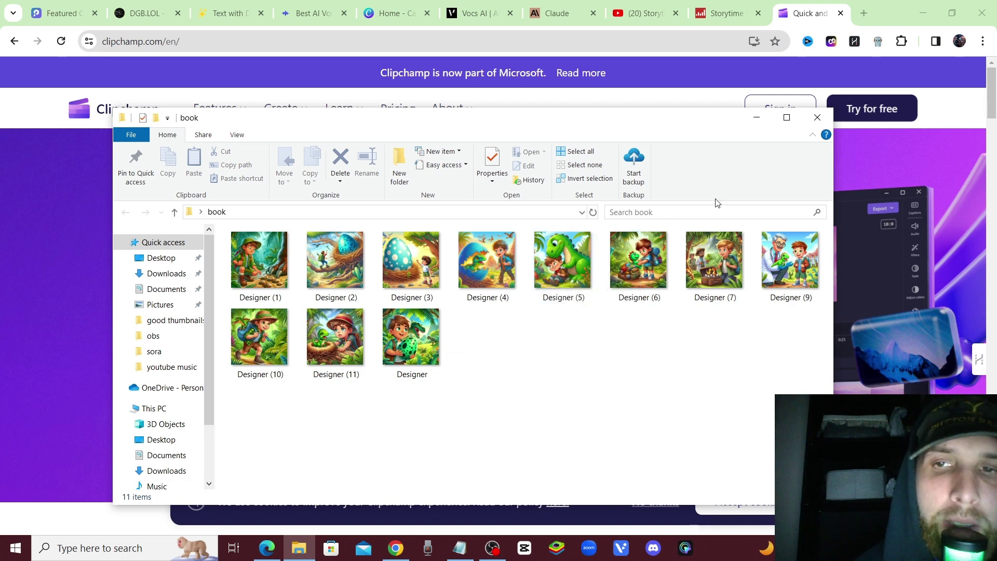
Sign in to Clipchamp and create a new video from scratch with a text-to-speech clip on its timeline.
left_click(757, 117)
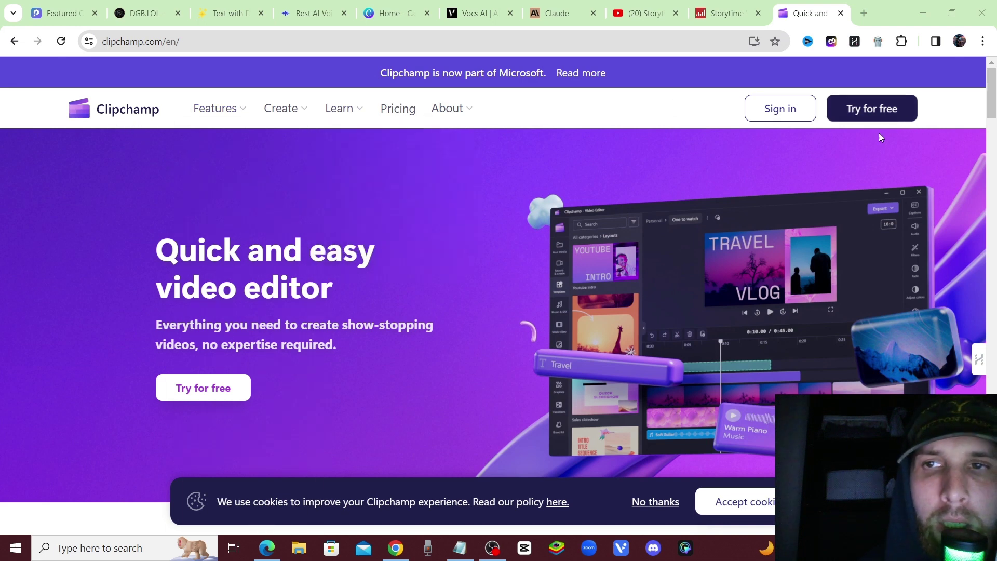
left_click(789, 107)
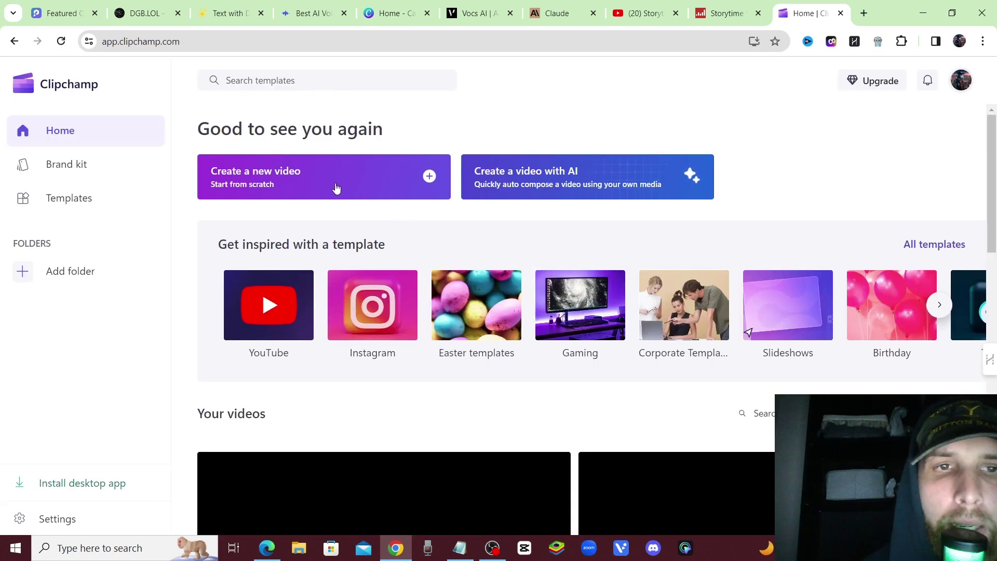
left_click(361, 191)
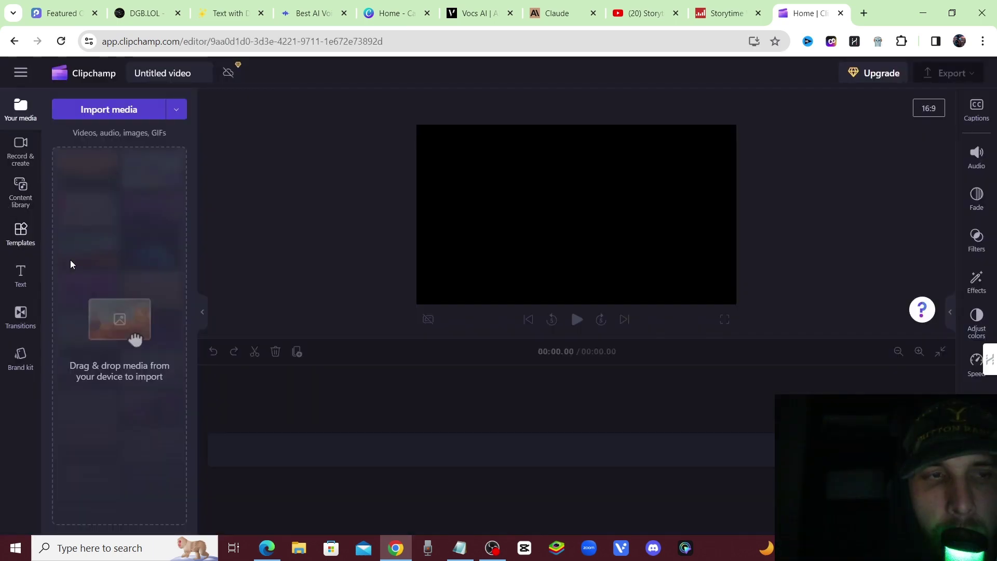
left_click(24, 165)
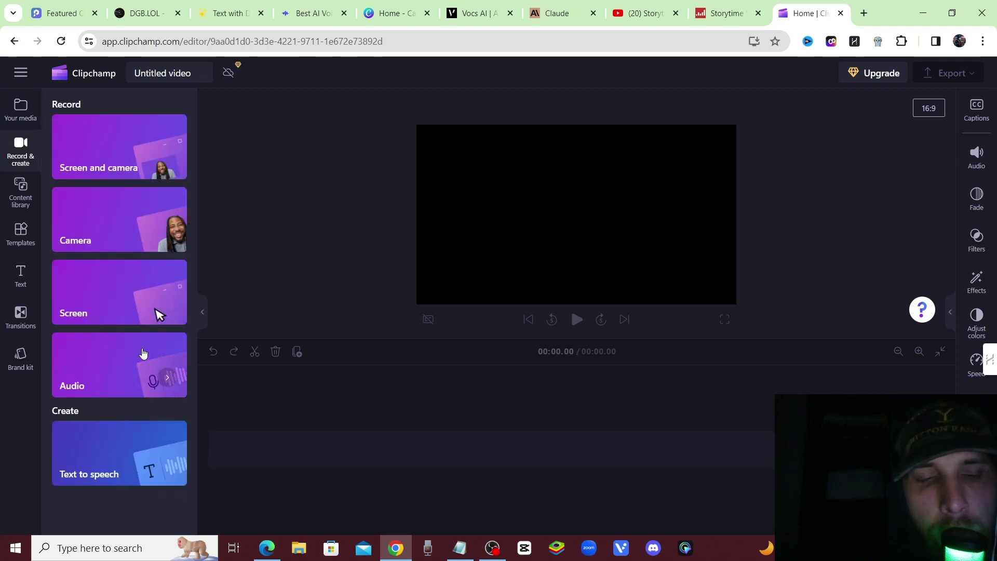
left_click(119, 477)
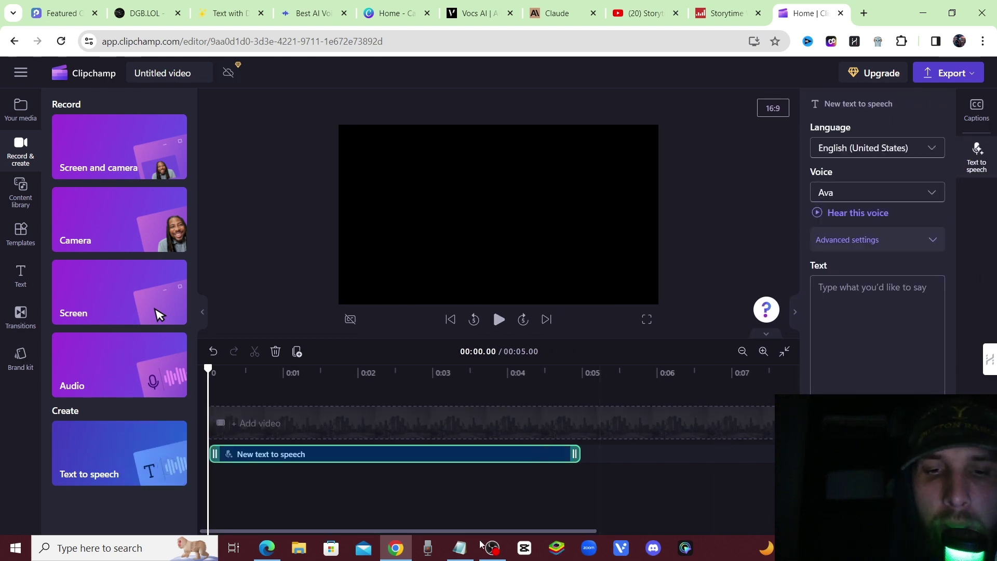
Copy the book title "Dino Discovery in the Jungle" from Claude's story and paste it as the text-to-speech text in Clipchamp.
key("ctrl+7")
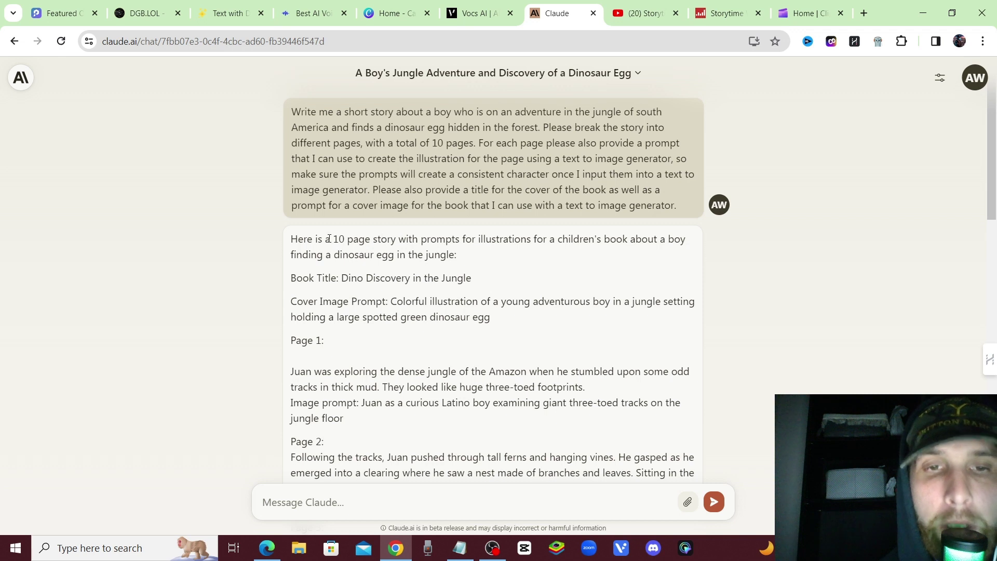
left_click_drag(342, 278, 476, 283)
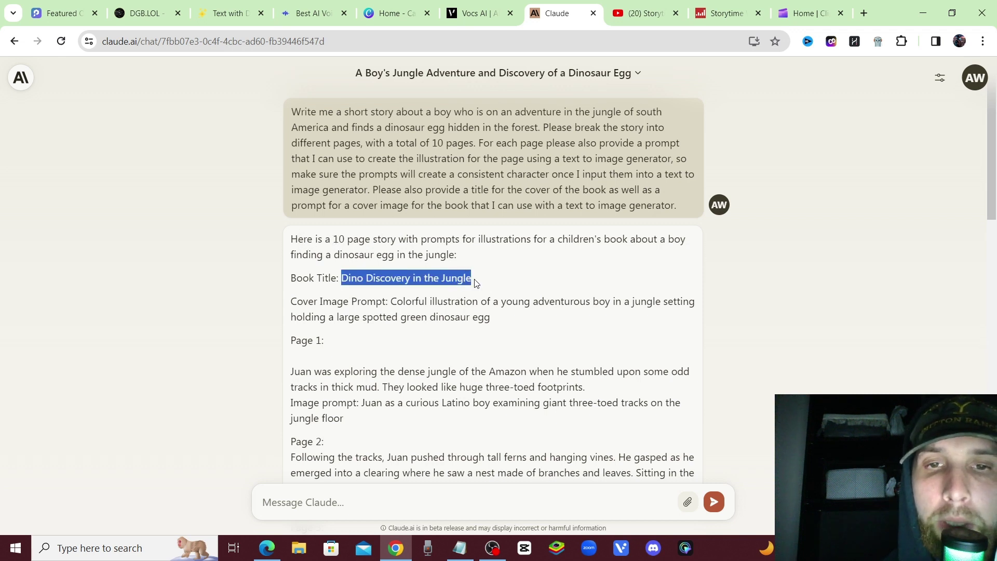
right_click(429, 282)
left_click(463, 290)
key("ctrl+9")
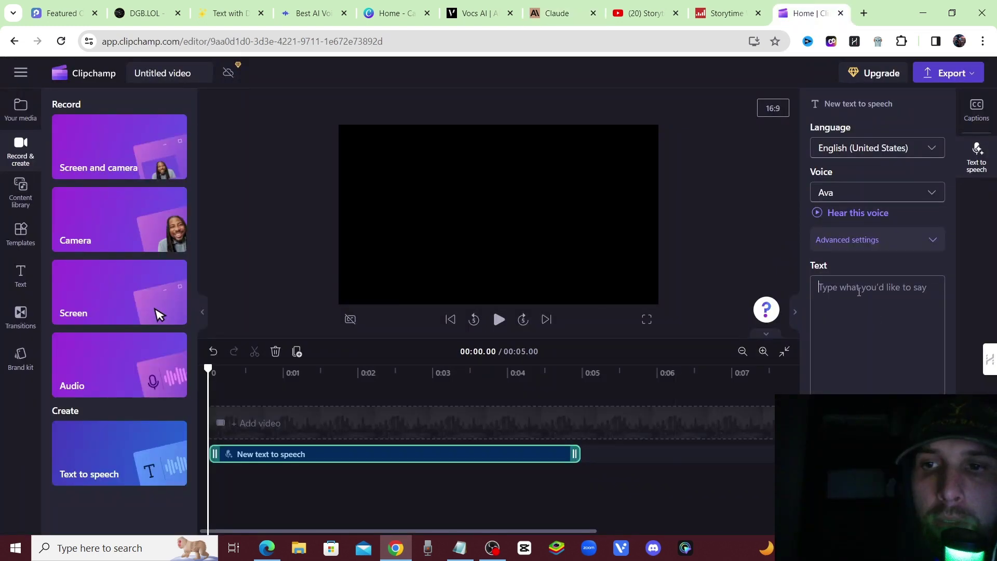
right_click(859, 292)
left_click(739, 166)
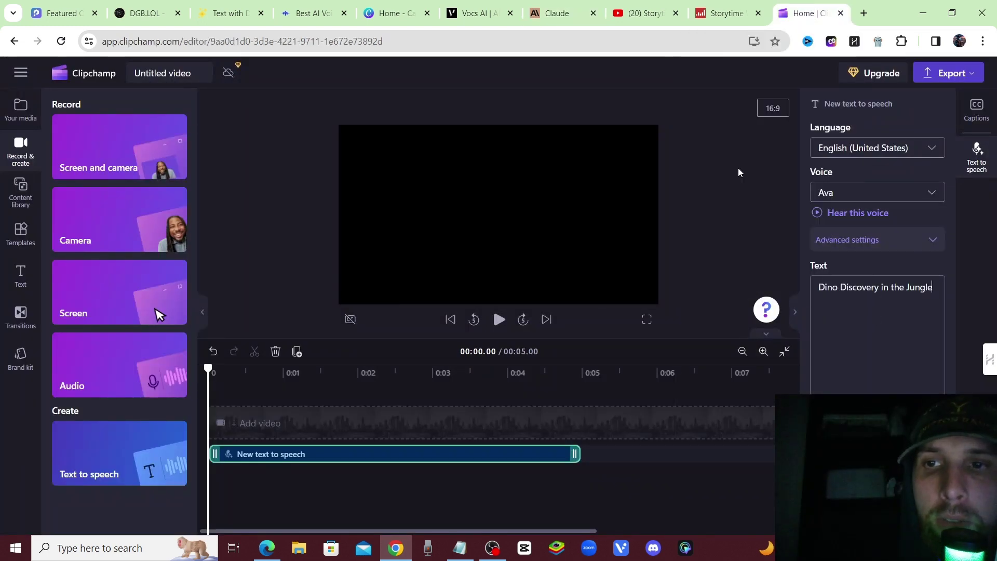
Highlight the Page 1 and Page 2 story passages in Claude's reply, leaving out their image prompts.
left_click(557, 14)
left_click(339, 345)
scroll(338, 345, "down", 1)
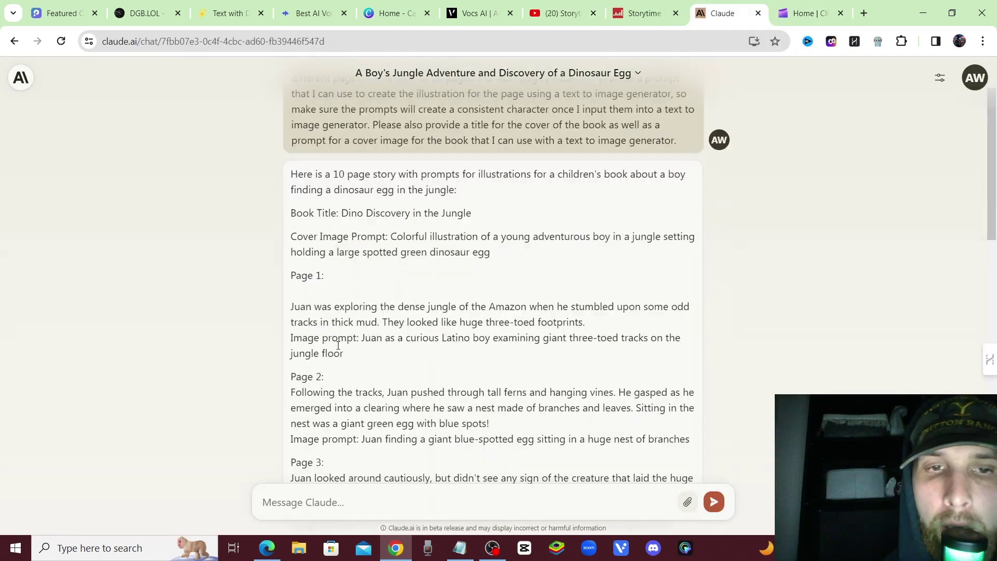
left_click_drag(292, 307, 332, 308)
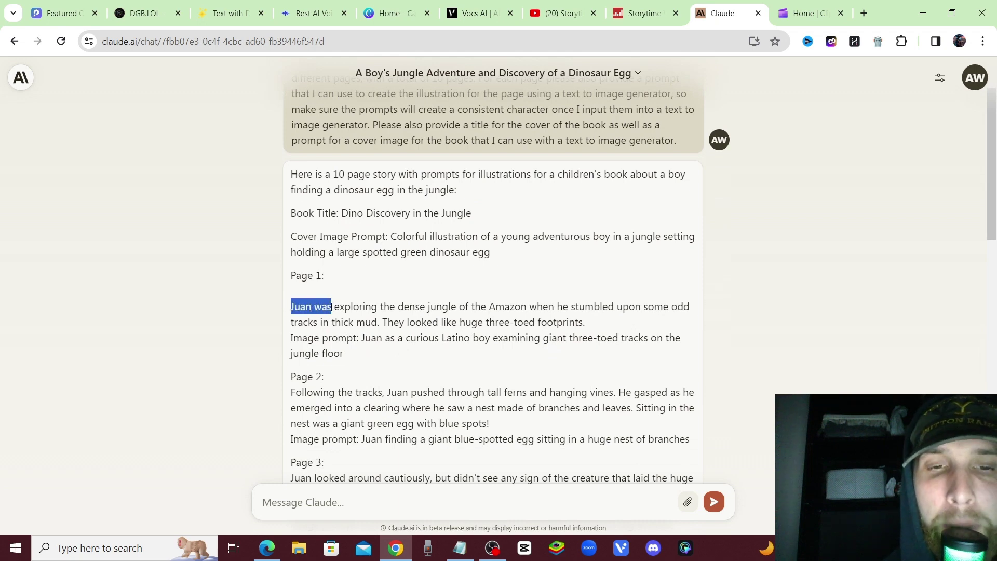
left_click_drag(332, 307, 590, 331)
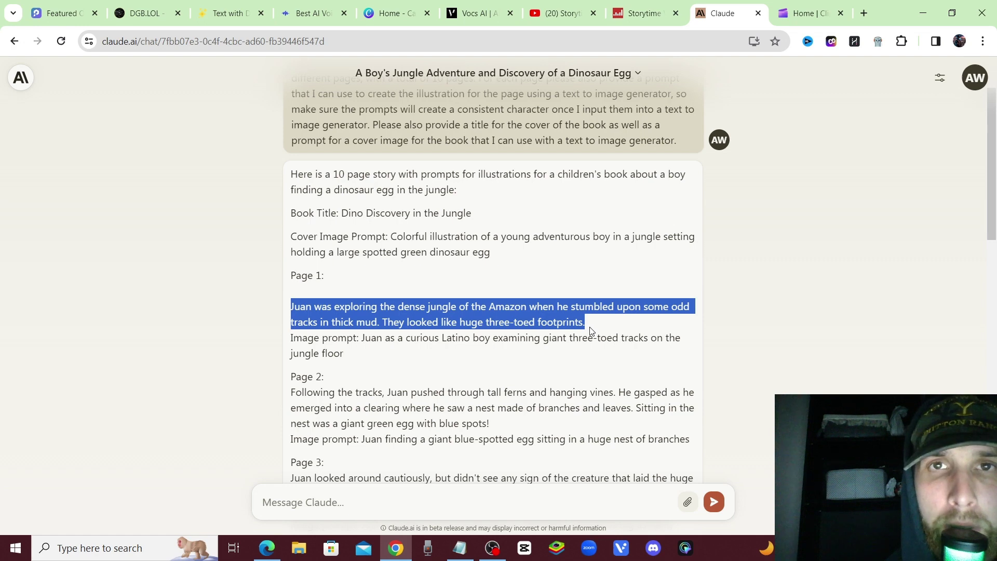
scroll(590, 331, "down", 2)
left_click_drag(291, 262, 490, 294)
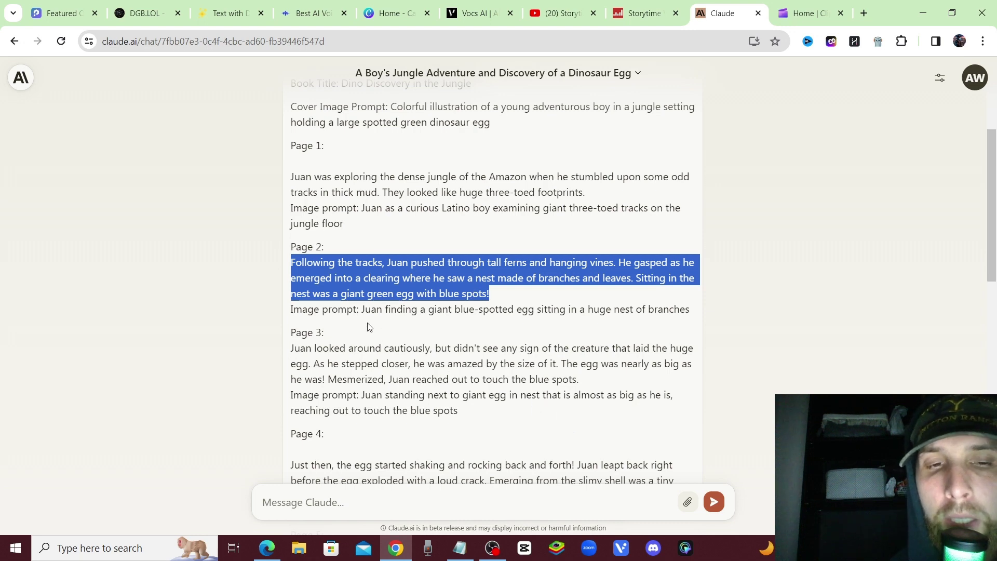
Return to Clipchamp, browse the English (United States) narration voices and choose Aria.
key("ctrl+Tab")
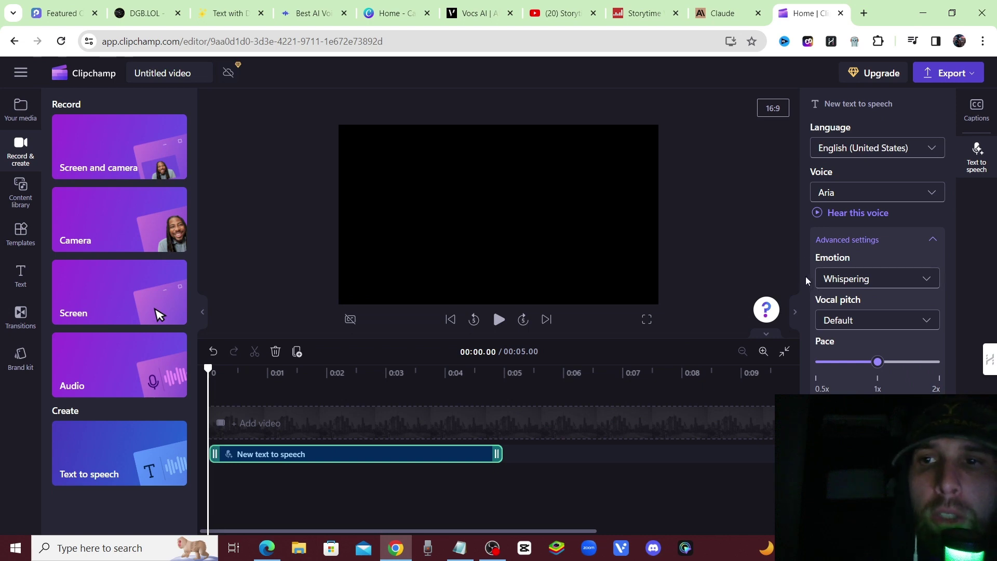
left_click(867, 194)
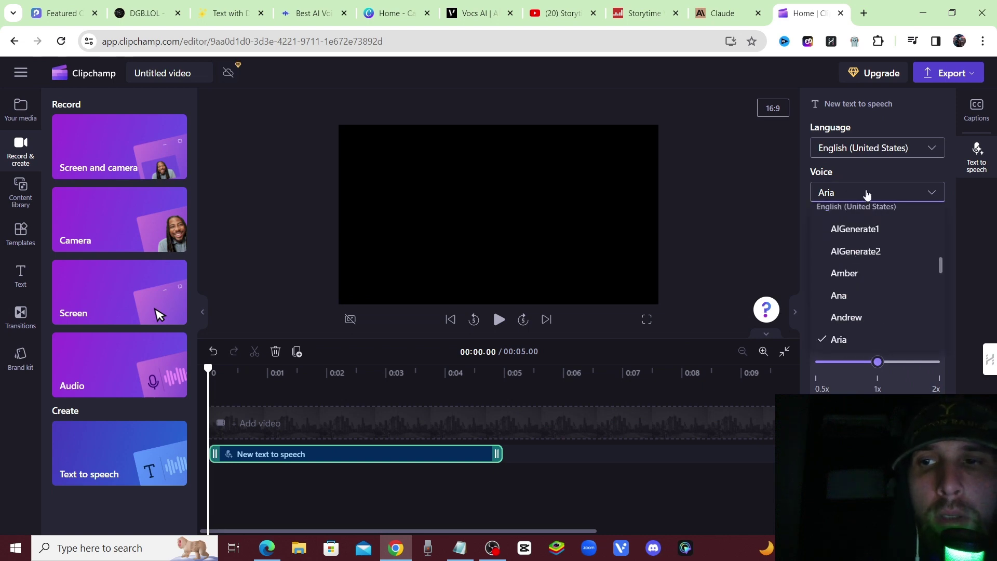
scroll(866, 262, "down", 3)
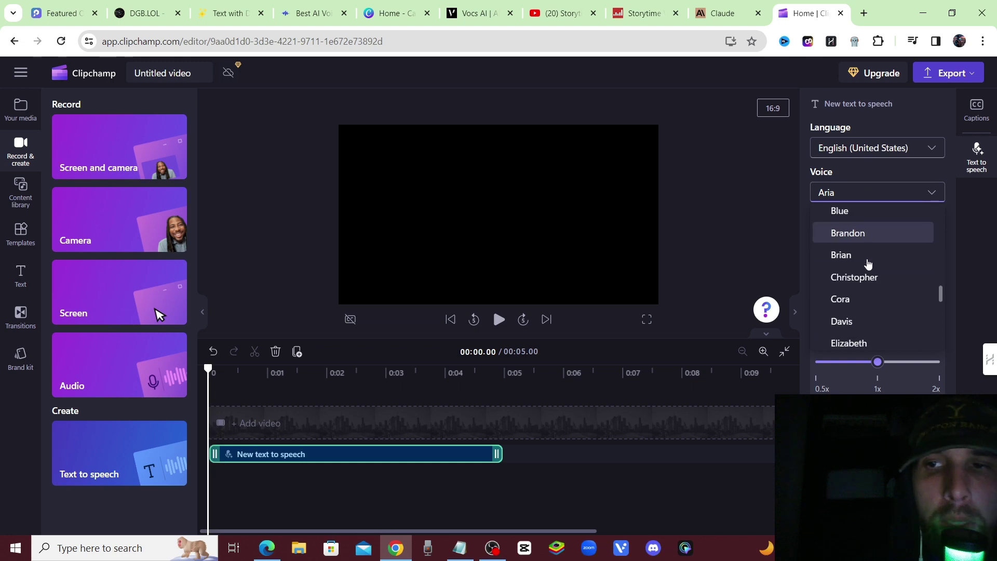
scroll(867, 266, "down", 8)
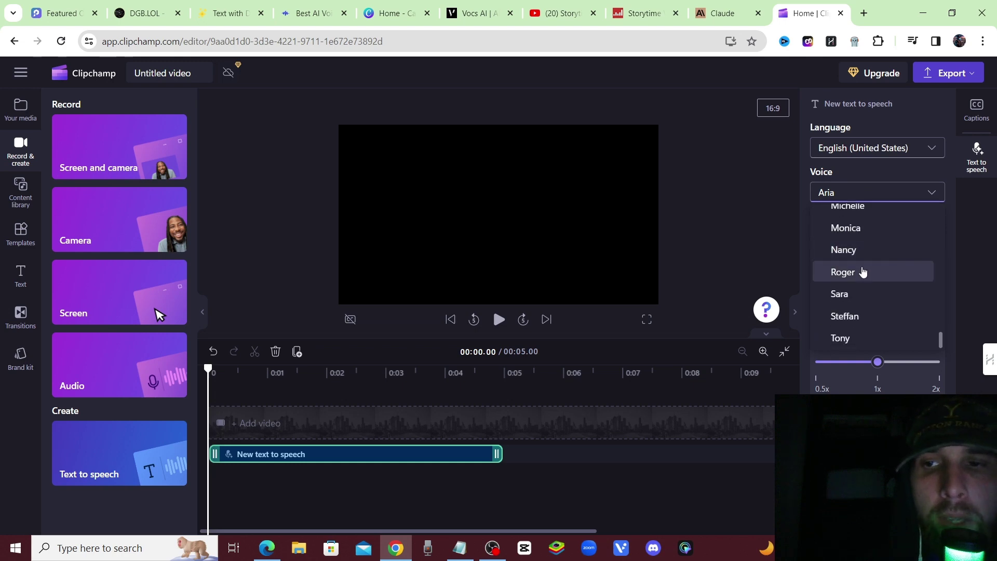
scroll(862, 279, "up", 9)
scroll(861, 279, "up", 3)
scroll(835, 272, "down", 15)
scroll(864, 280, "up", 14)
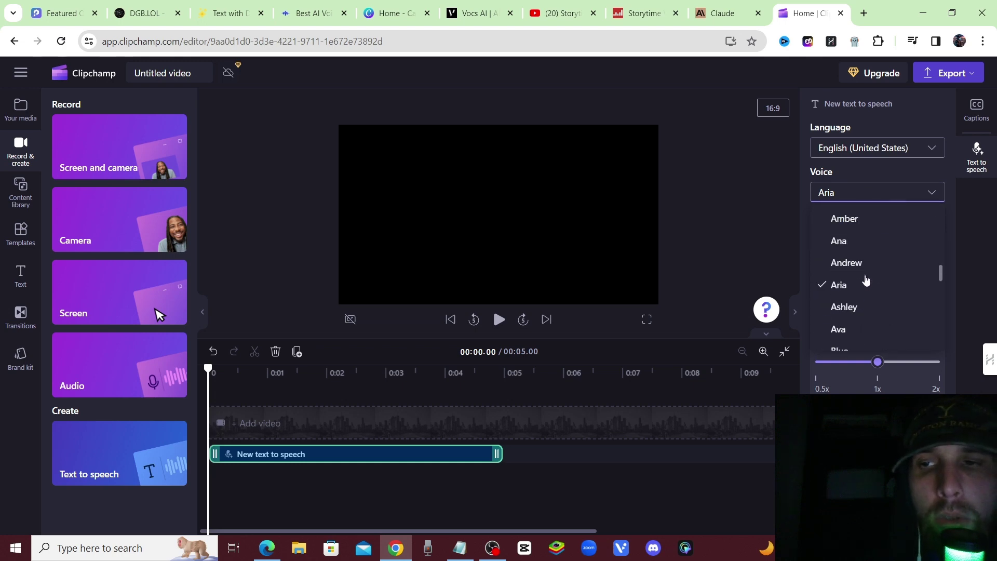
left_click(864, 290)
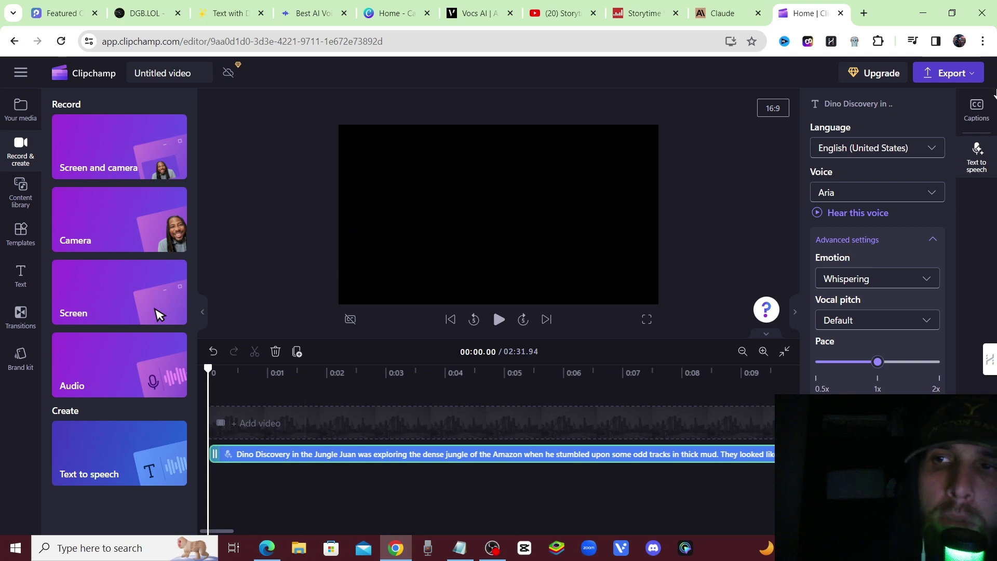
Export the finished narration video at 480p.
left_click(957, 72)
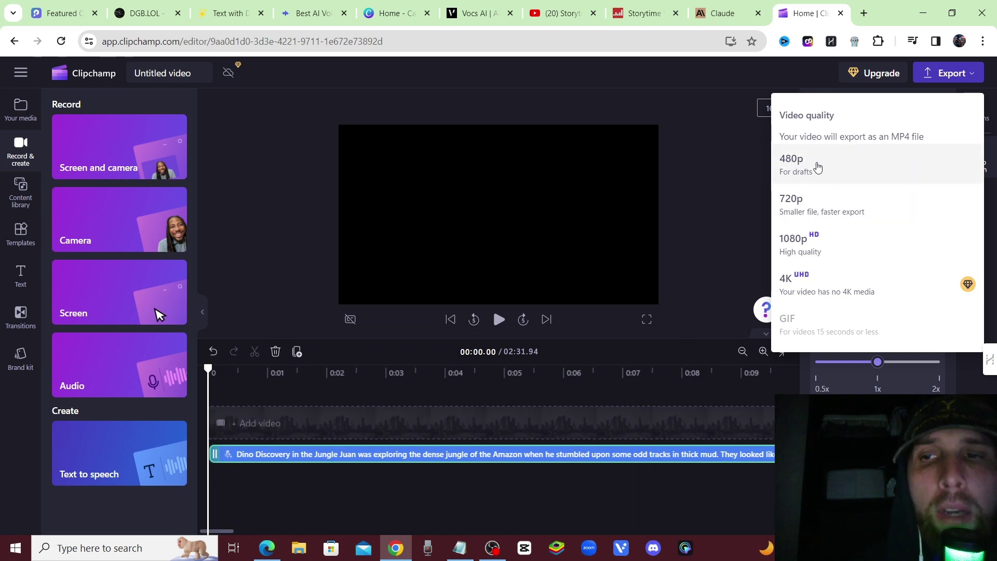
left_click(861, 165)
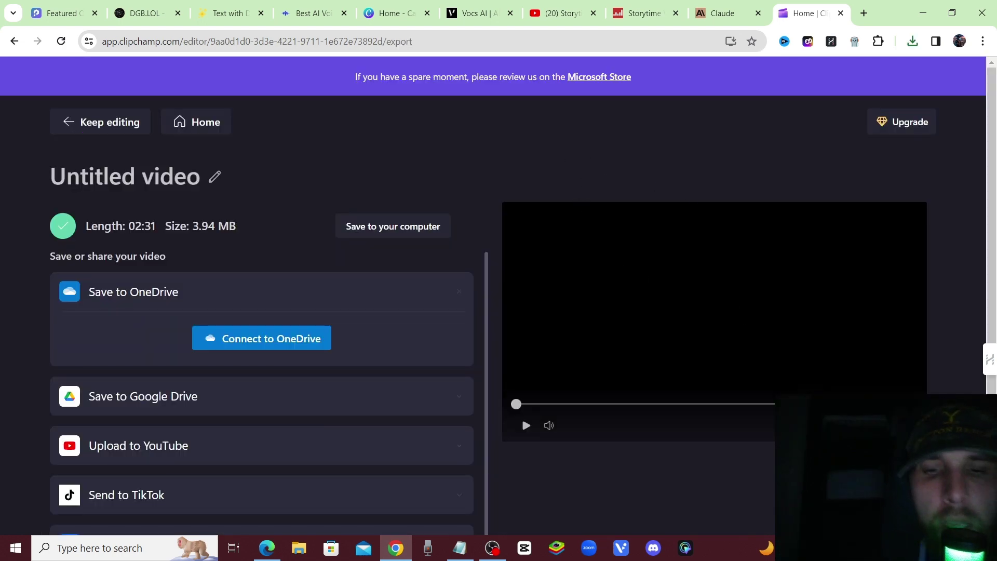
Switch to CapCut, create a new project and add the imported cover image Designer.png to the timeline.
left_click(523, 549)
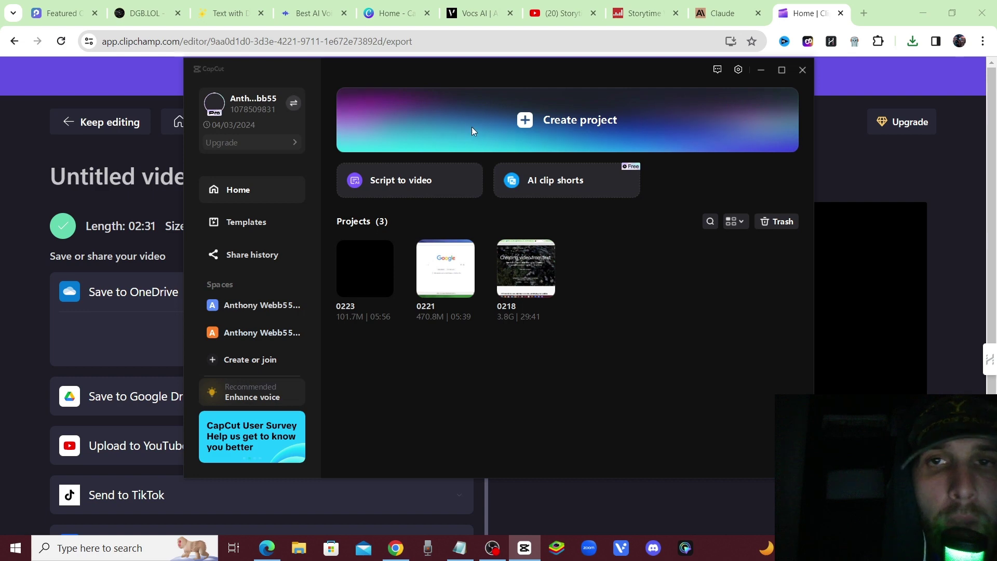
left_click(538, 118)
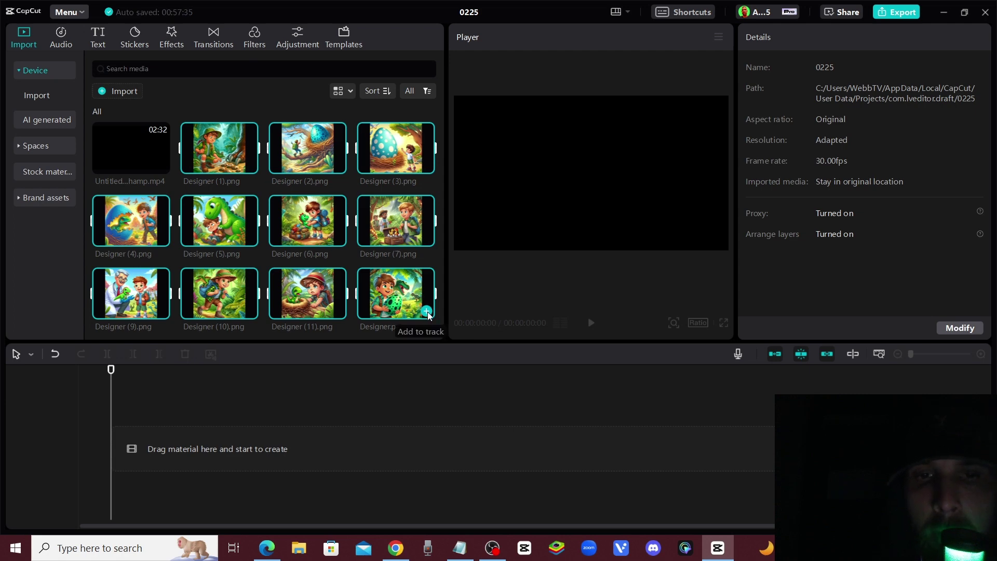
left_click(426, 313)
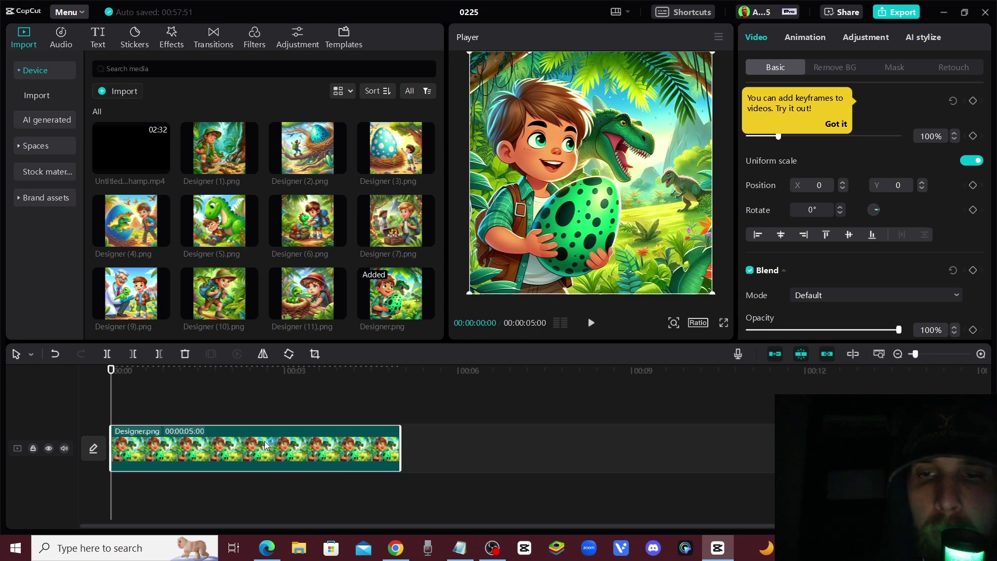
Set the project's aspect ratio to 16:9 and move the cover image to the frame's right edge, at about X 838.
left_click(701, 323)
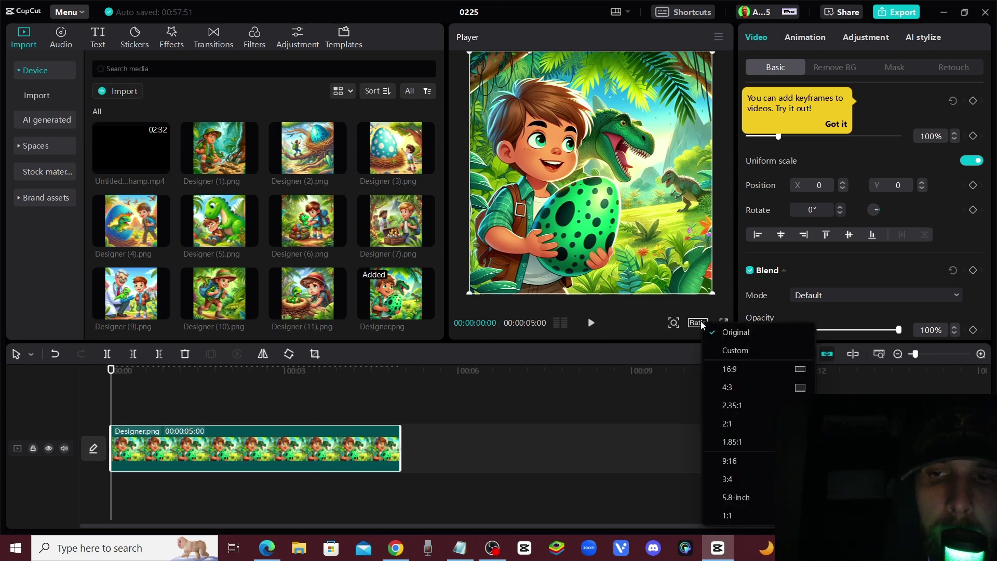
left_click(752, 369)
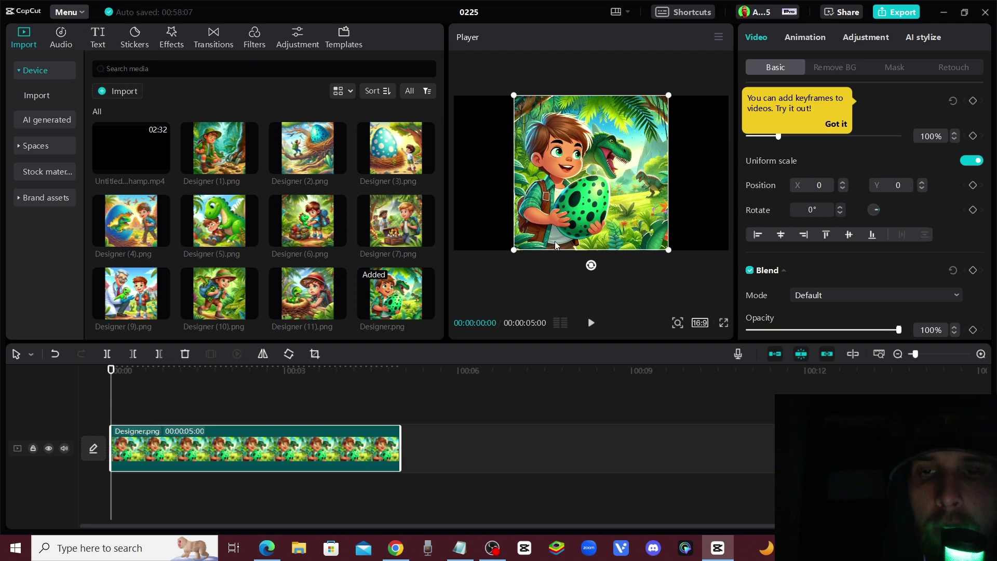
left_click_drag(557, 212, 617, 215)
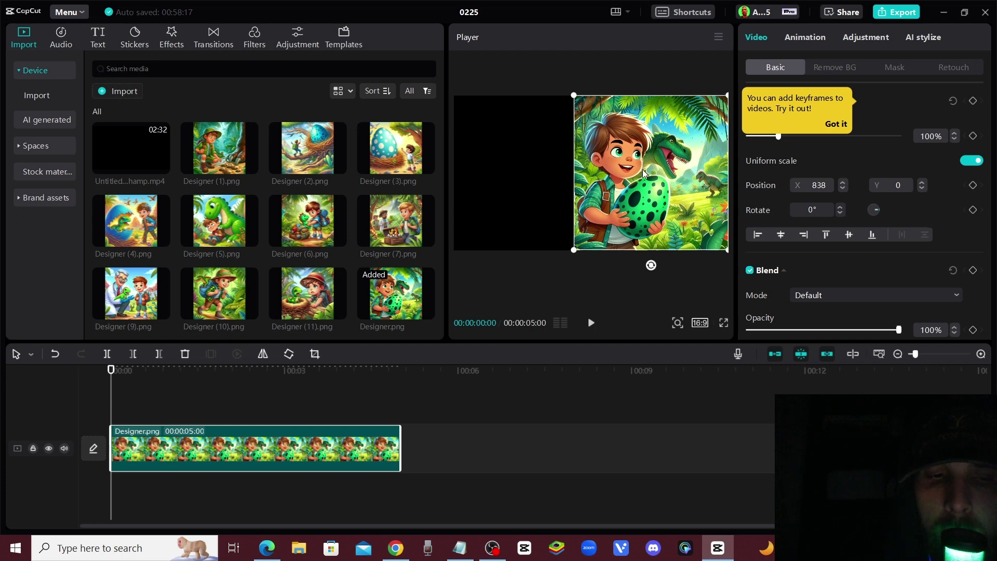
Duplicate the cover clip onto a track directly above the original and shift the copy into the frame's empty left side, at about X -1330.
right_click(253, 450)
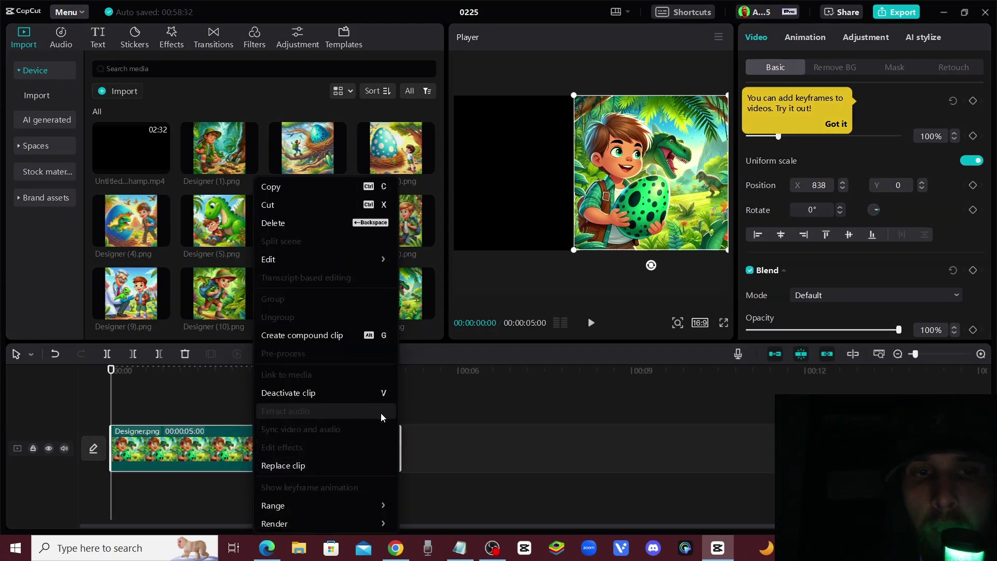
left_click(278, 186)
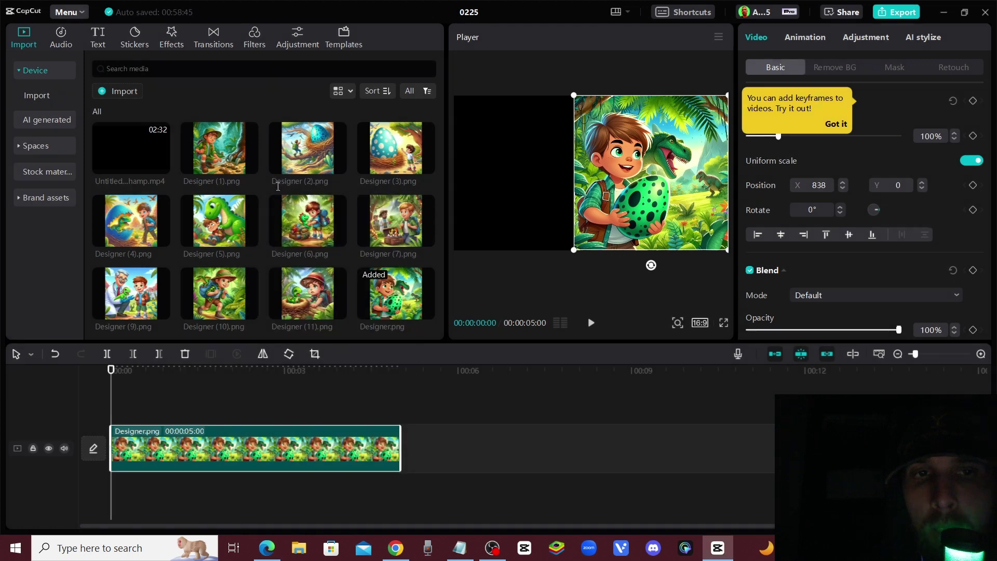
right_click(421, 443)
left_click(465, 456)
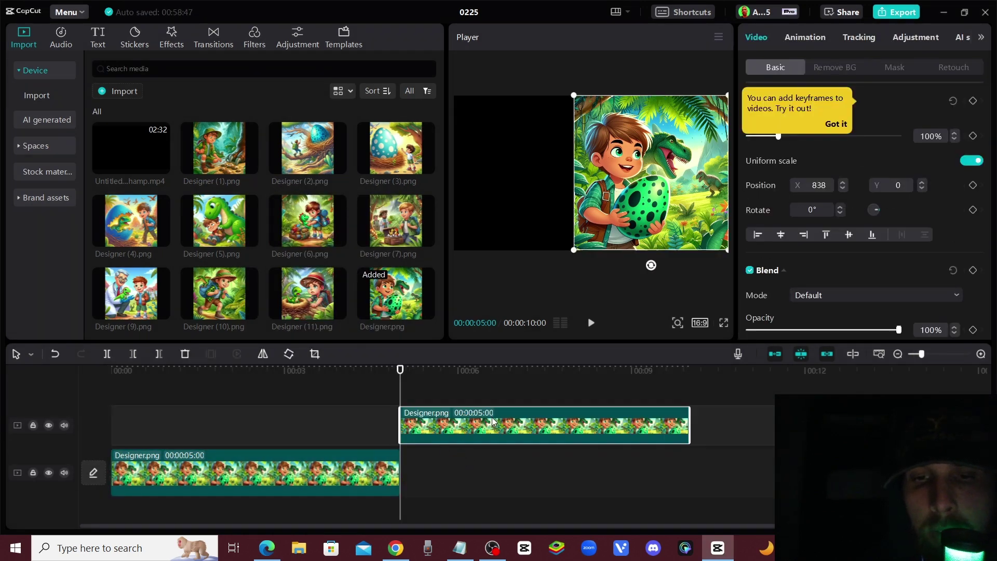
left_click_drag(493, 421, 217, 421)
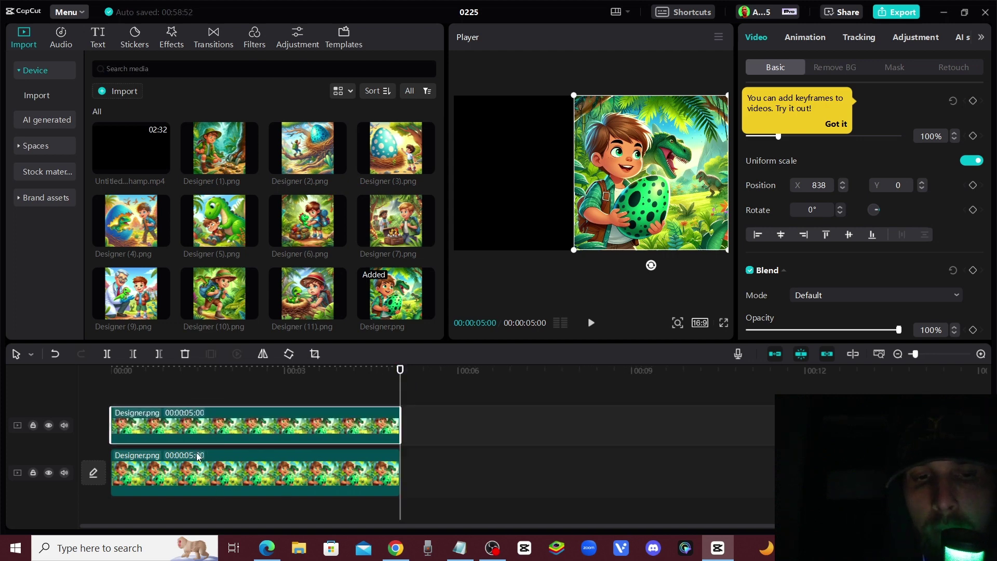
left_click_drag(399, 371, 60, 408)
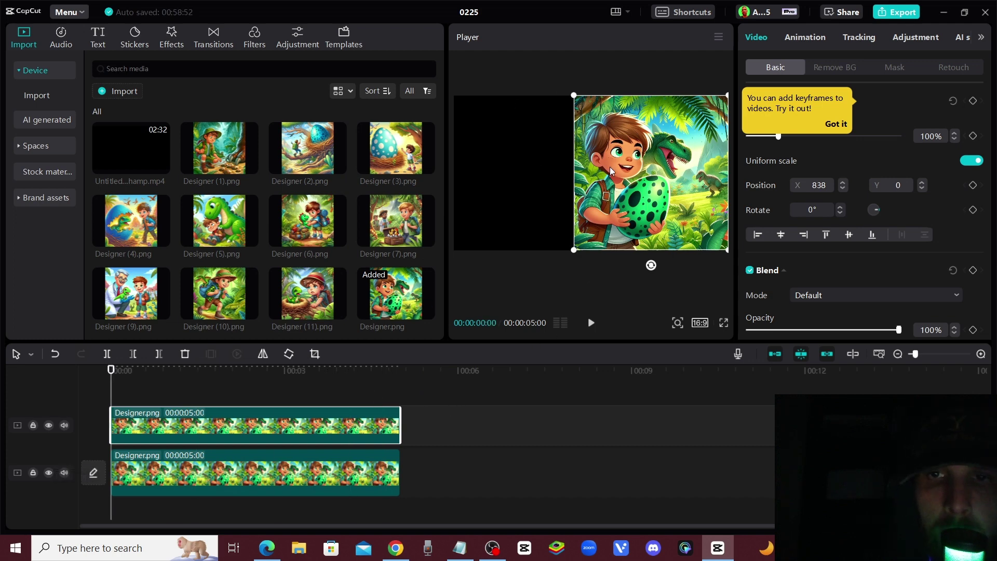
left_click_drag(663, 159, 515, 164)
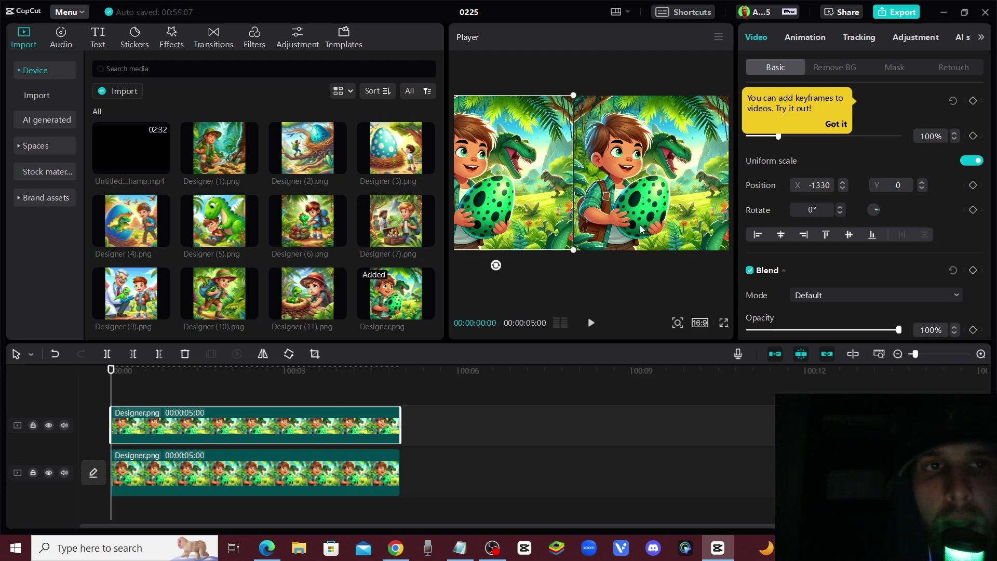
Find a Blur video effect, apply it to the upper cover clip and set its blur strength to 61.
left_click(174, 39)
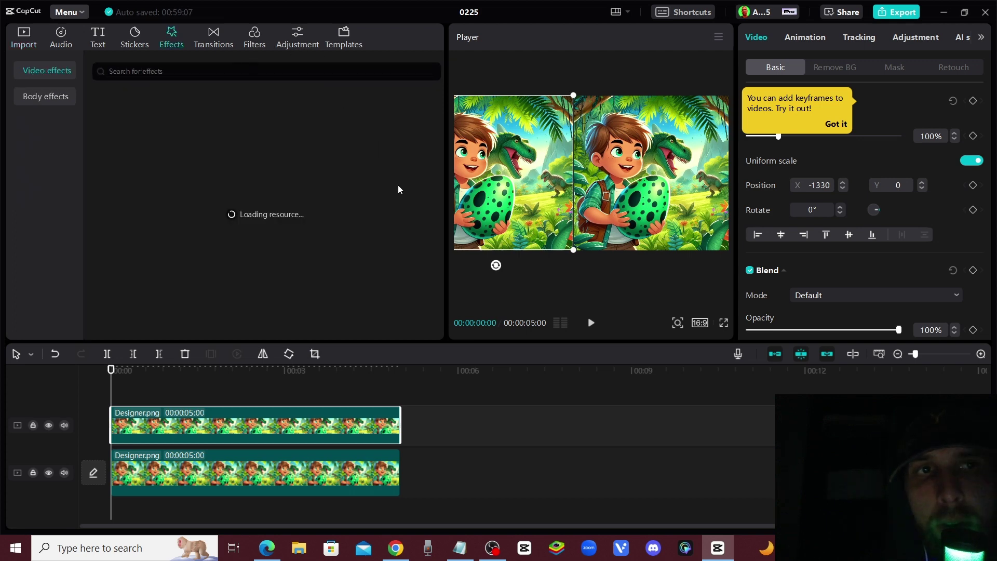
left_click(162, 71)
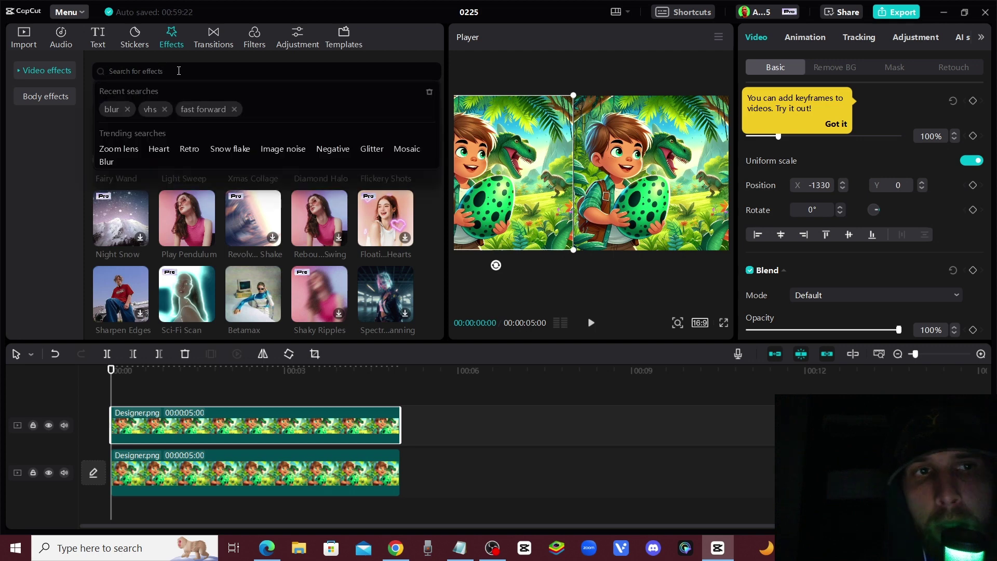
type("blur")
key("Return")
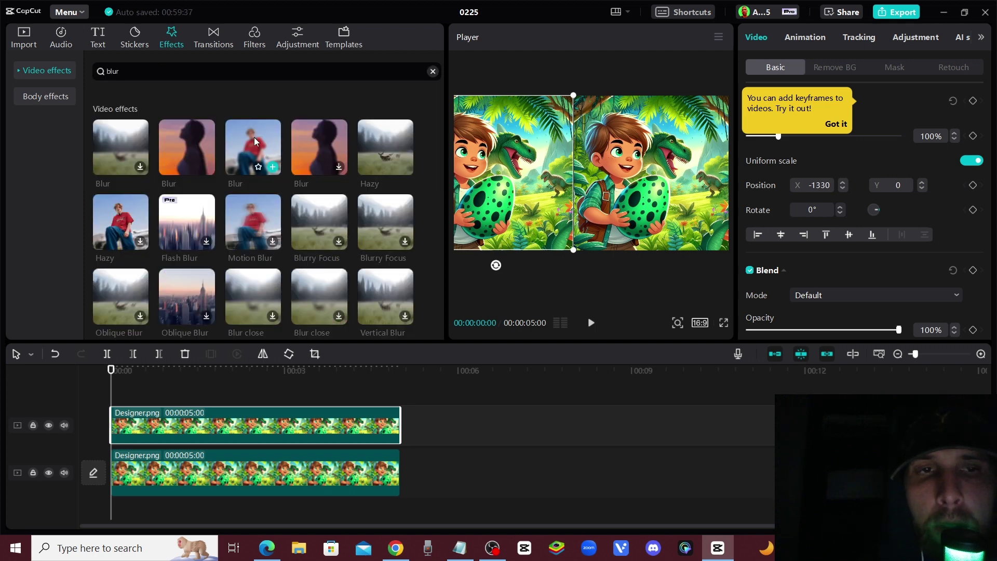
left_click_drag(254, 141, 134, 411)
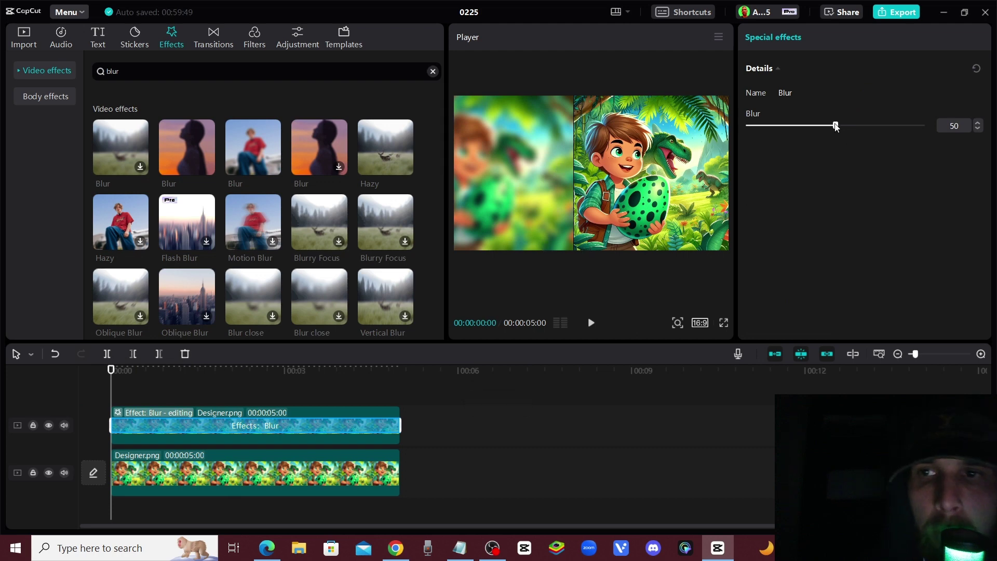
left_click_drag(837, 127, 852, 127)
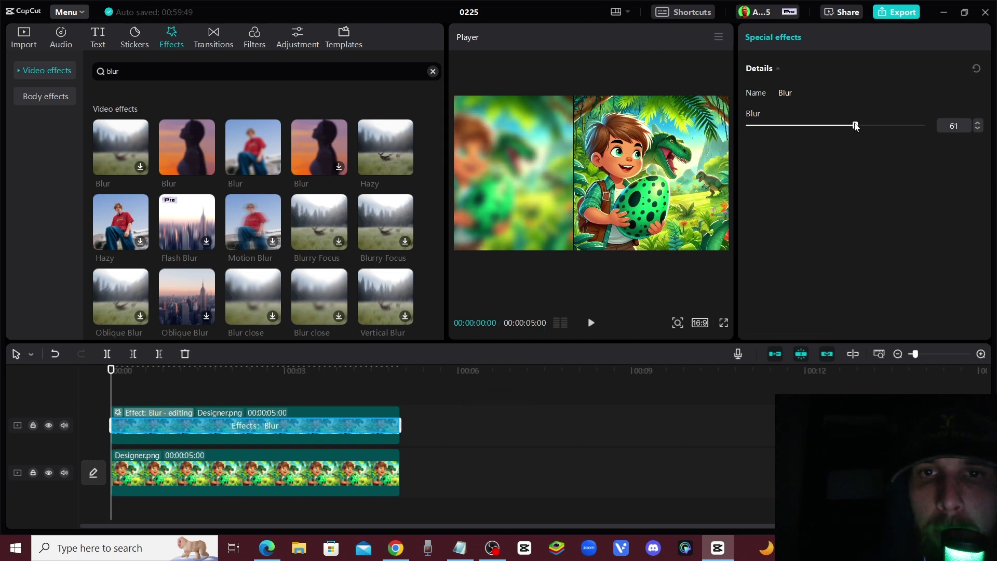
left_click(537, 296)
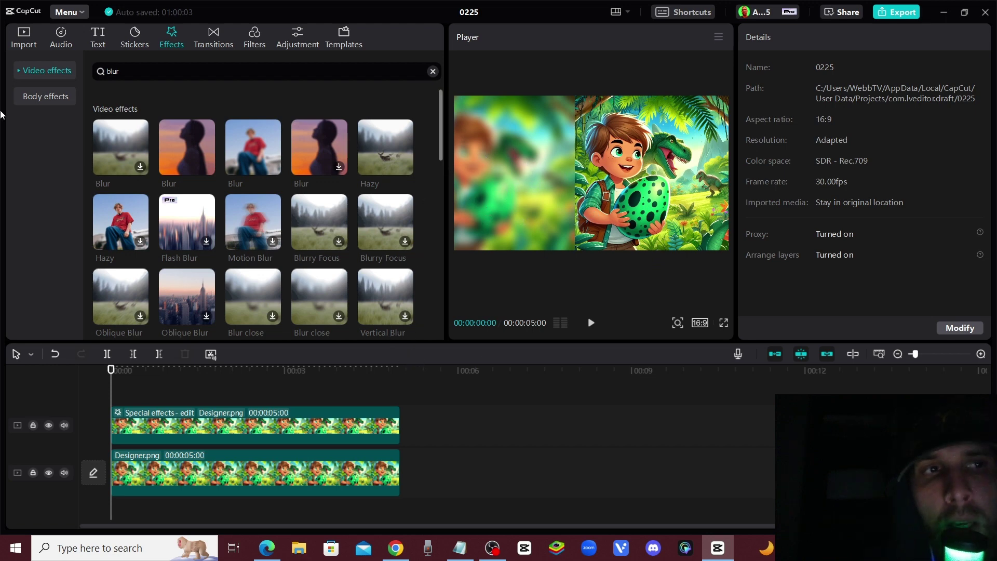
Add a default text at the start of the timeline and place it over the upper part of the blurred cover area.
left_click(98, 41)
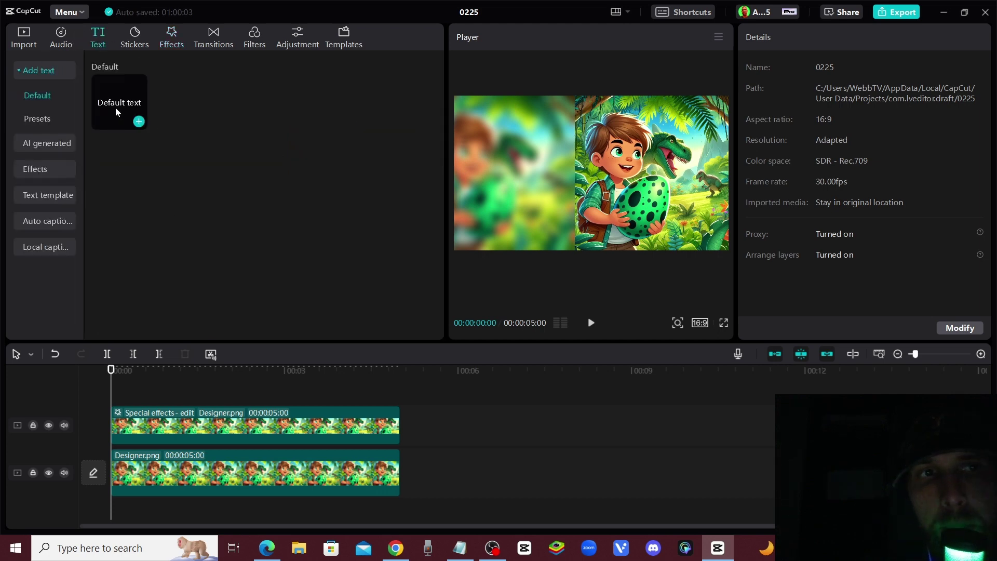
left_click(139, 123)
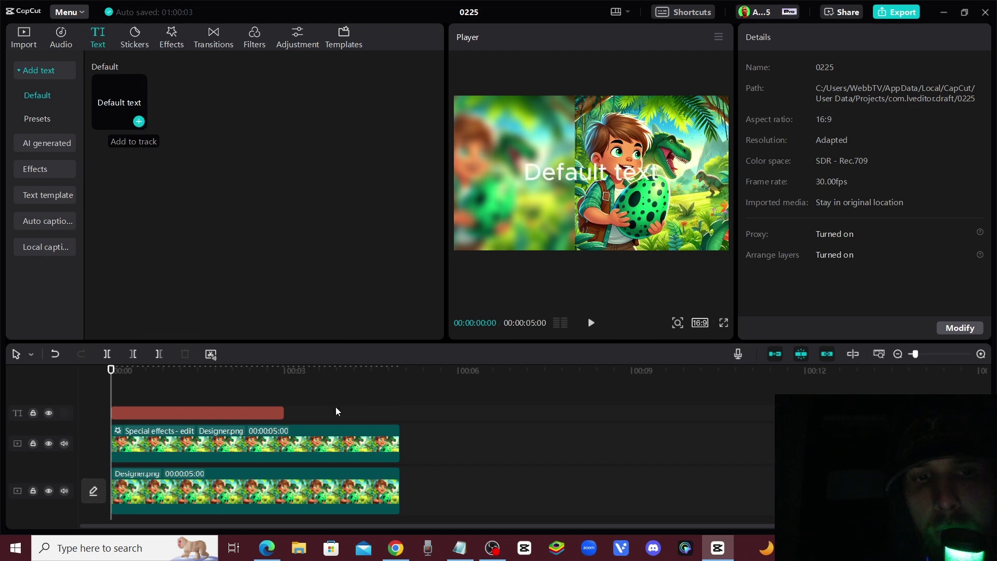
left_click_drag(650, 177, 565, 131)
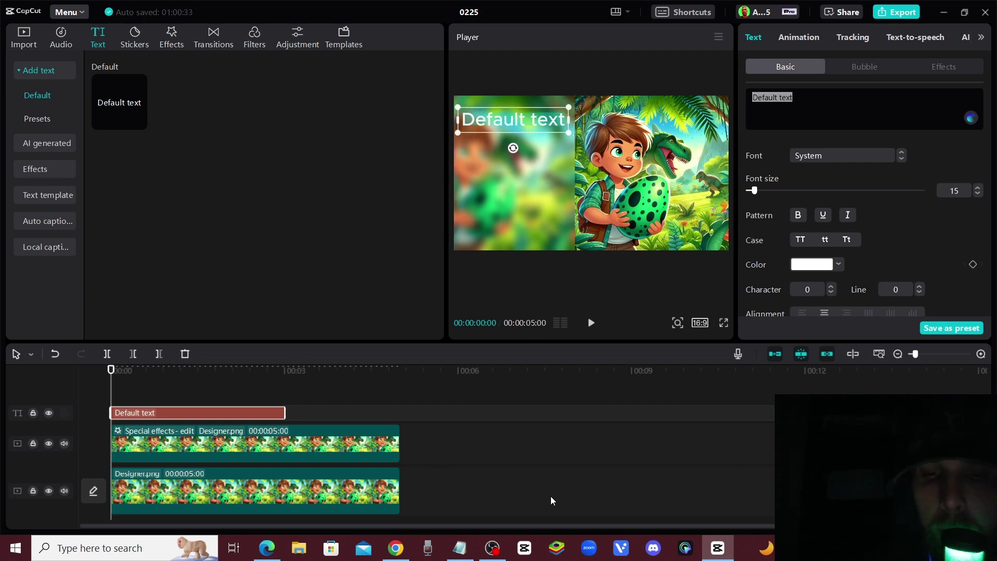
Replace the text with the copied title "Dino Discovery in the Jungle", broken into four lines and positioned within the blurred area.
left_click(396, 548)
left_click_drag(342, 279, 473, 281)
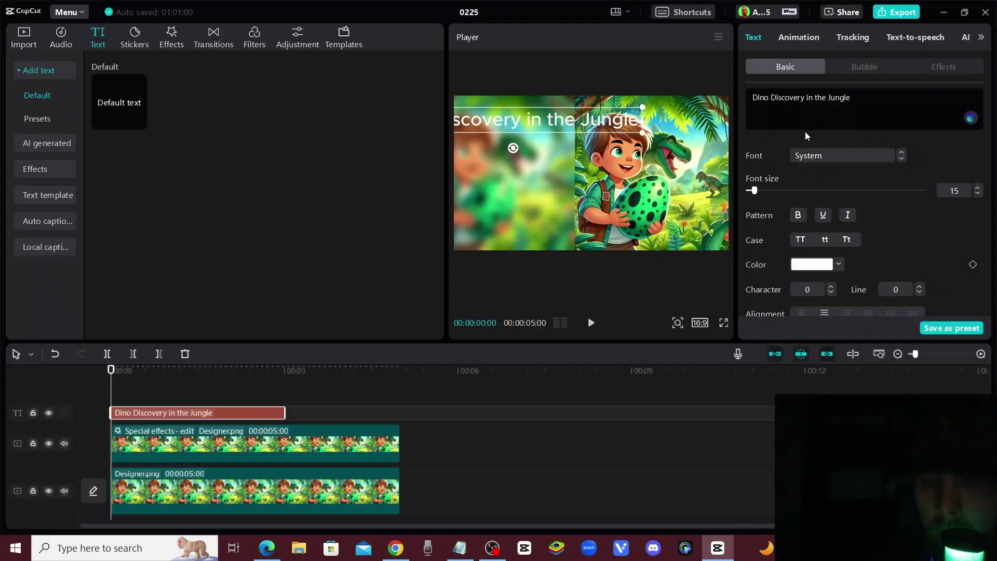
key("Return")
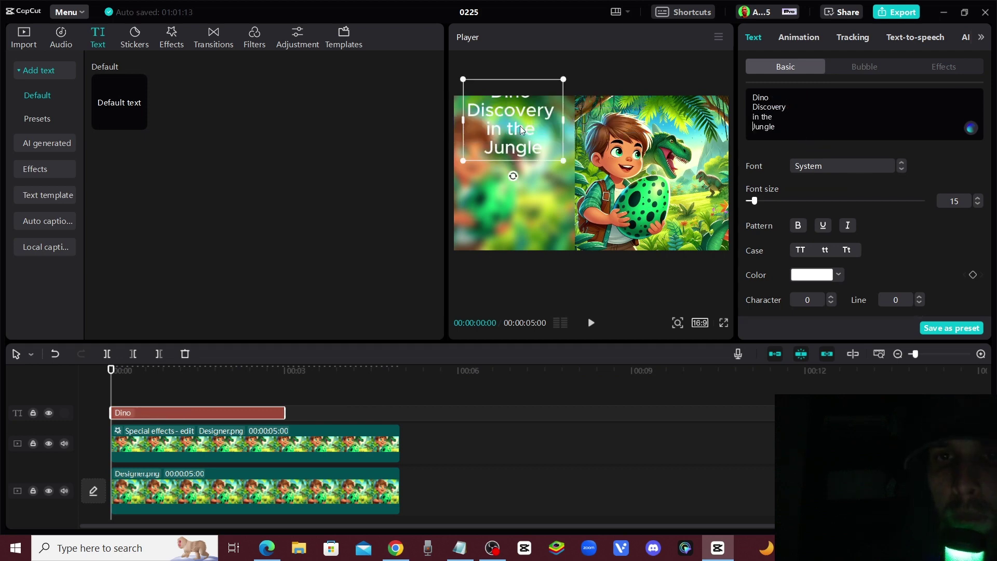
left_click_drag(521, 129, 523, 160)
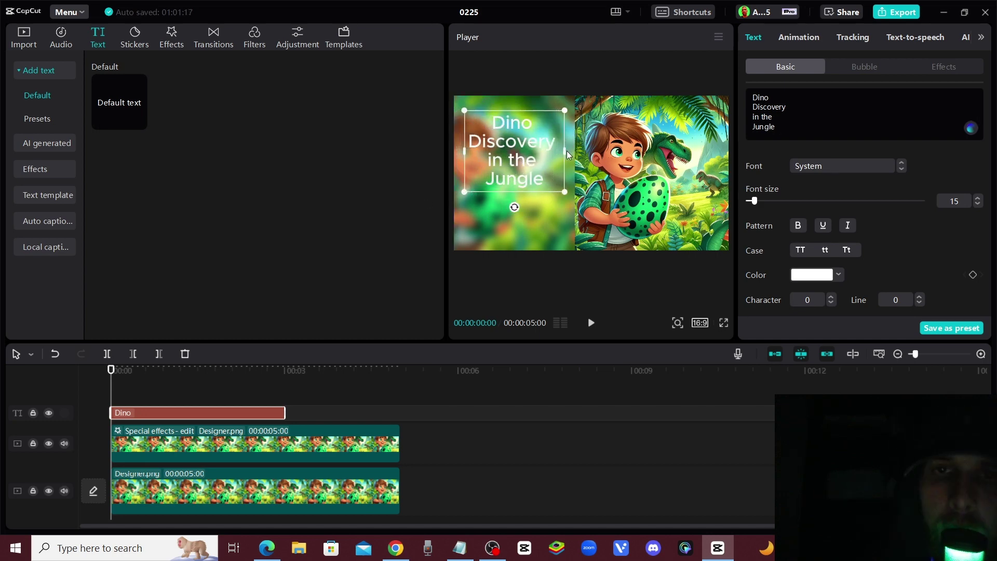
Style the title with the ZY Palette font and a white-to-yellow gradient text effect, enlarging it slightly within the blurred area.
left_click(843, 171)
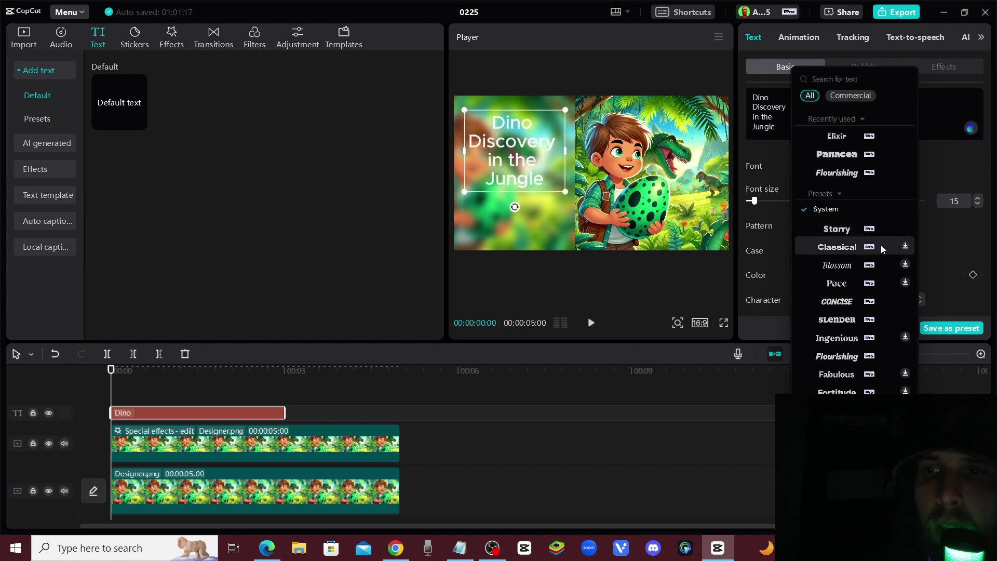
left_click(847, 247)
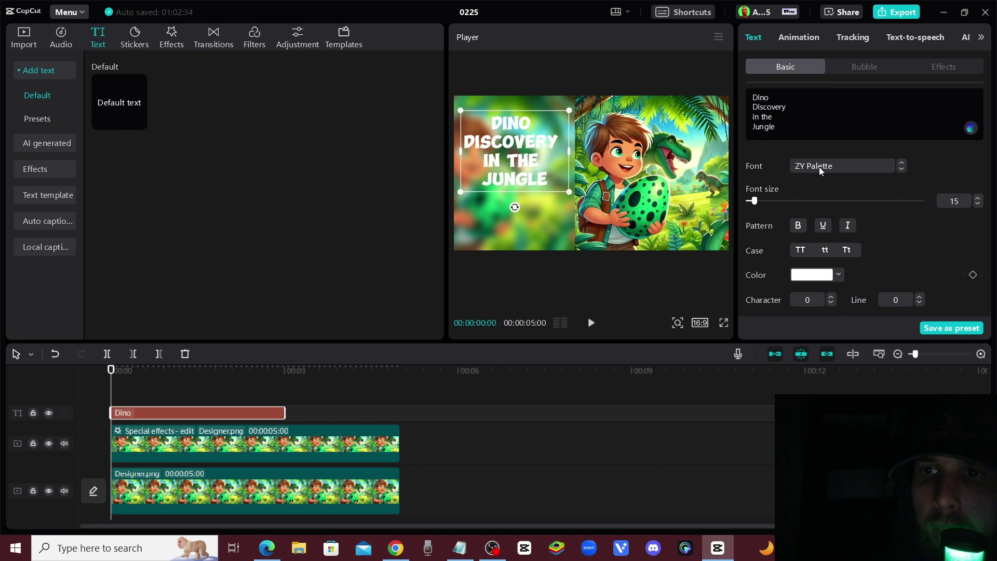
left_click(952, 67)
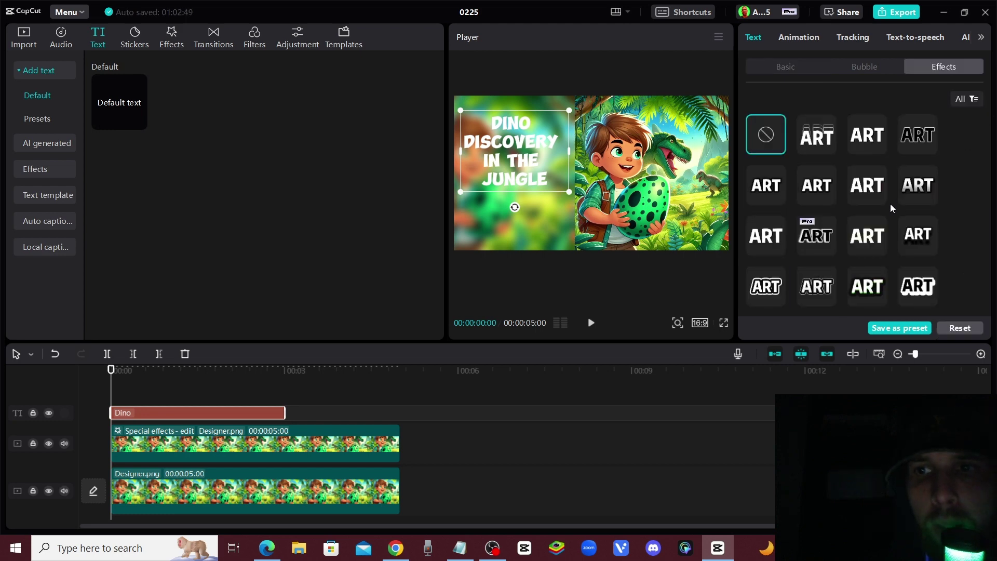
scroll(883, 205, "down", 1)
left_click(817, 180)
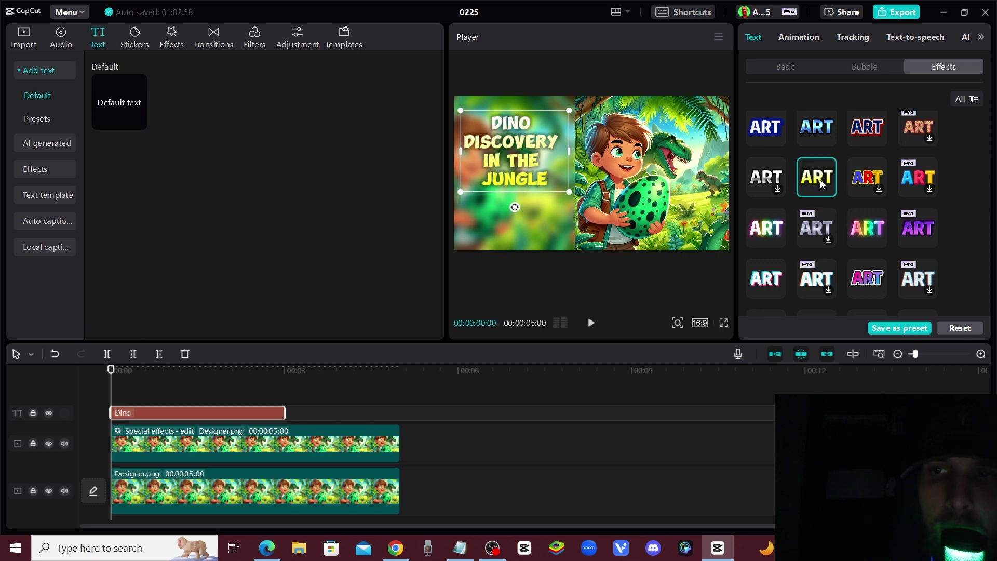
left_click(473, 212)
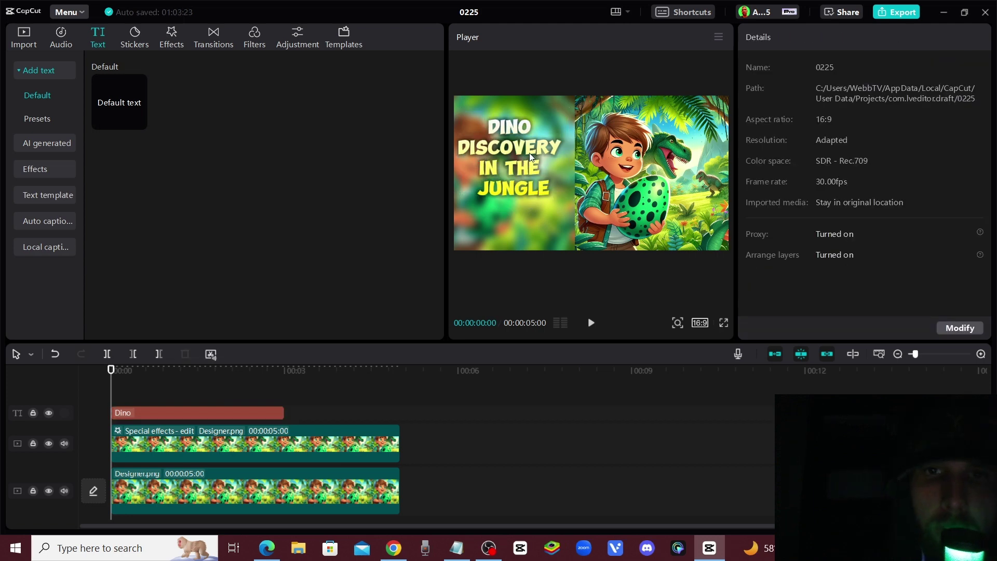
Add the Clipchamp narration video to the timeline, extract its audio and delete the black video clip.
left_click(24, 36)
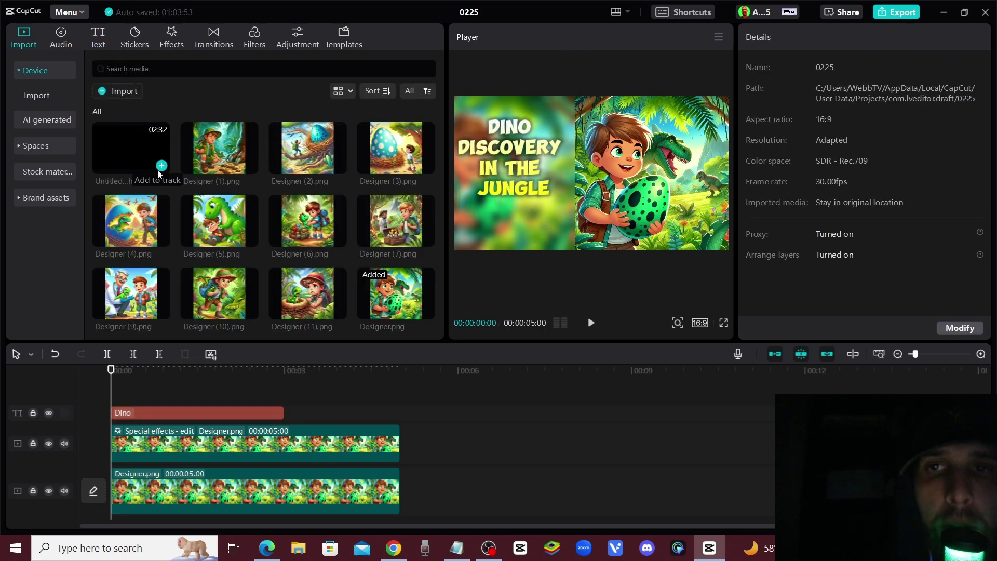
left_click(162, 165)
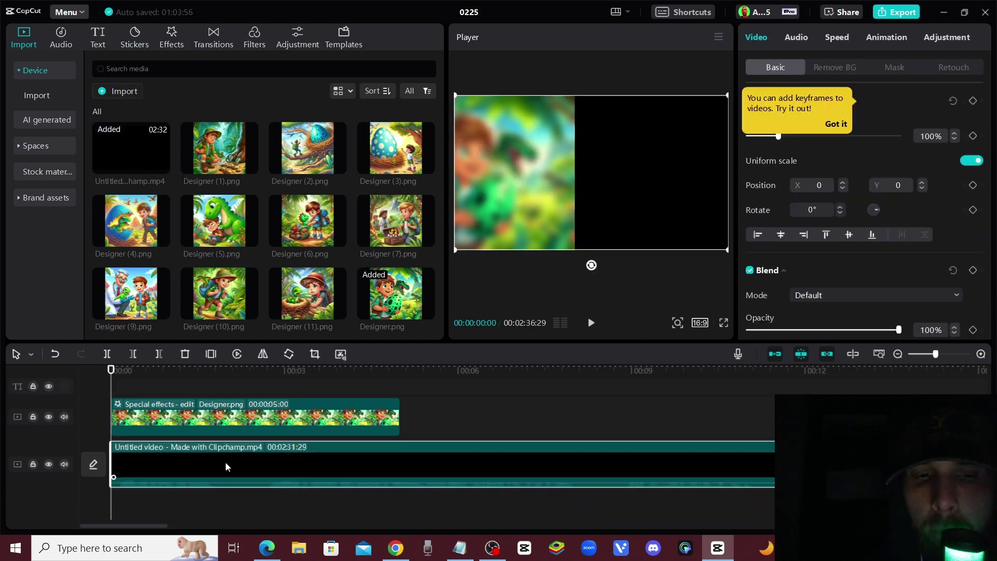
right_click(267, 469)
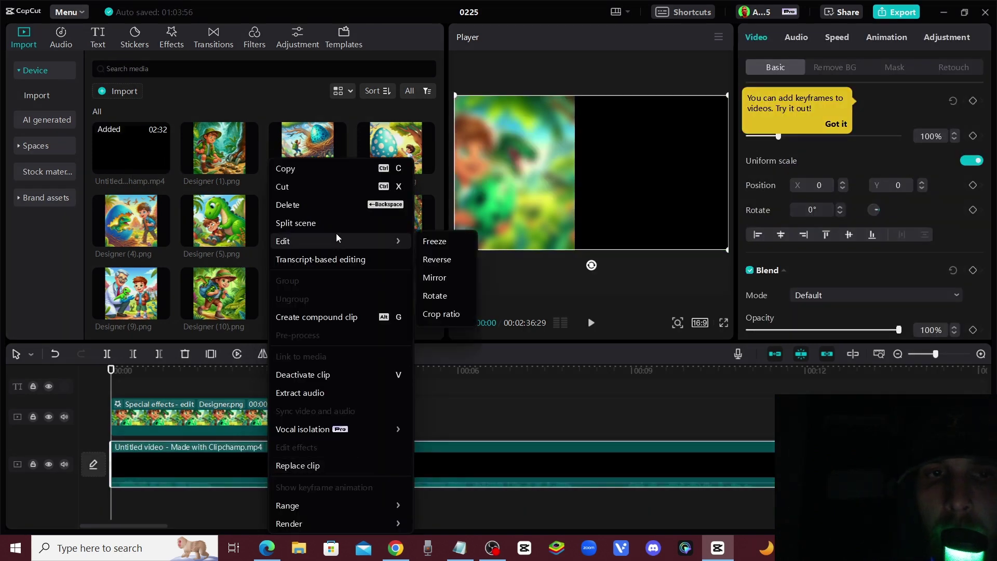
left_click(307, 393)
left_click(500, 416)
right_click(347, 458)
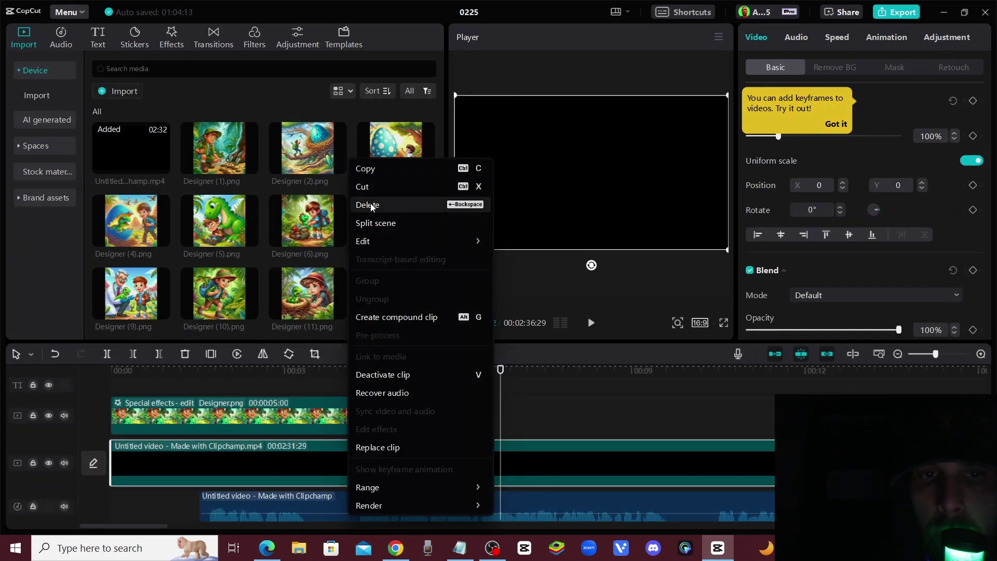
left_click(370, 204)
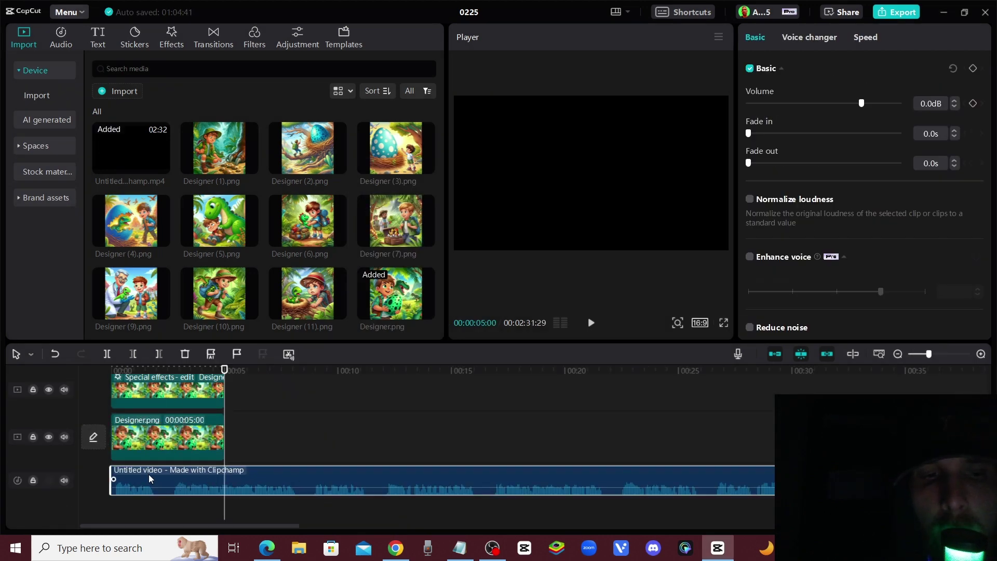
Play the narration from the start and trim both cover clips and the title text to about 2.5 seconds.
left_click(80, 367)
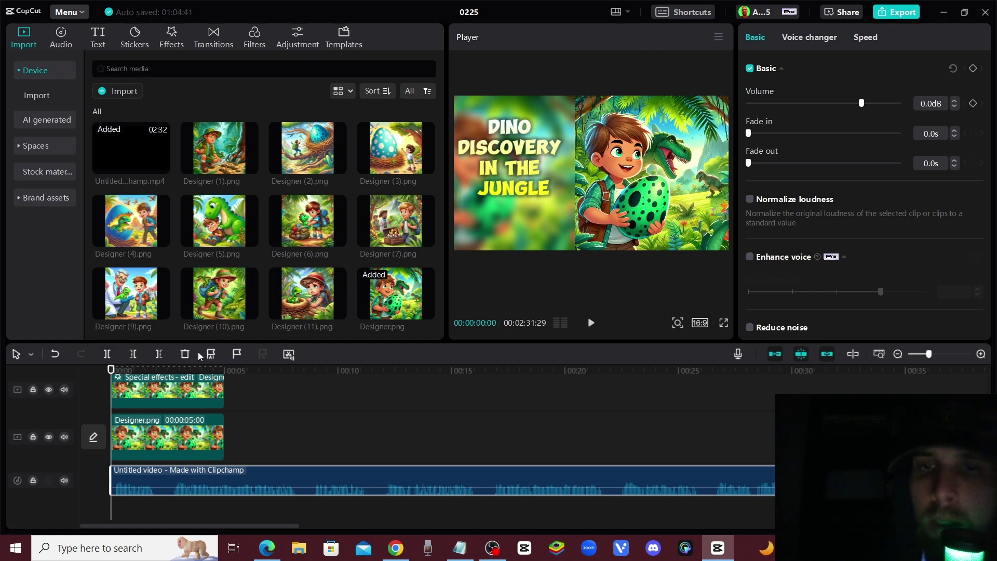
left_click(592, 323)
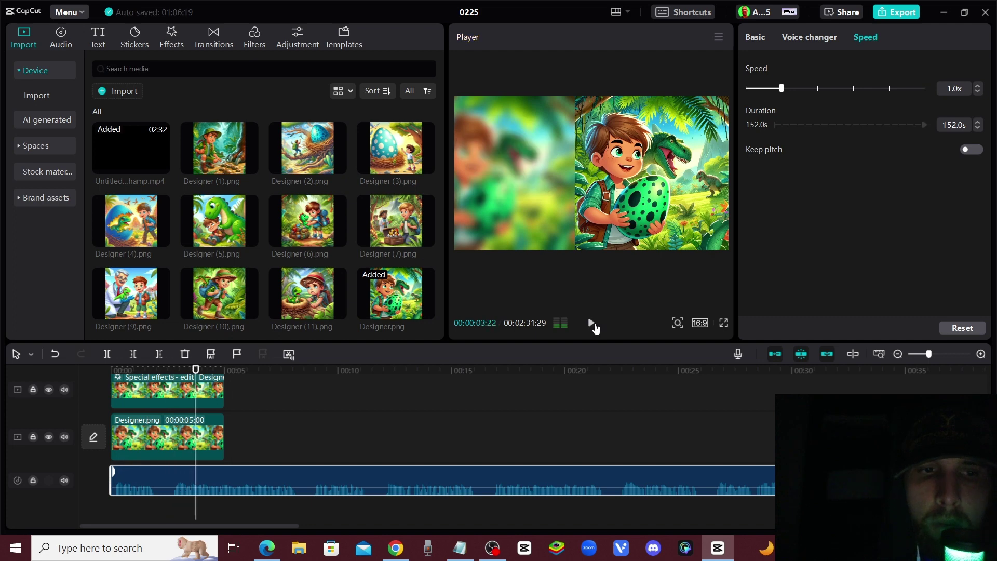
key("ctrl+z")
key("ctrl+z")
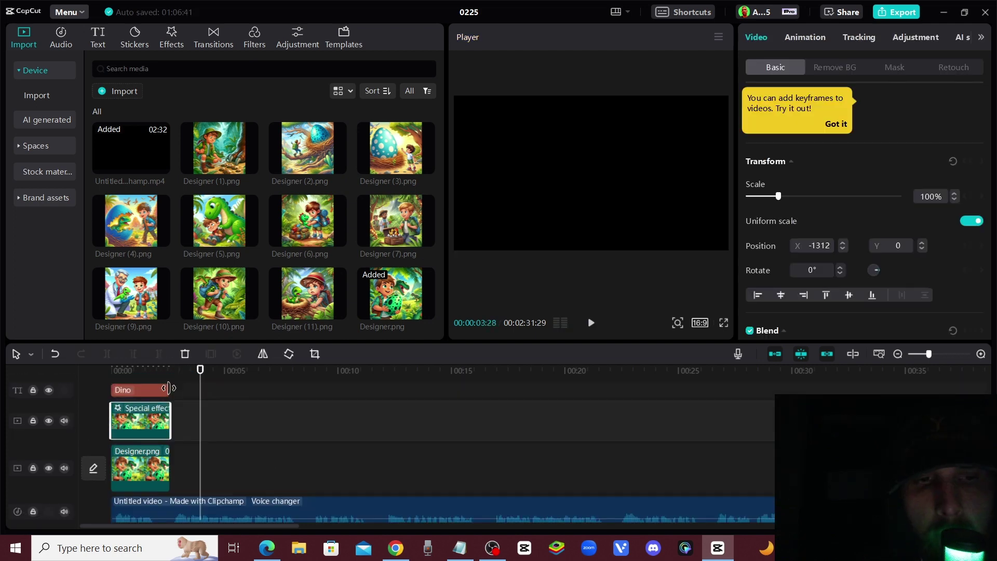
left_click(169, 388)
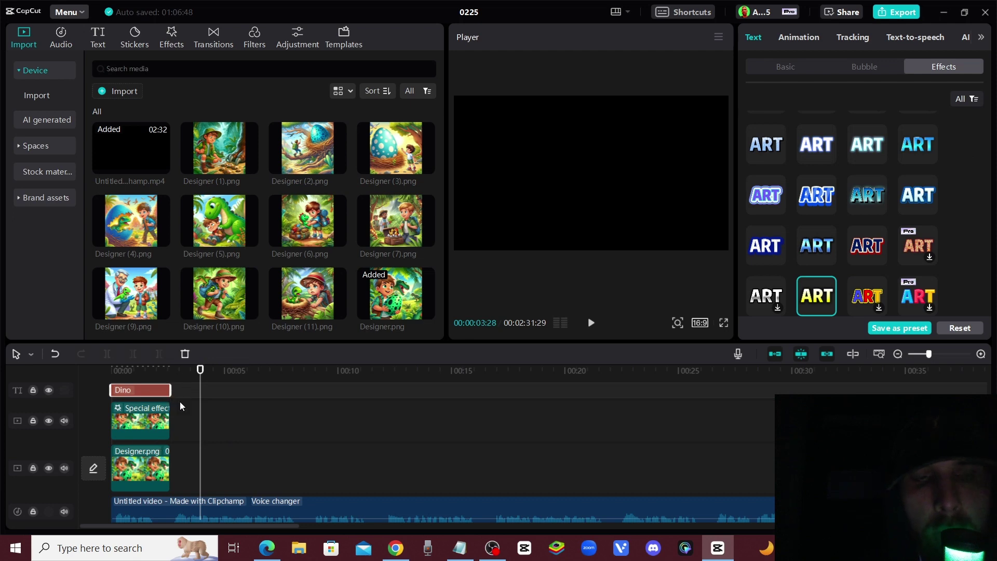
Replay the opening narration and shorten the cover clips and title text further to about 2 seconds.
scroll(218, 460, "down", 2)
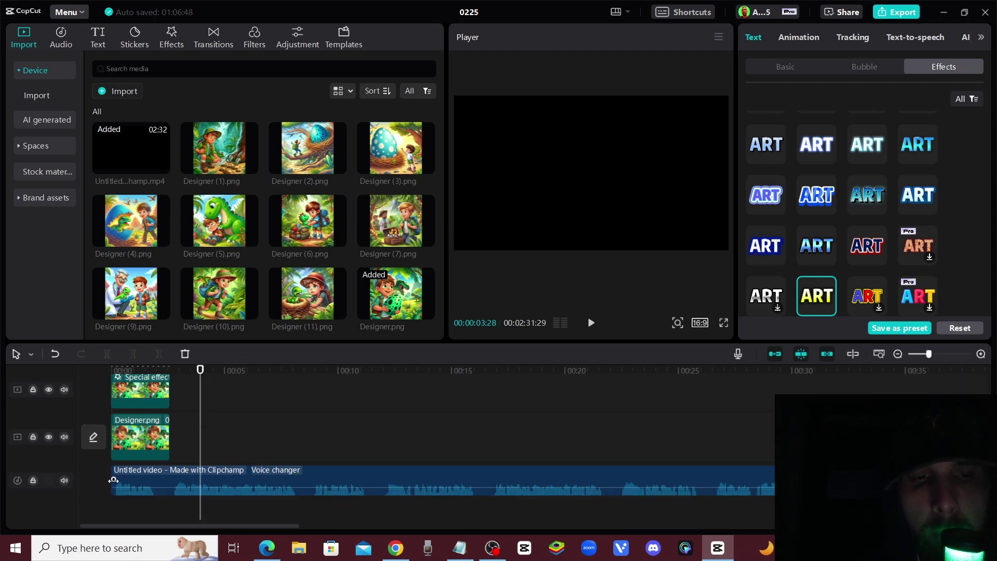
left_click(196, 368)
left_click(110, 369)
scroll(218, 419, "up", 2)
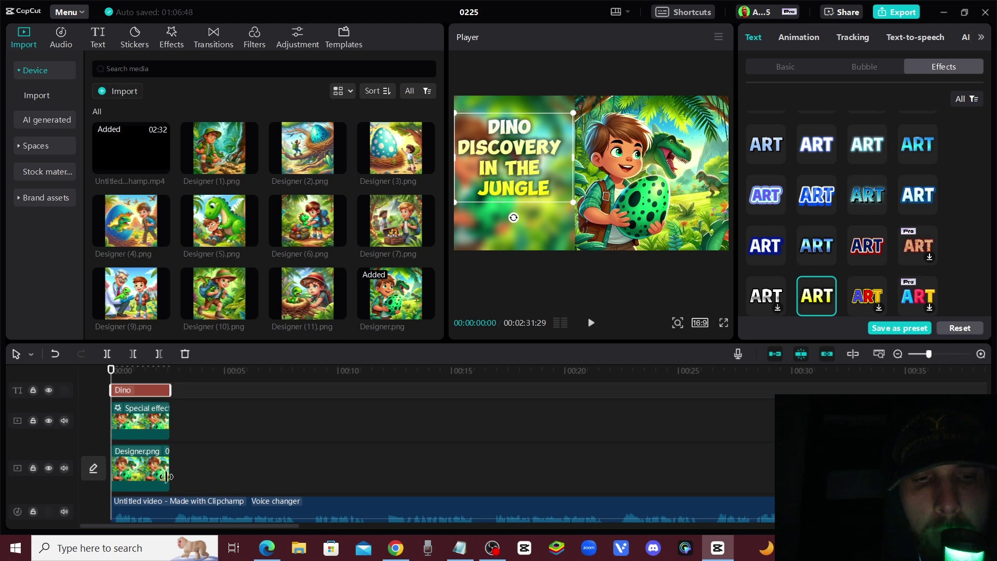
scroll(219, 434, "down", 2)
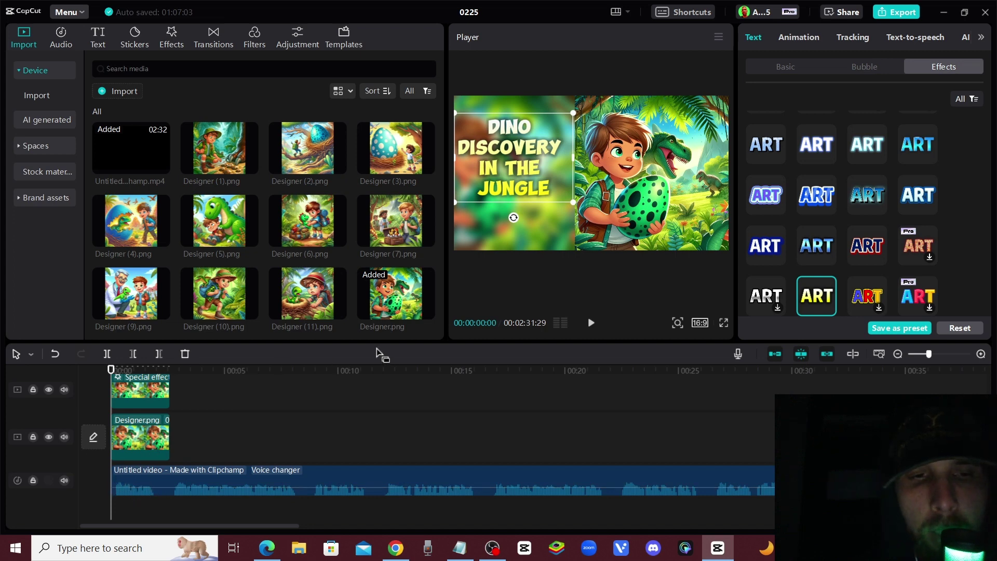
key("space")
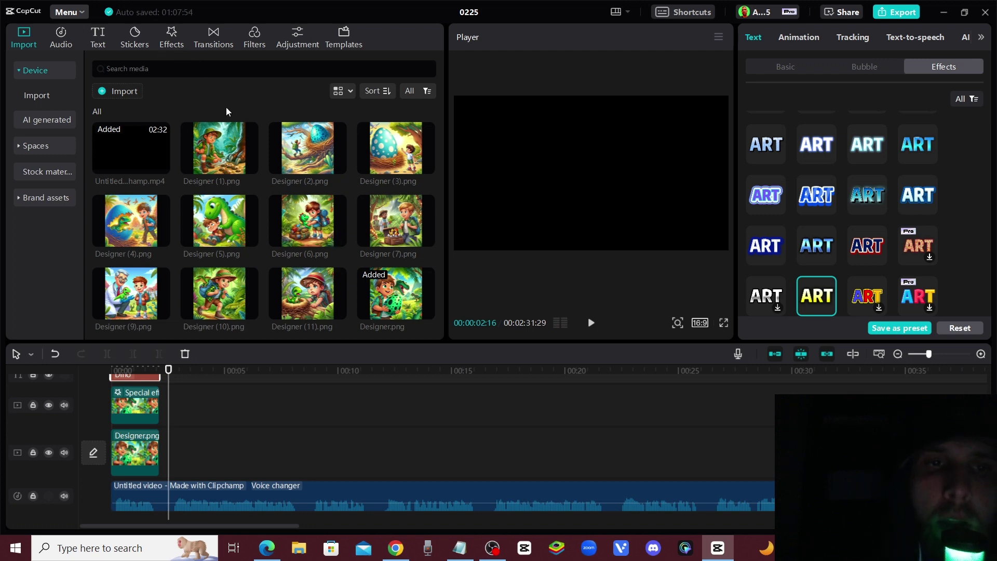
Add Designer (1).png after the cover with a copy on the upper track, extending both to about 11.5 seconds on the timeline.
mouse_move(225, 139)
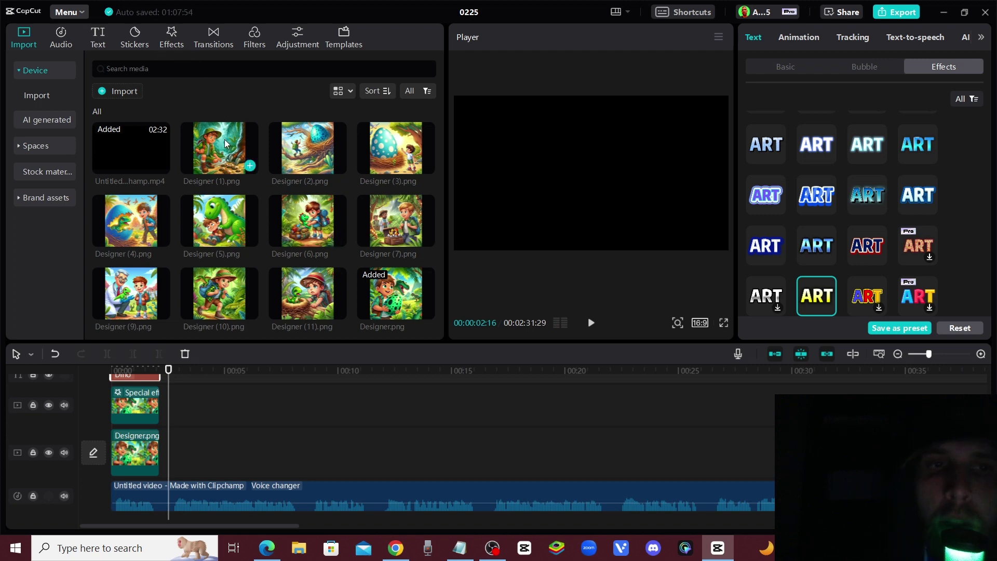
left_click(250, 166)
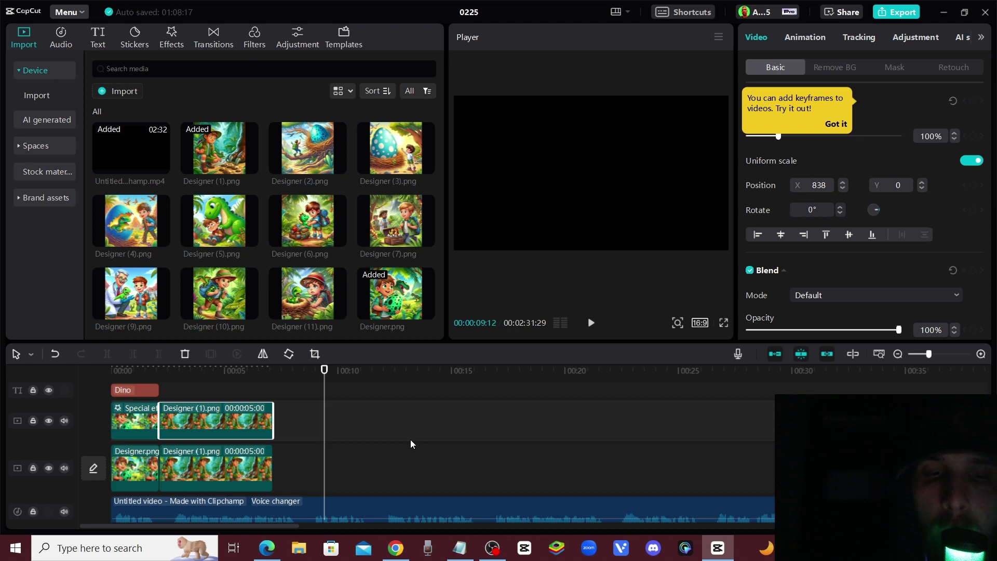
scroll(407, 442, "down", 1)
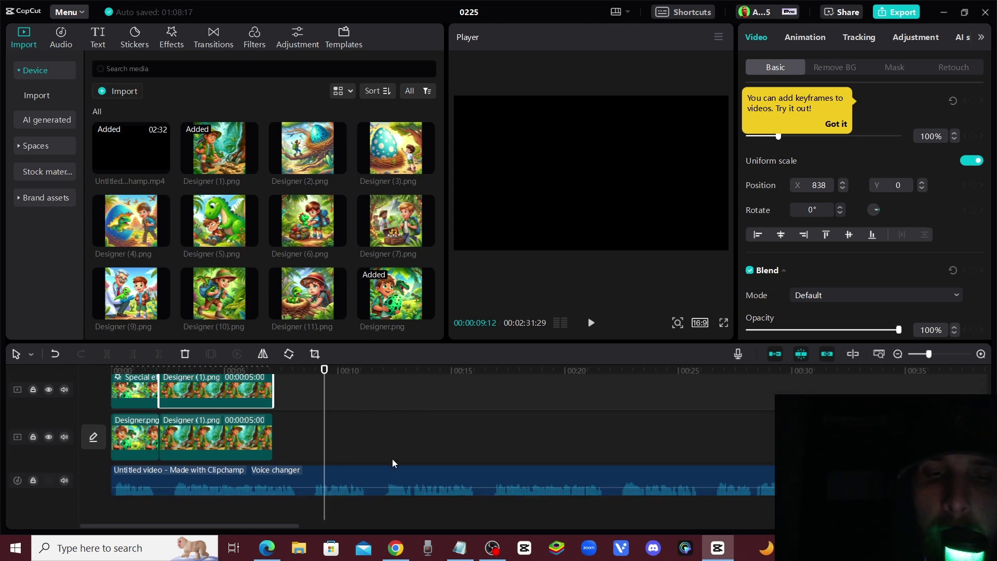
left_click_drag(269, 436, 302, 437)
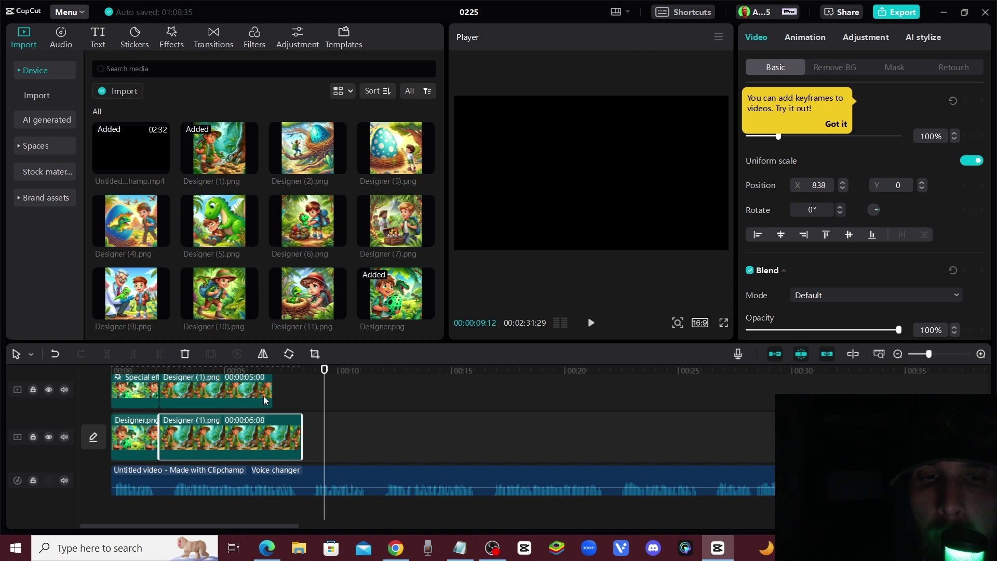
left_click_drag(270, 389, 301, 390)
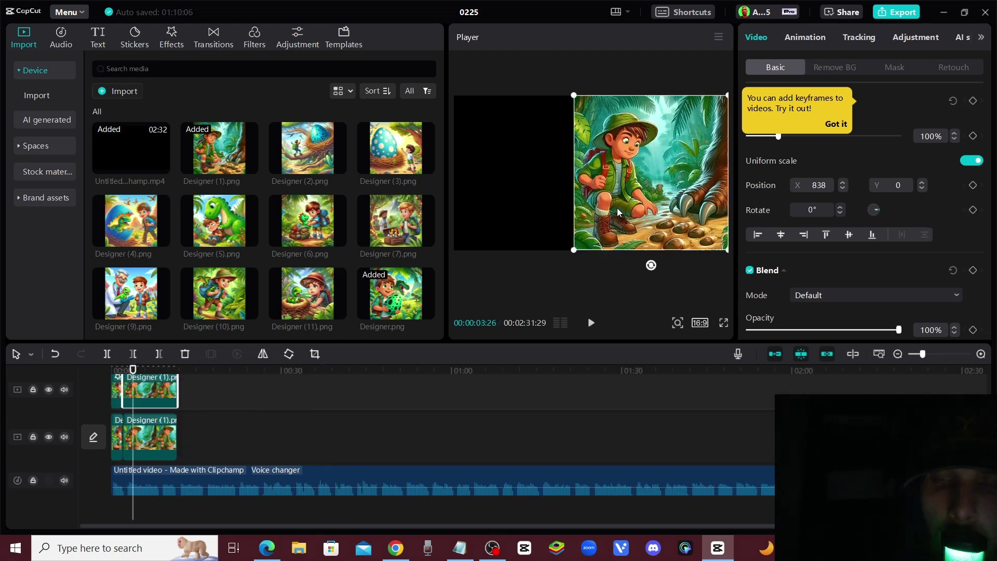
Shift the upper Designer (1).png copy into the frame's empty left side at X -1312 and apply the Blur video effect to it.
left_click_drag(586, 209, 511, 167)
left_click(172, 37)
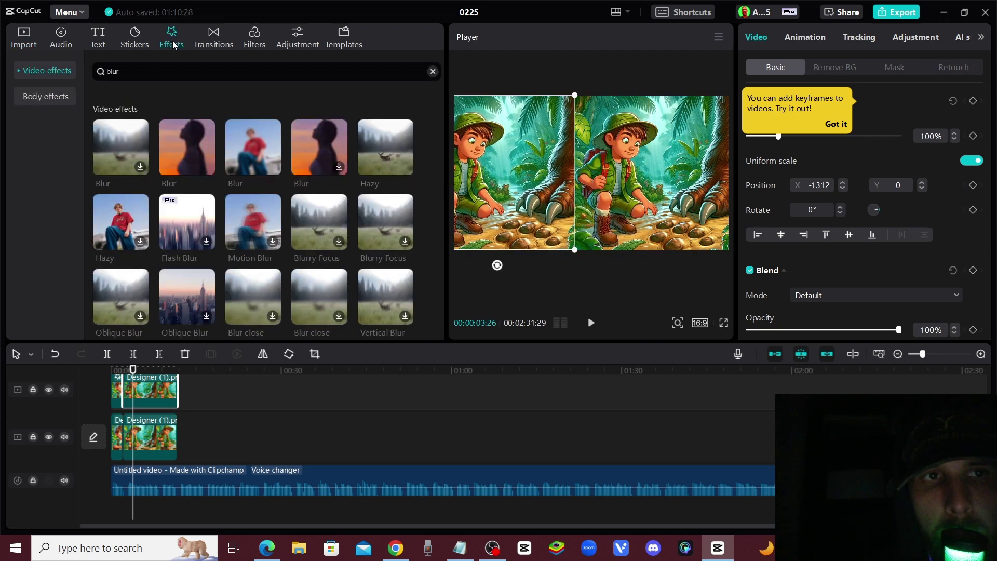
left_click_drag(232, 181, 317, 404)
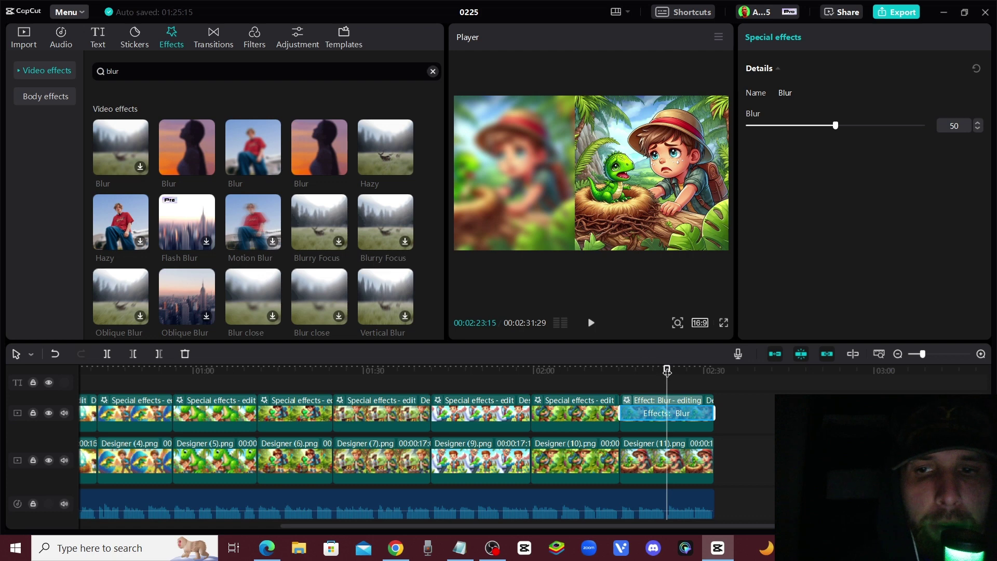
Review the assembled pages along the timeline and return the playhead to the start.
left_click_drag(667, 371, 521, 384)
key("Home")
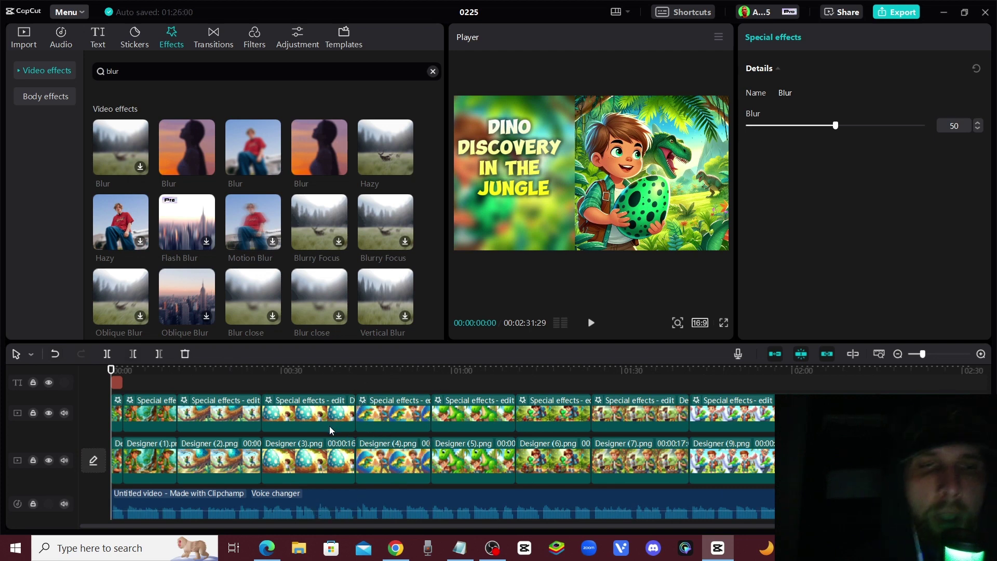
left_click_drag(111, 370, 158, 370)
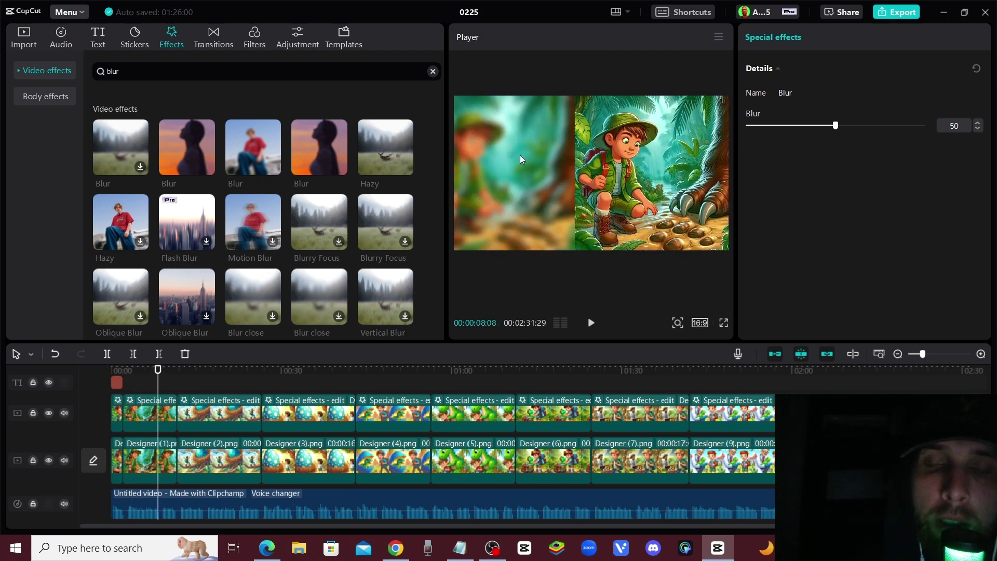
left_click(153, 375)
left_click_drag(153, 375, 58, 353)
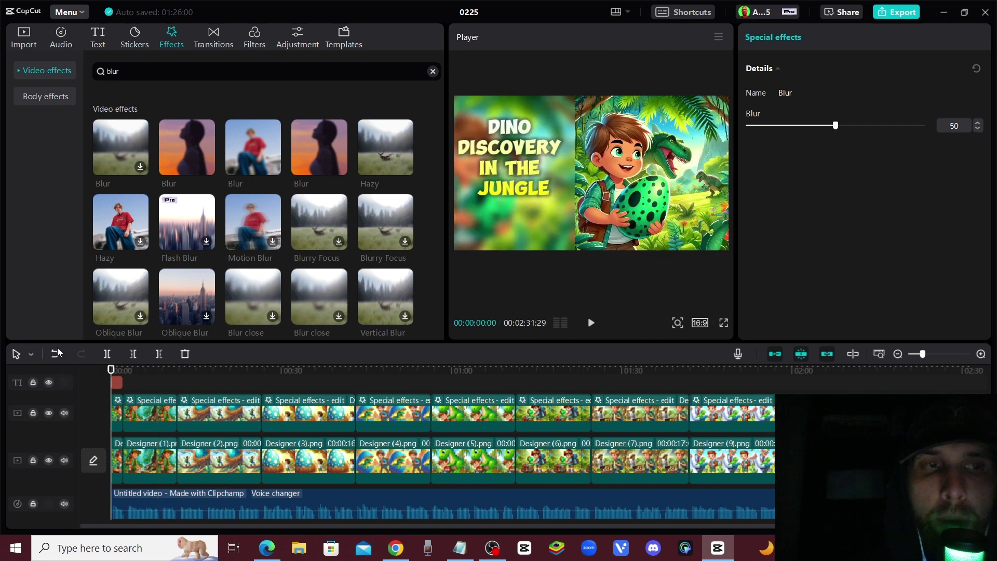
Generate English auto captions for the whole narration and play the opening to check them.
left_click(98, 41)
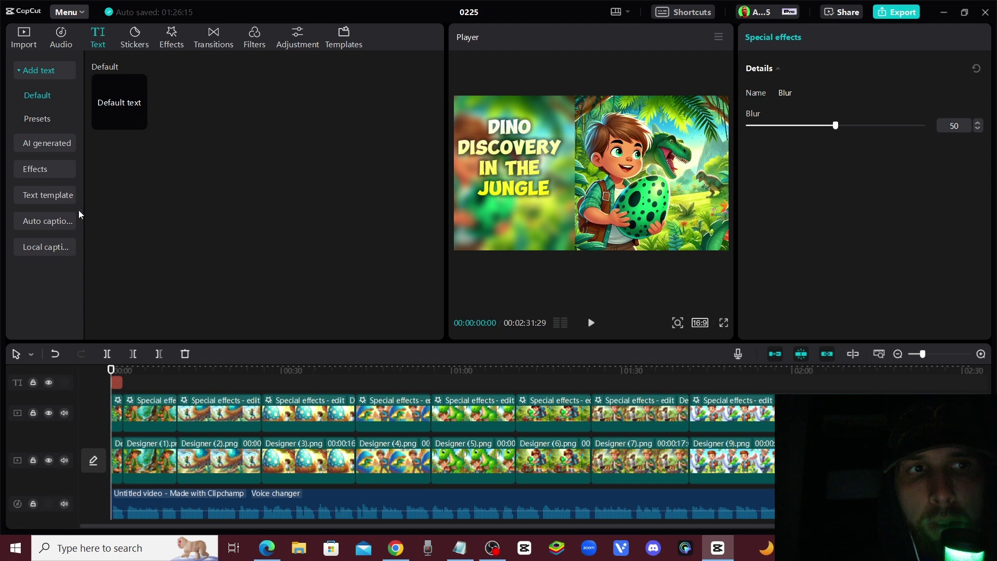
left_click(46, 222)
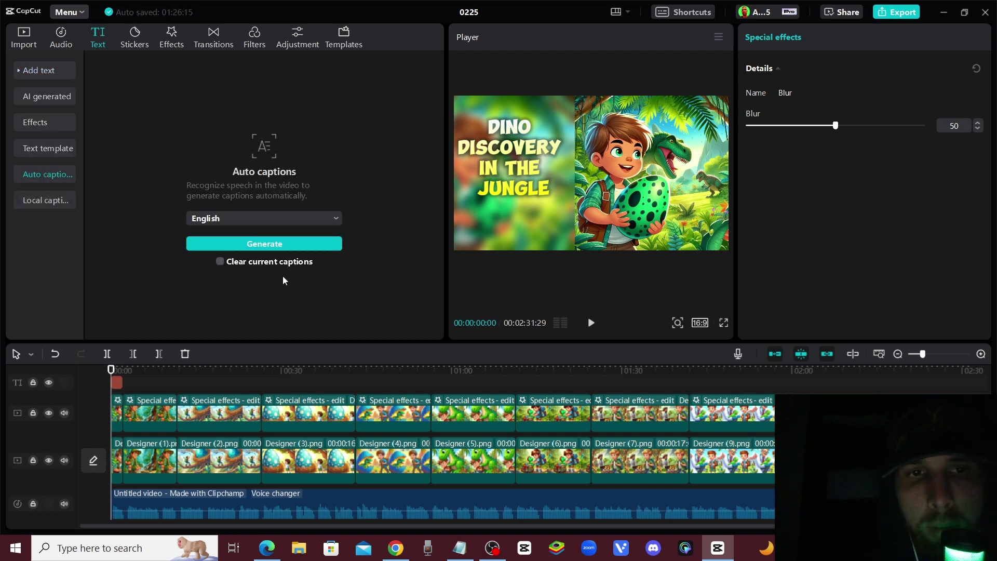
left_click(289, 244)
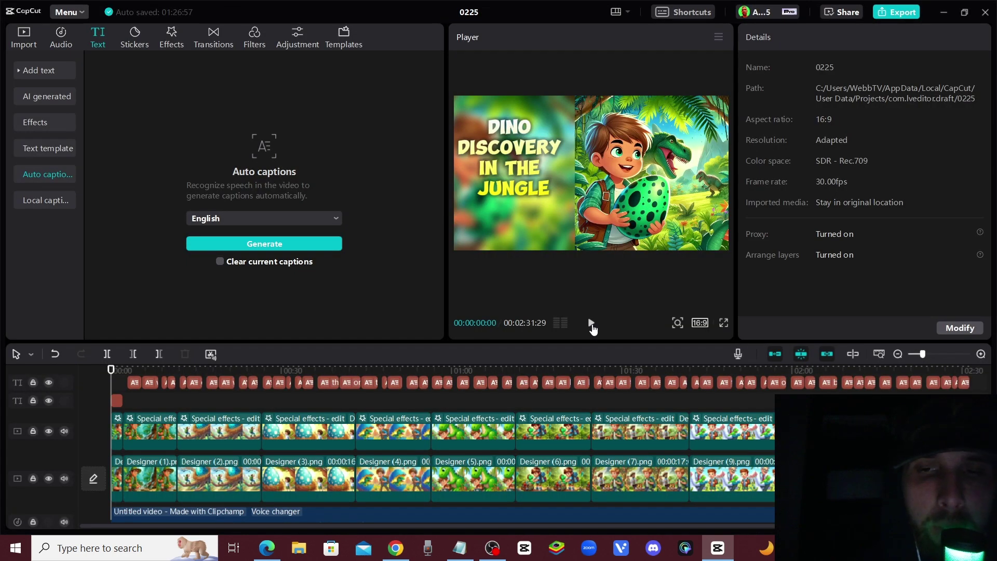
left_click(591, 323)
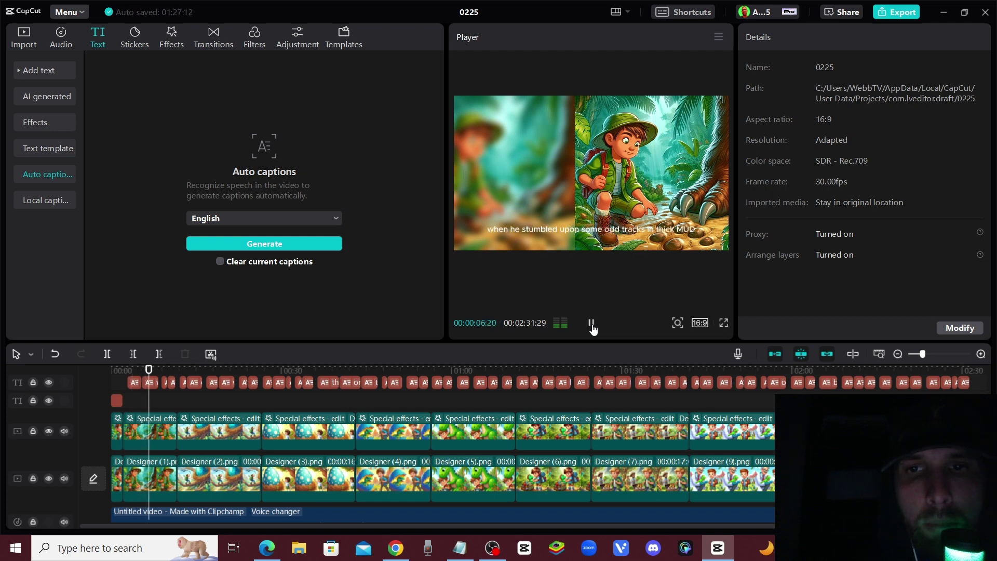
left_click(591, 323)
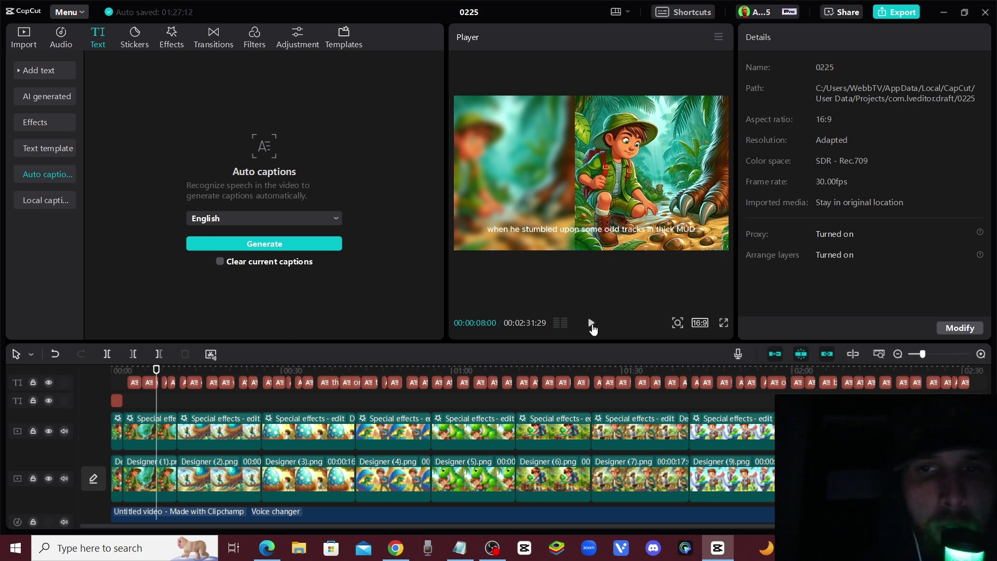
Break the first caption into six short lines and place it over the blurred left area of the Designer (1).png page.
left_click(123, 370)
left_click_drag(127, 375, 129, 373)
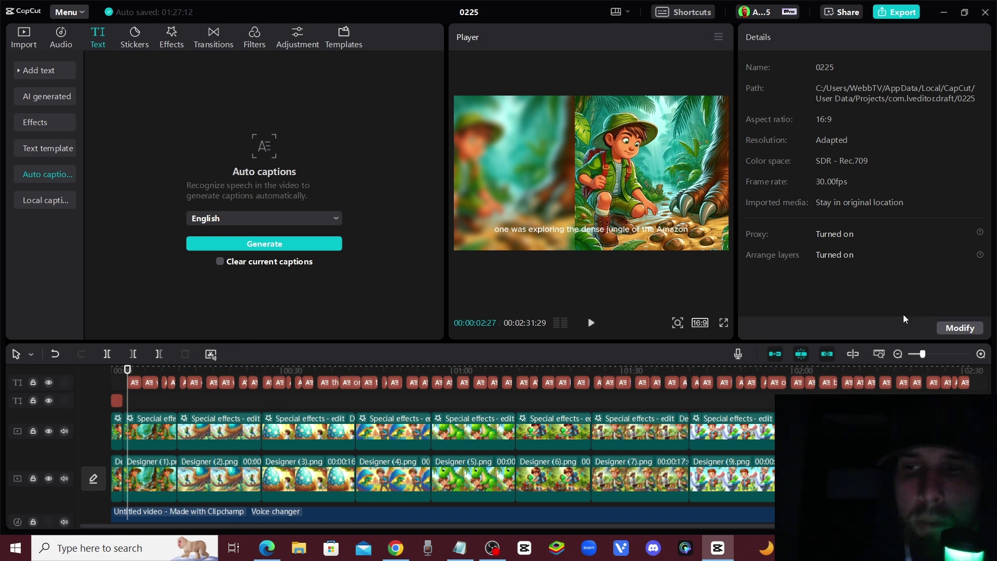
left_click(981, 354)
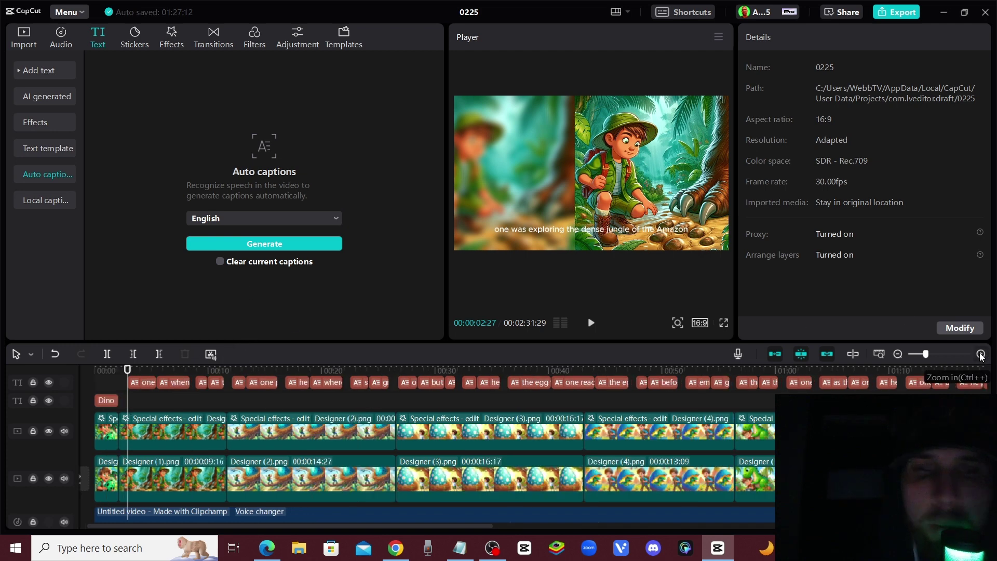
left_click(982, 355)
left_click(681, 229)
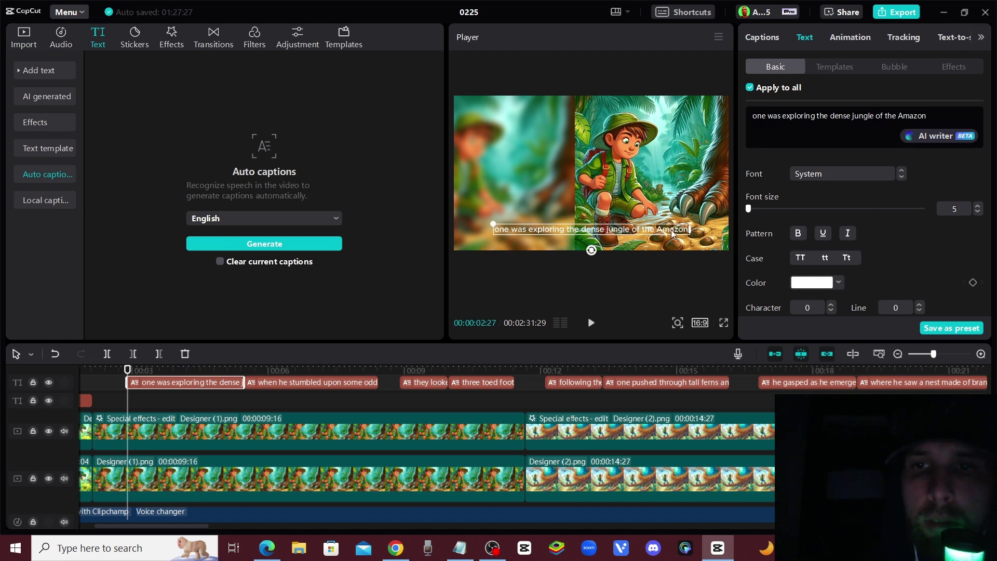
left_click_drag(672, 234, 544, 156)
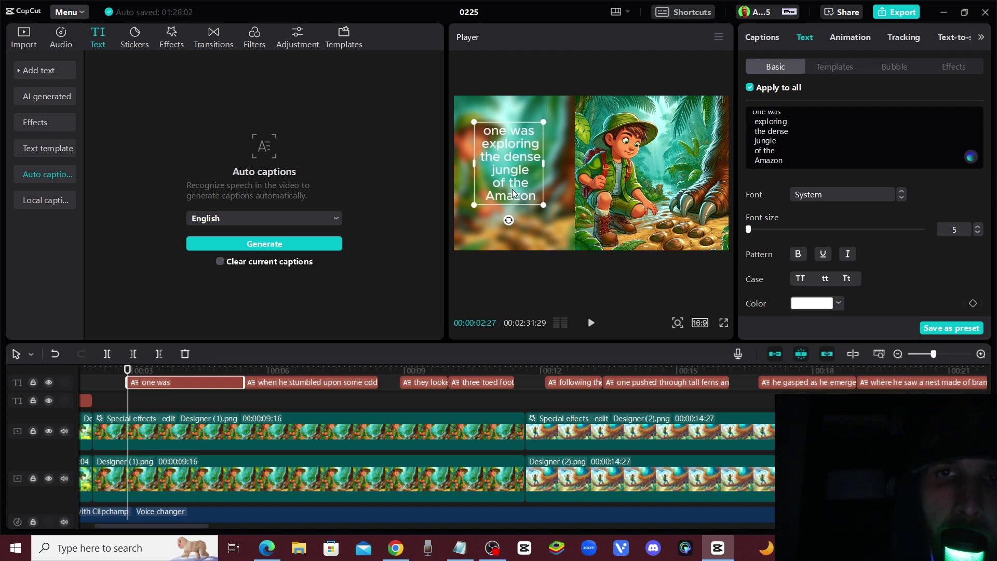
left_click_drag(512, 190, 514, 192)
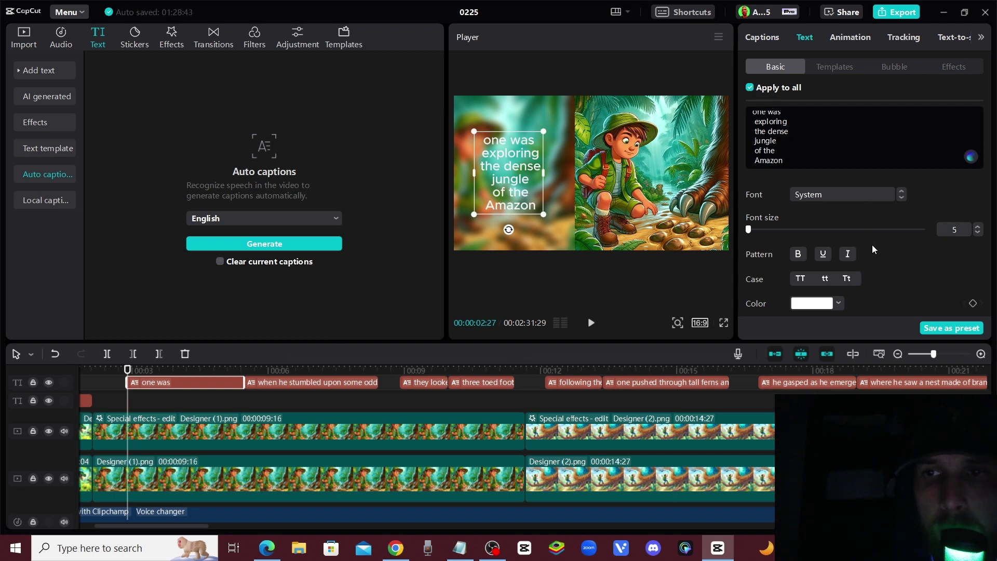
Set the font of all captions to ZingRust and recentre the first caption on the blurred area.
left_click(818, 195)
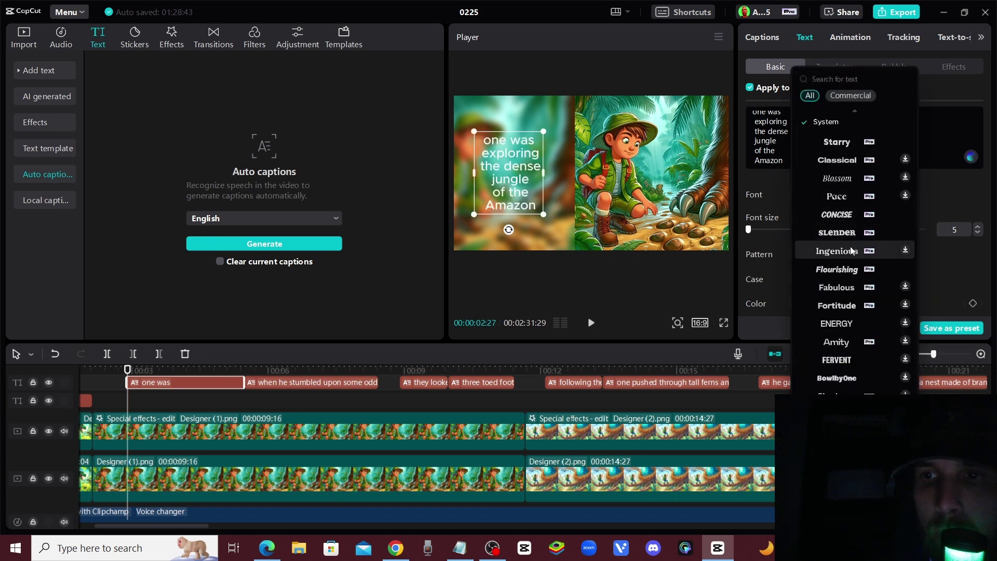
scroll(850, 247, "down", 1)
scroll(847, 248, "up", 3)
left_click(836, 130)
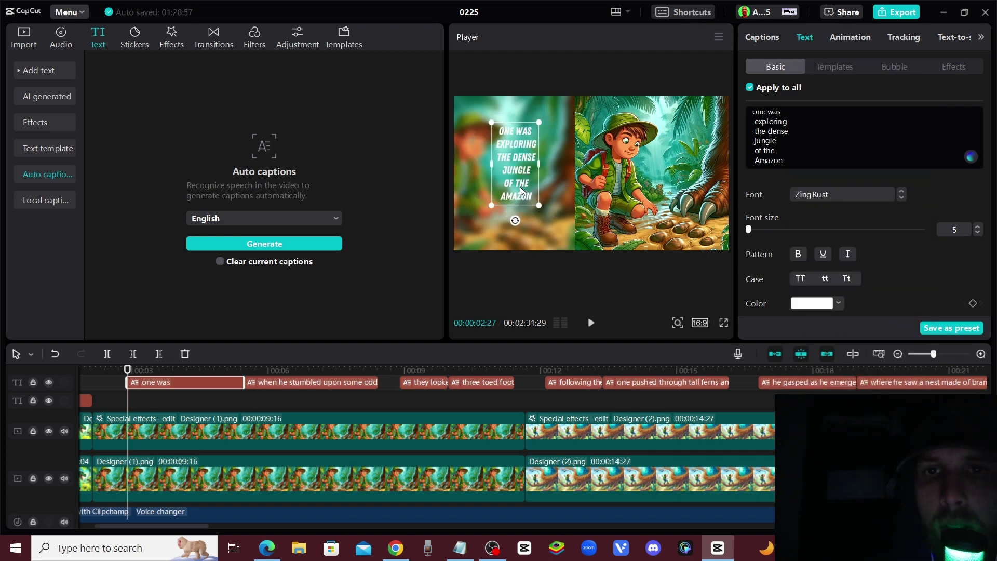
left_click_drag(521, 187, 515, 189)
Apply the white-to-yellow text effect to all captions, enlarge them to fill the blurred area, and correct the first caption's opening word to the boy's name.
left_click(953, 67)
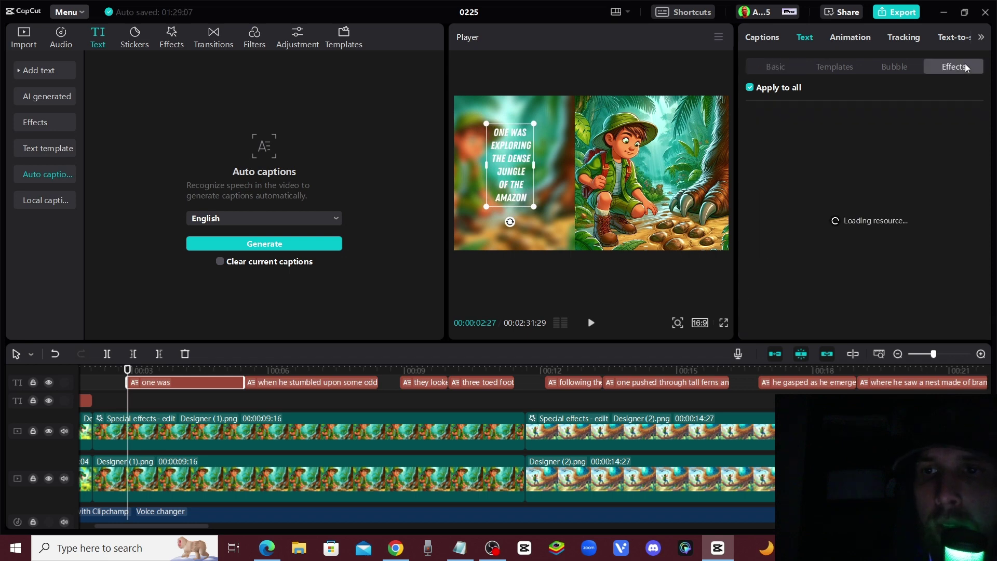
left_click(817, 312)
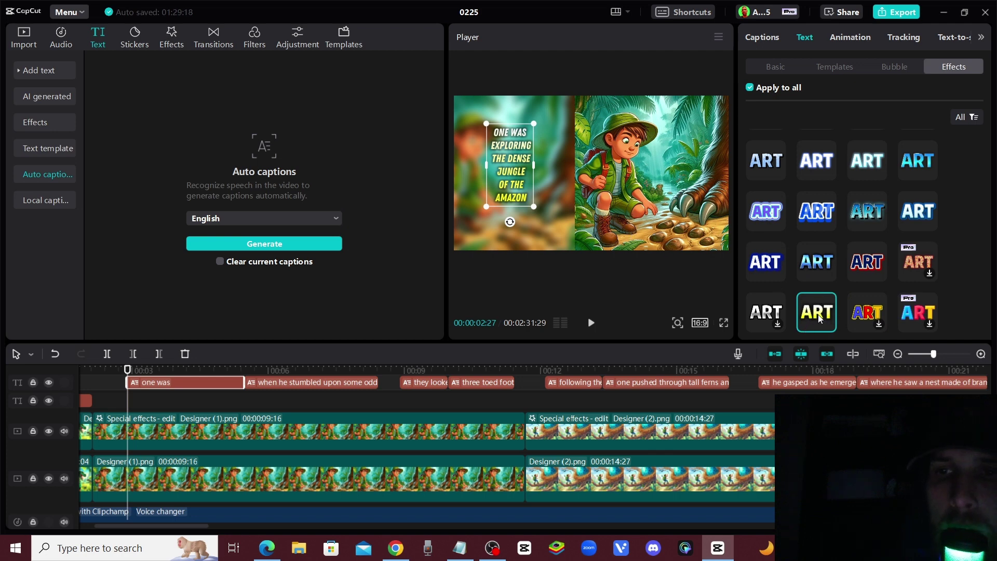
mouse_move(540, 212)
left_mouse_down()
mouse_move(556, 240)
mouse_move(526, 203)
left_mouse_up()
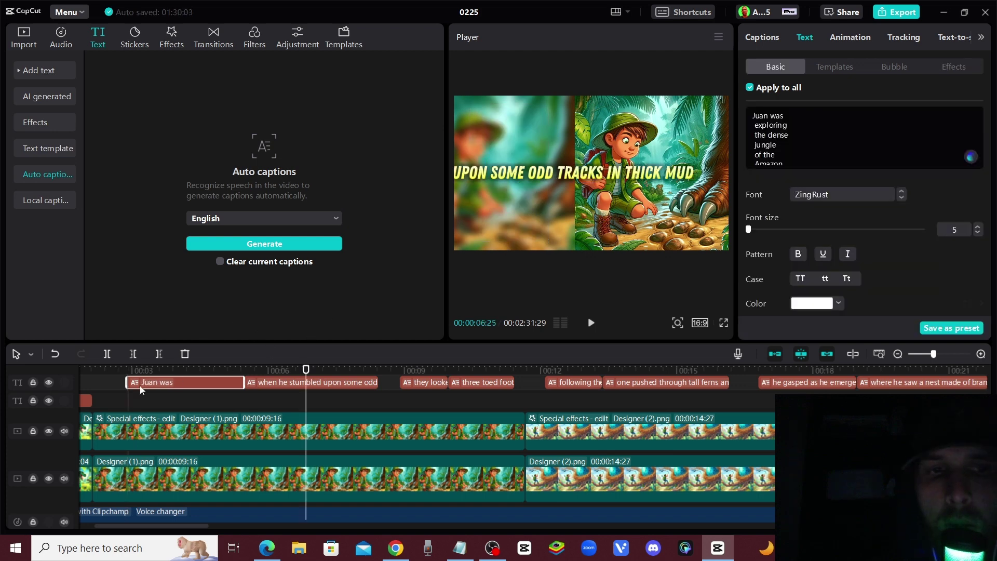
Apply the Pop-up Discoloration captions animation to the first caption and play it back from the caption's start.
left_click(127, 388)
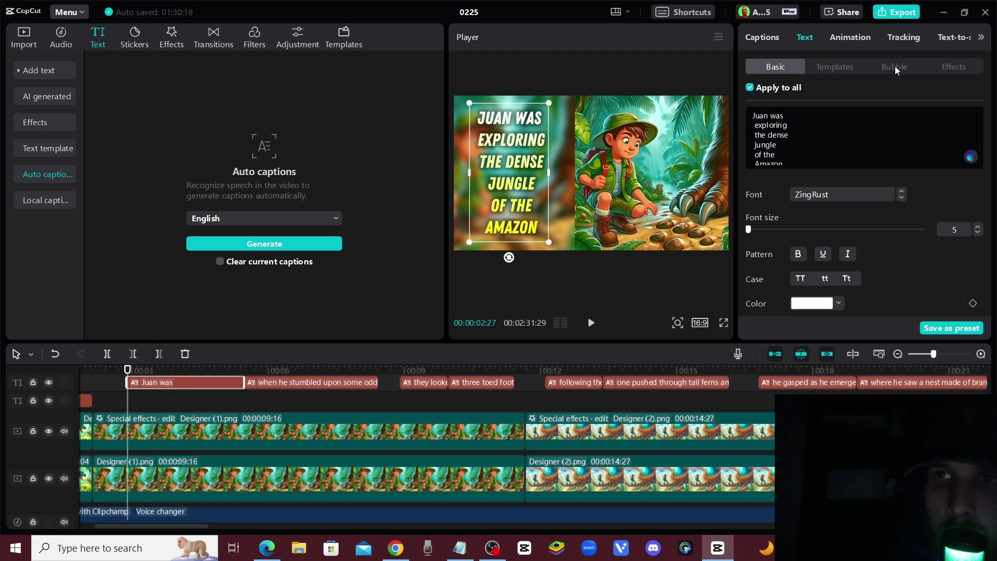
left_click(852, 39)
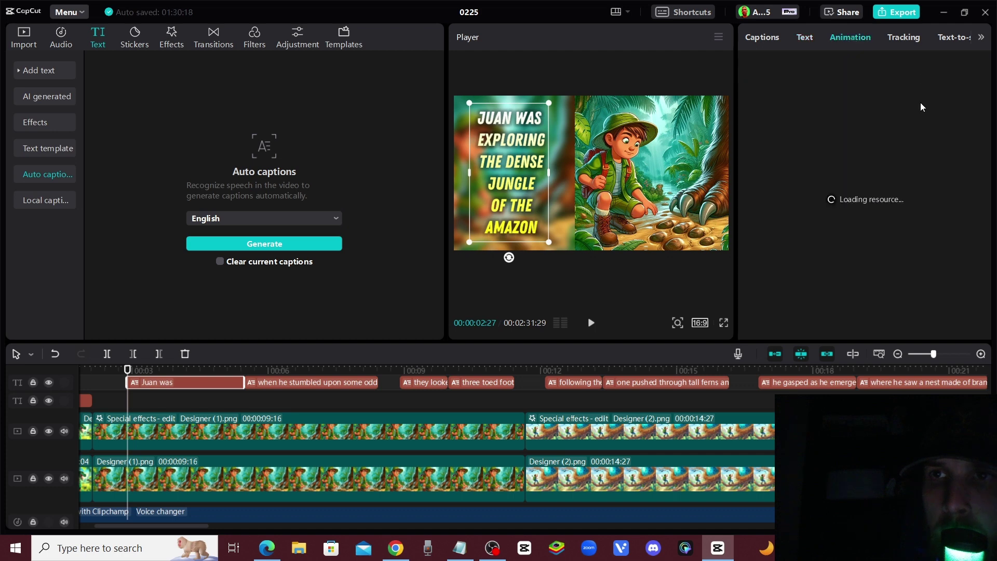
left_click(964, 75)
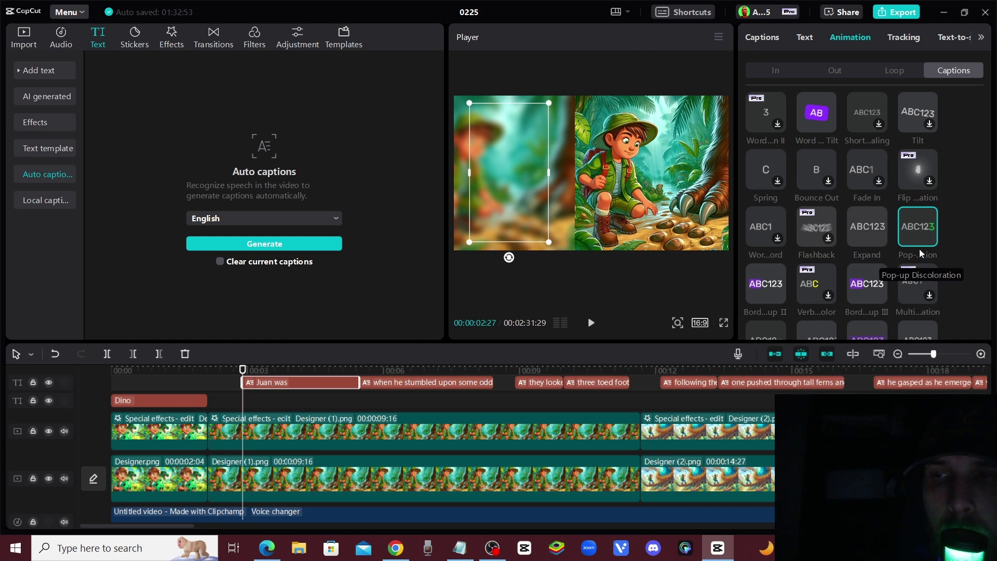
key("space")
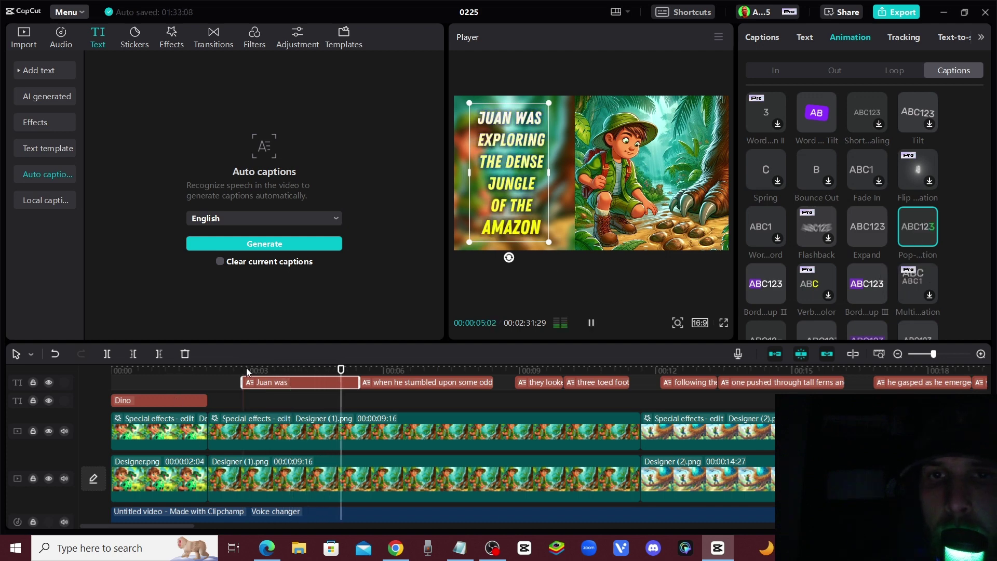
left_click(593, 323)
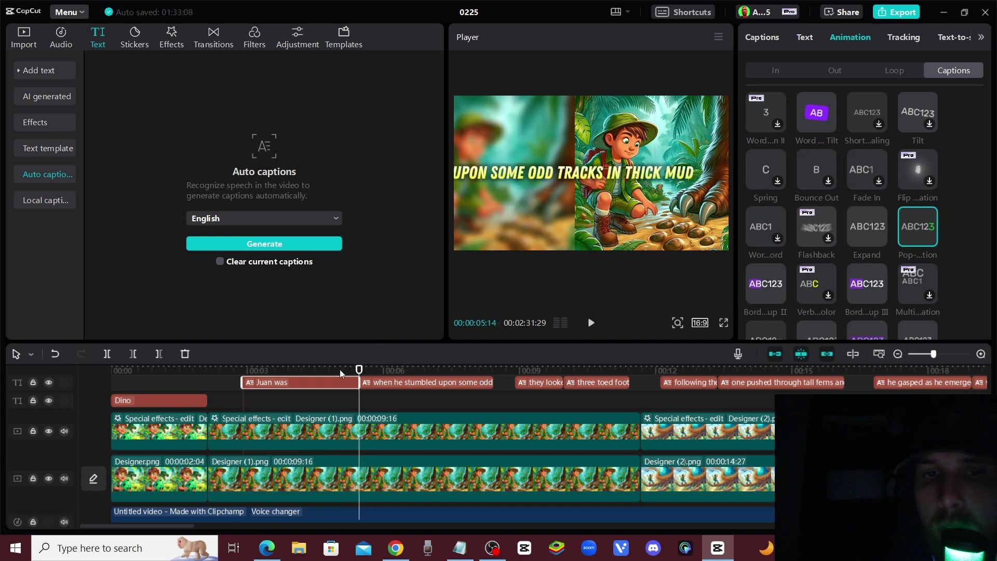
left_click(243, 371)
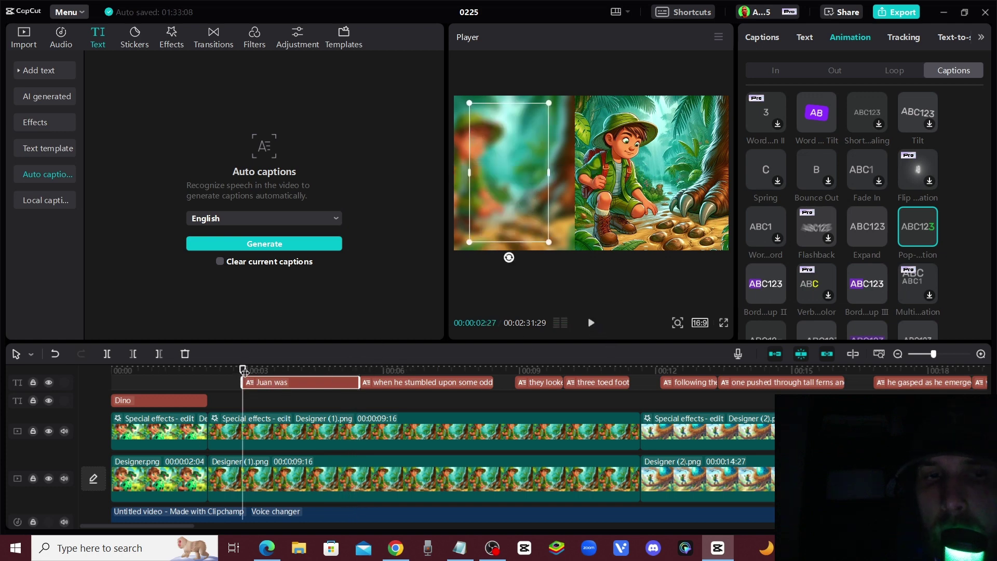
left_click(588, 324)
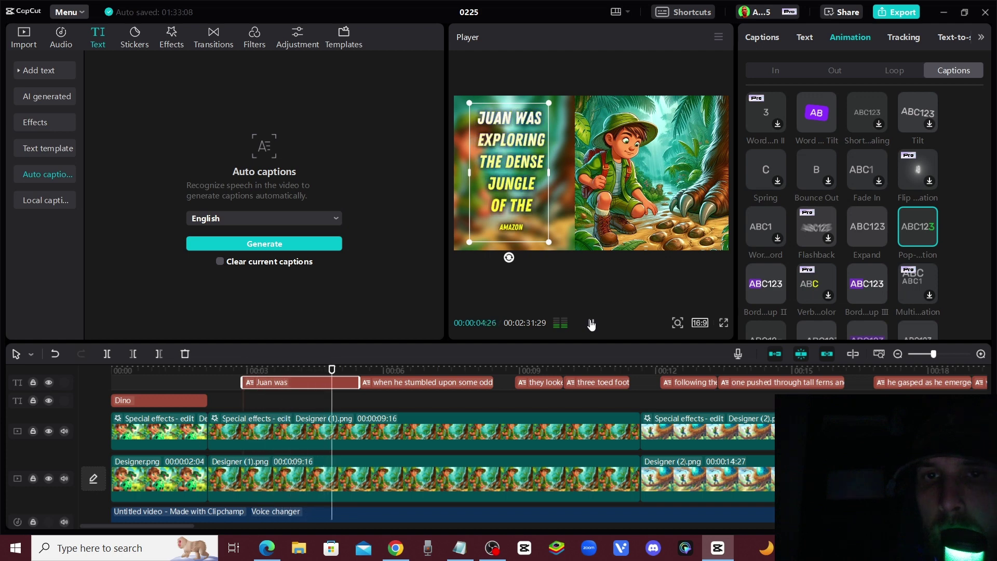
left_click(591, 323)
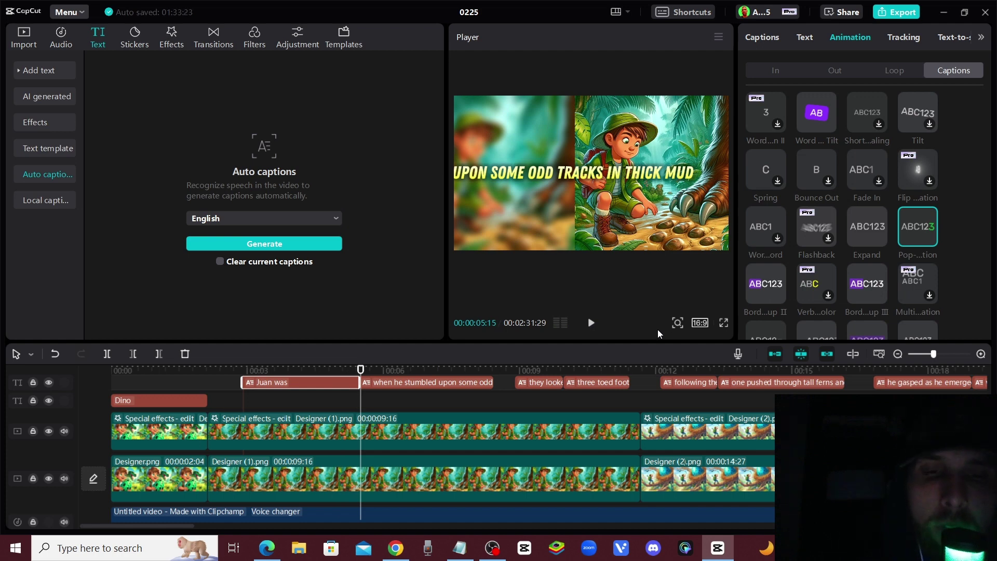
left_click(242, 369)
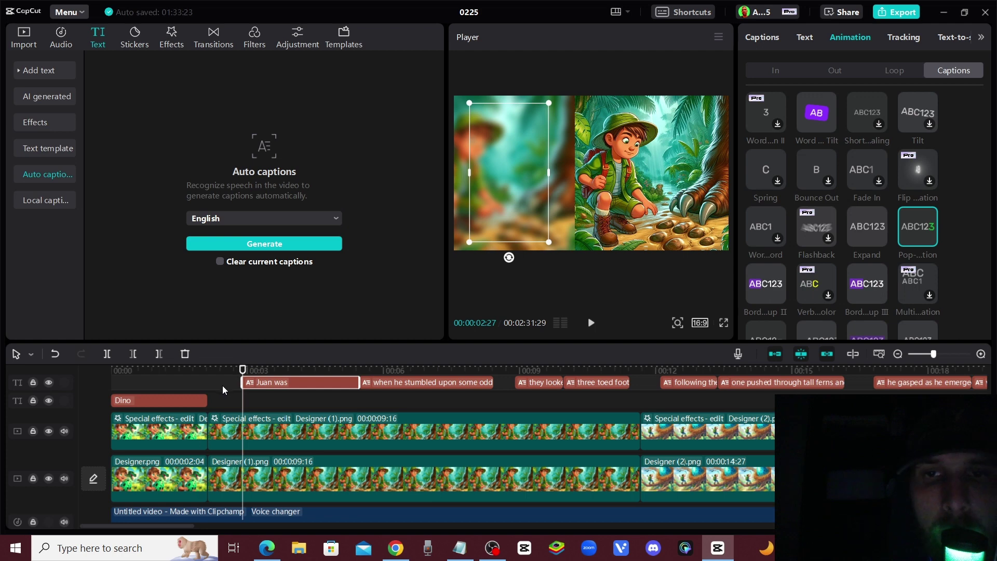
Start breaking the second caption into short lines with a line break after "when he".
left_click(400, 369)
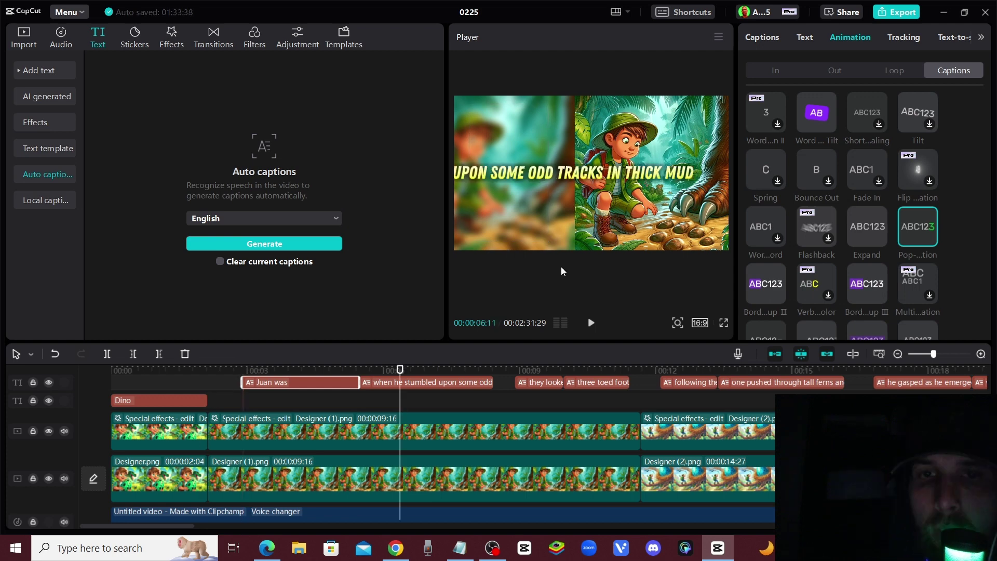
left_click(434, 384)
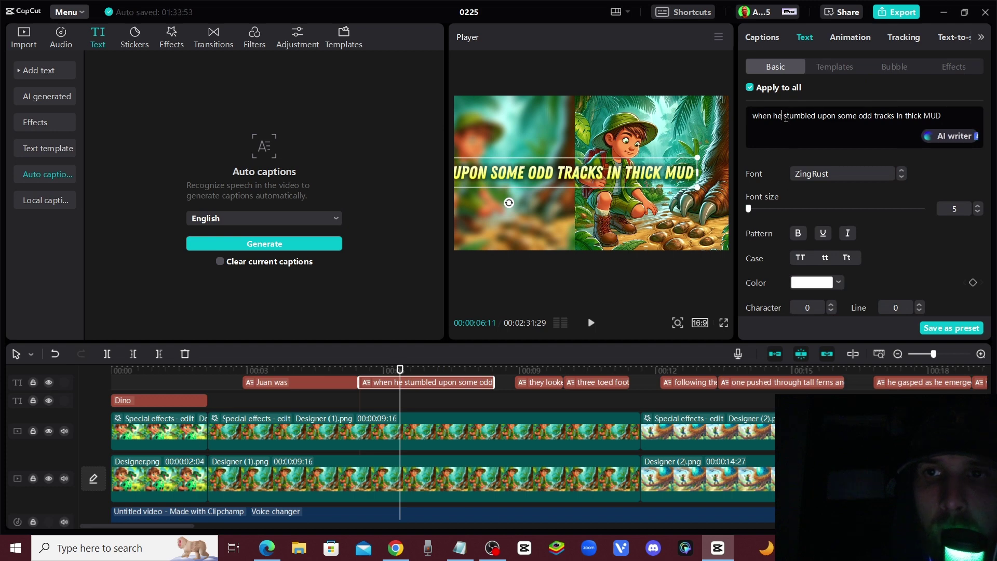
key("Return")
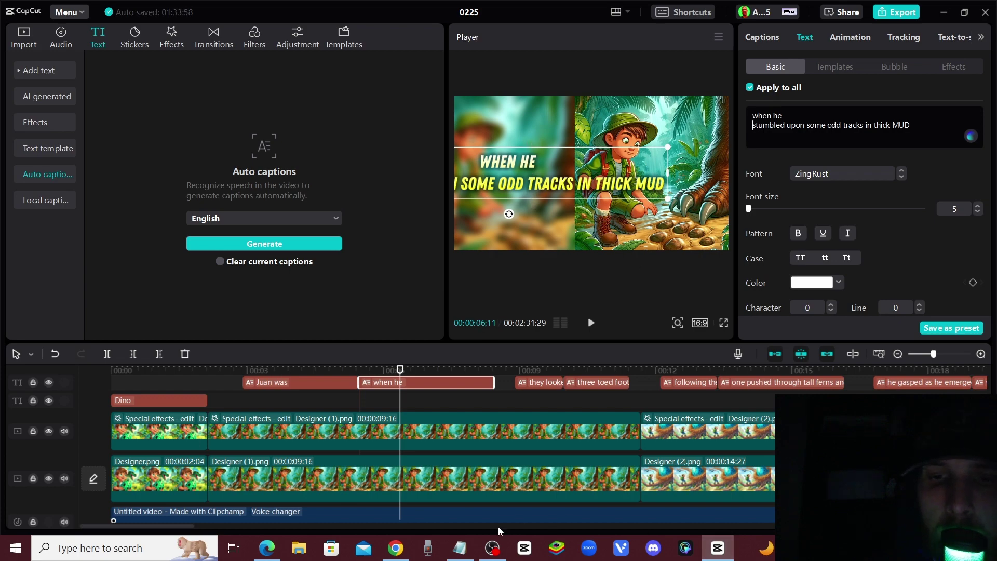
left_click(492, 548)
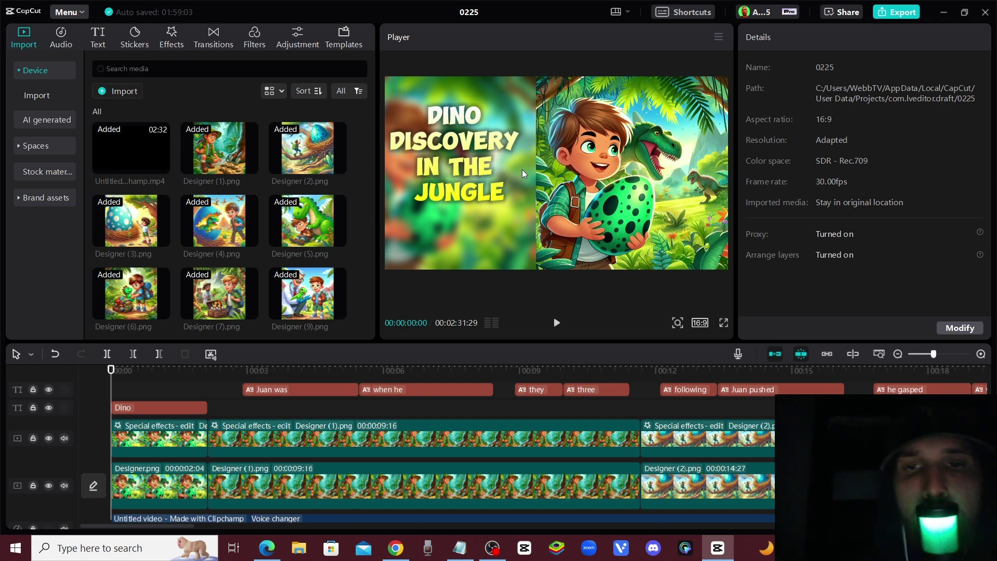
Fit the whole timeline in view, play the finished storybook through to the end, and return the playhead to the start.
key("shift+z")
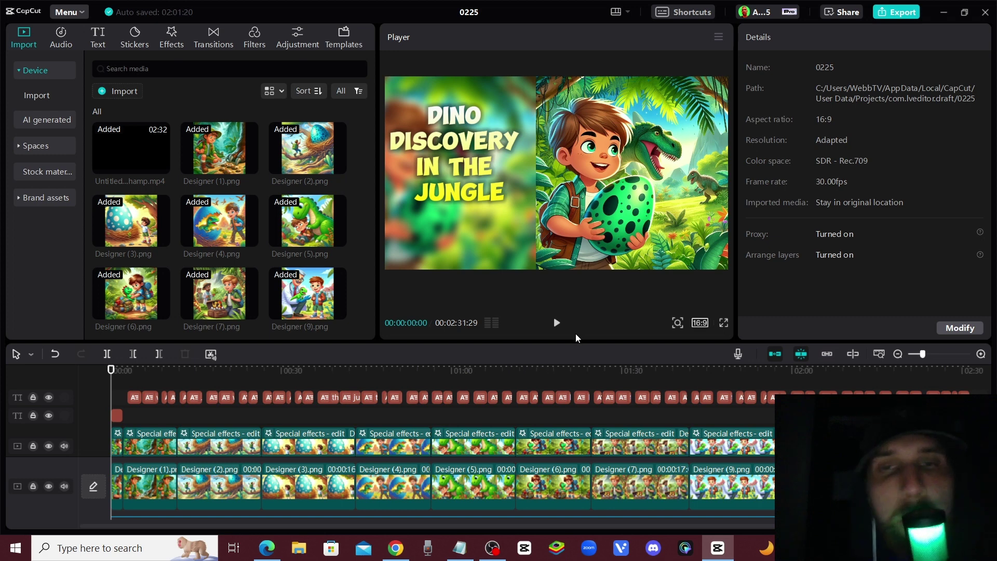
left_click(556, 325)
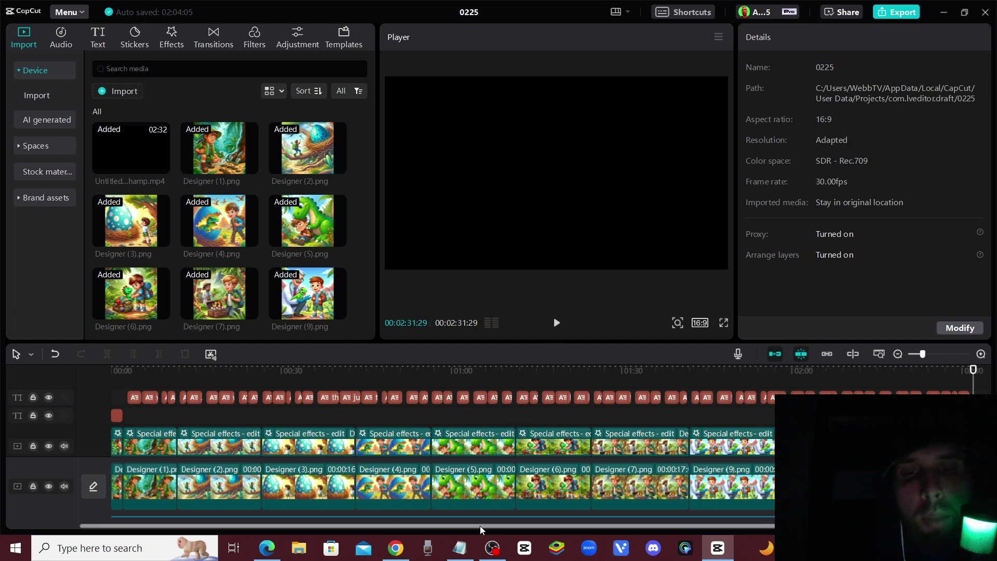
left_click_drag(182, 378, 85, 368)
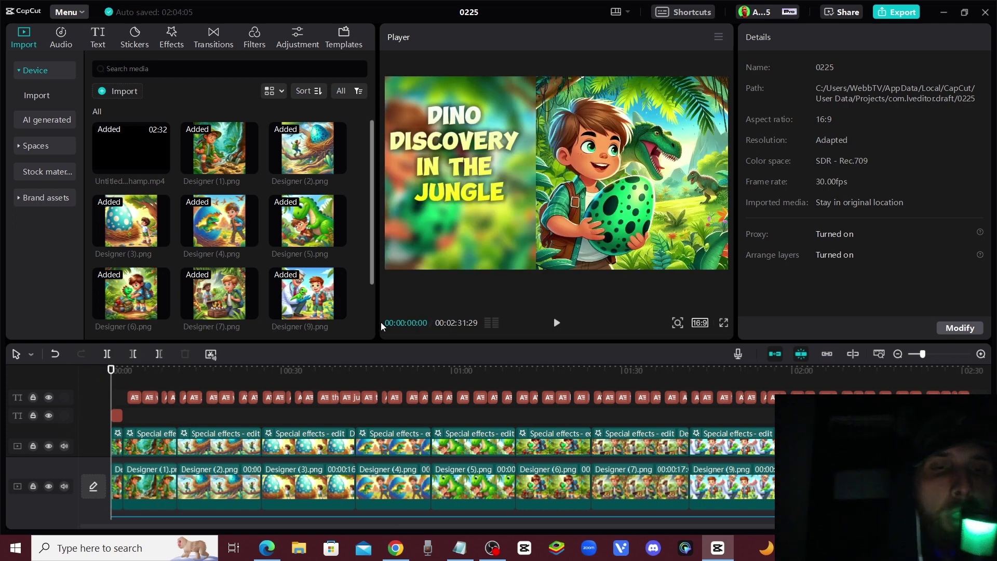